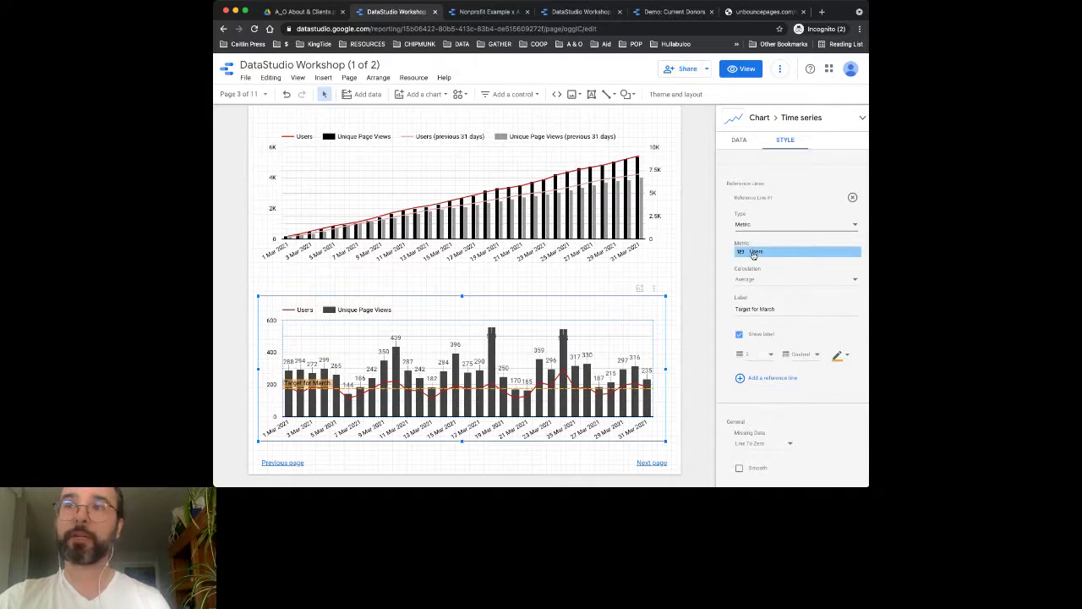
Step: Check the calculation options of the lower chart's Users reference line, keep Average, and set its label to "Average Users"
scroll(797, 259, "down", 1)
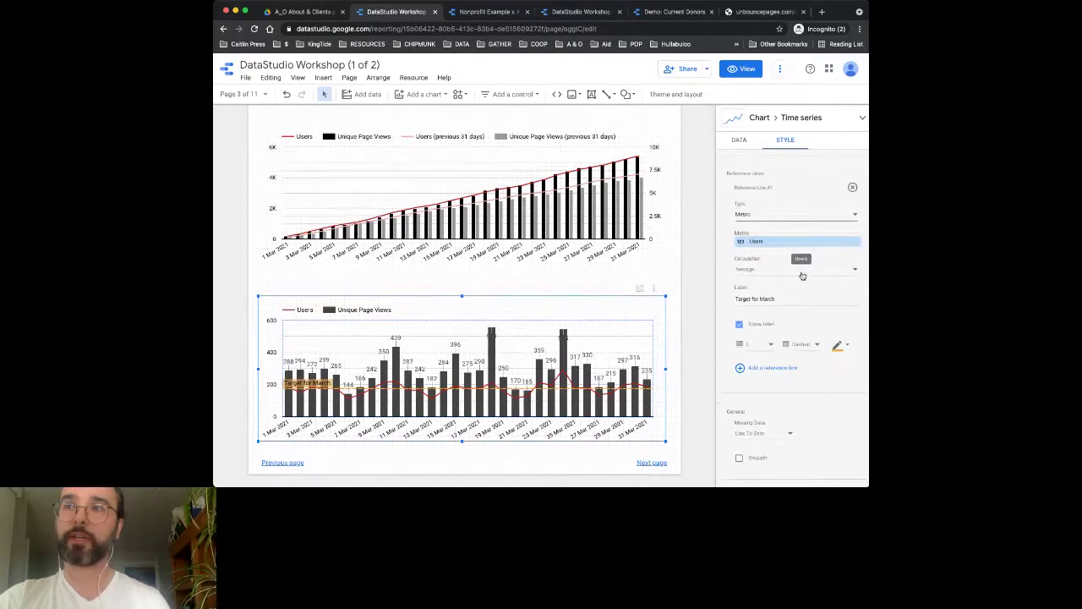
left_click(802, 270)
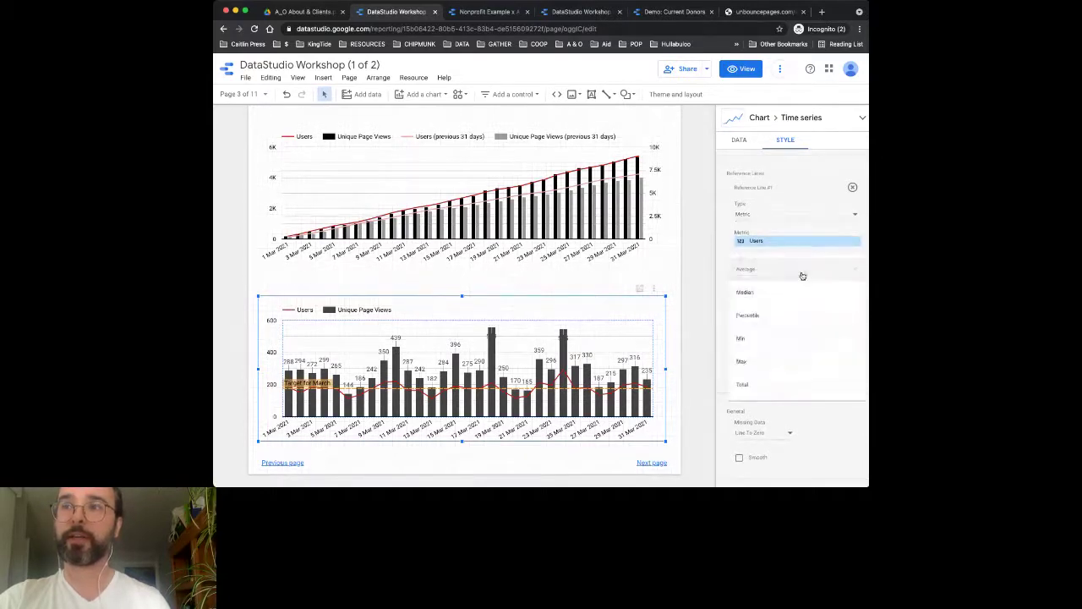
left_click(723, 286)
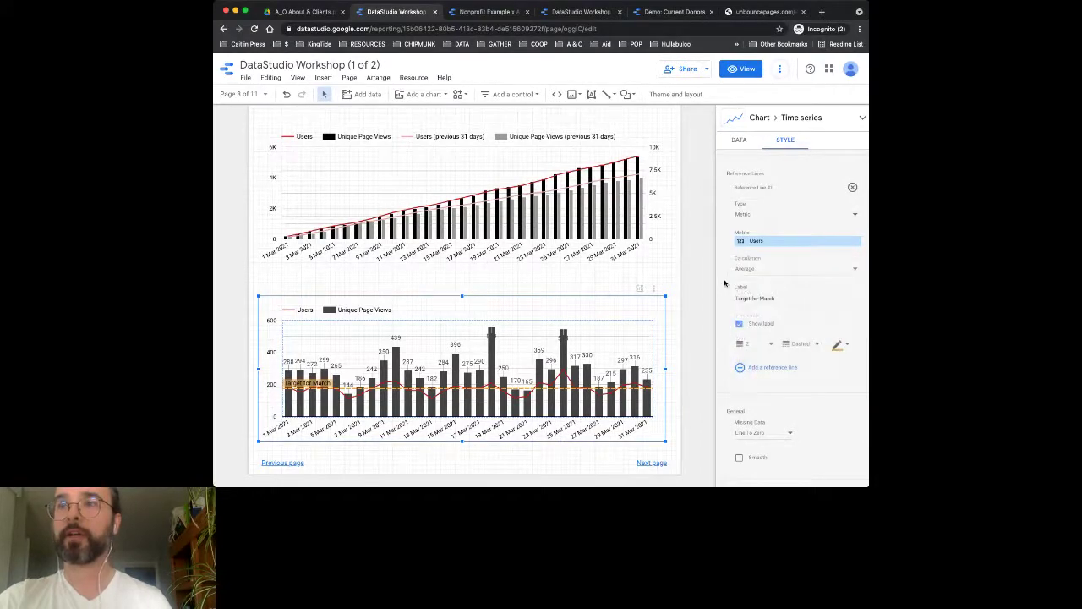
left_click(778, 299)
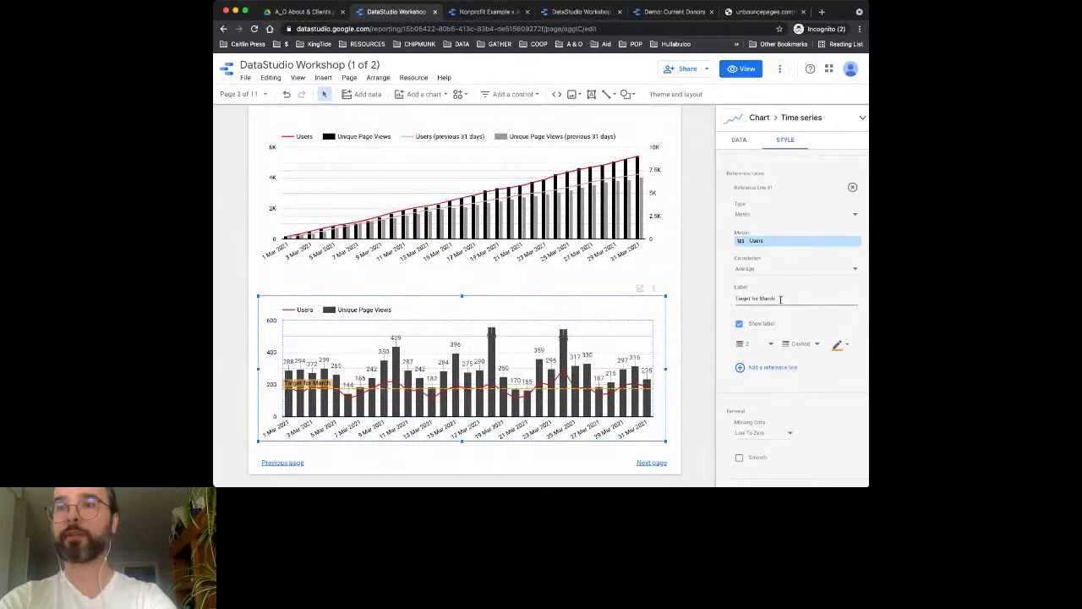
key("ctrl+a")
type("Average Users")
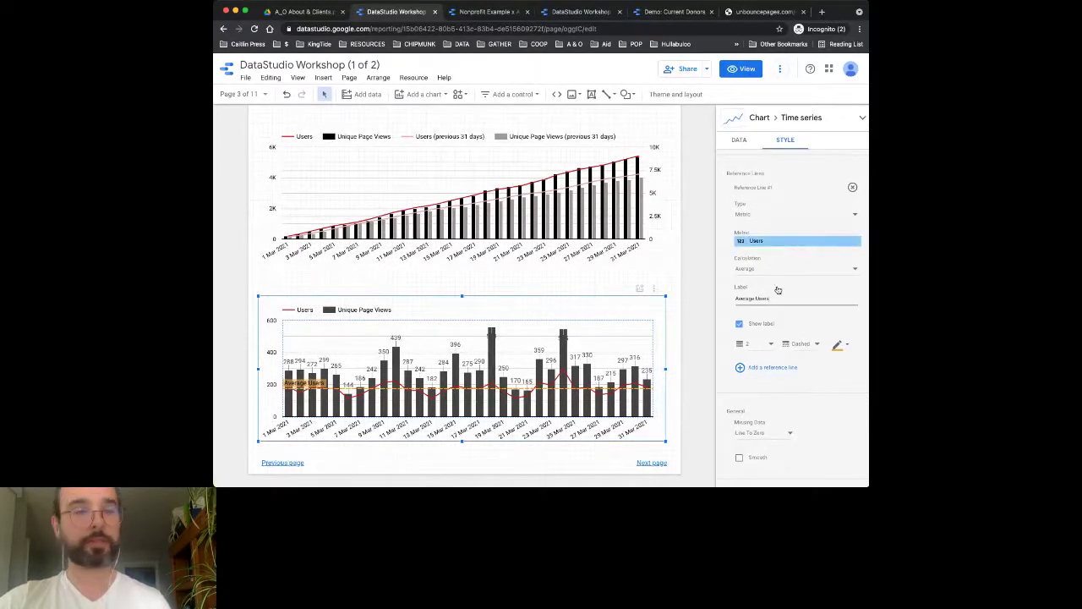
Step: Go to the report page "Additional View: Website"
scroll(510, 269, "up", 1)
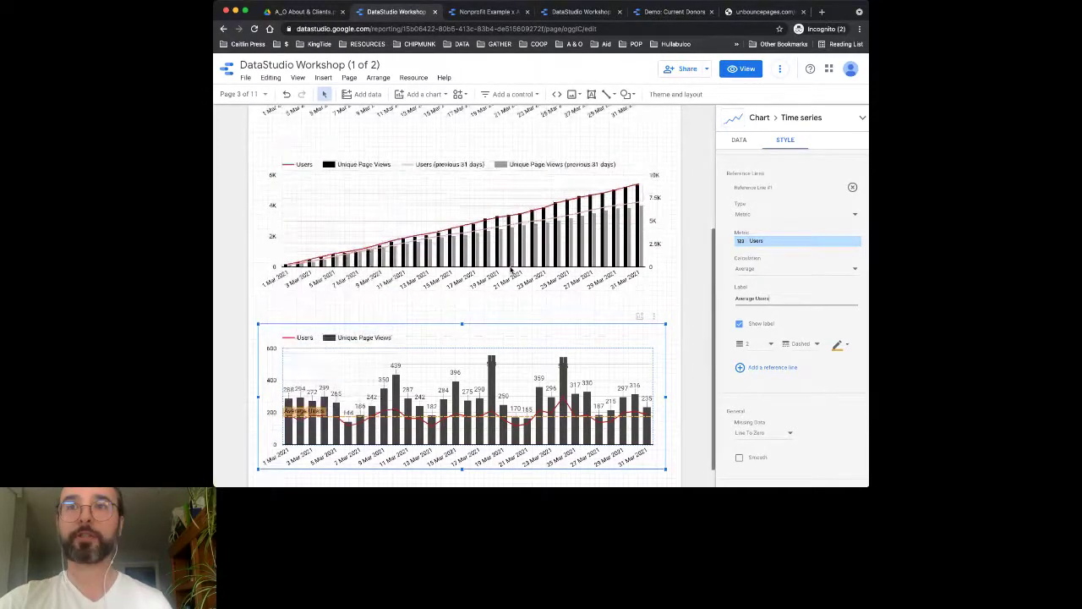
scroll(511, 269, "up", 5)
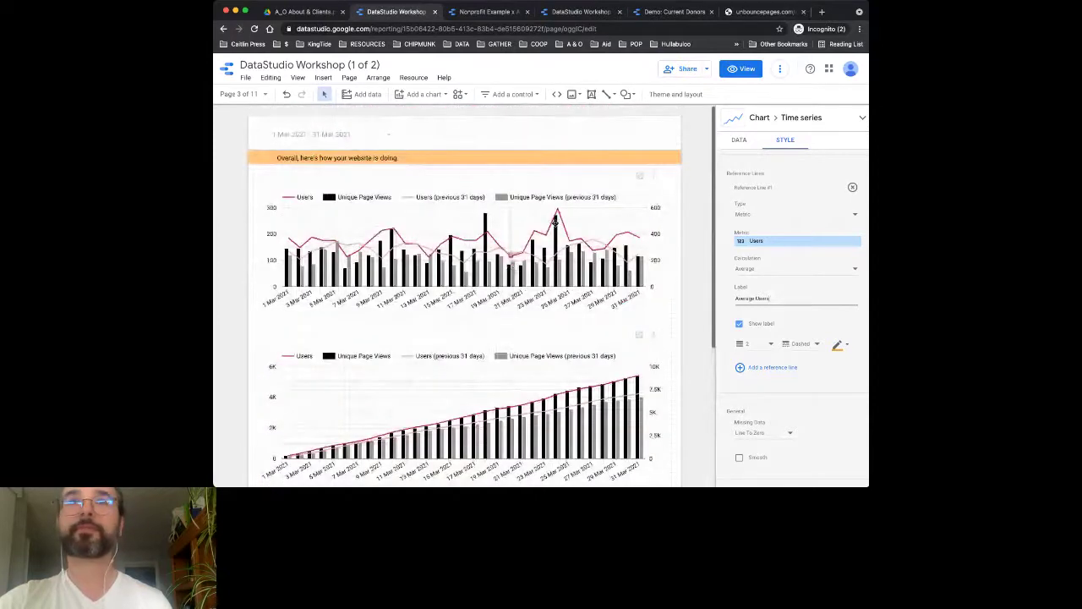
left_click(241, 94)
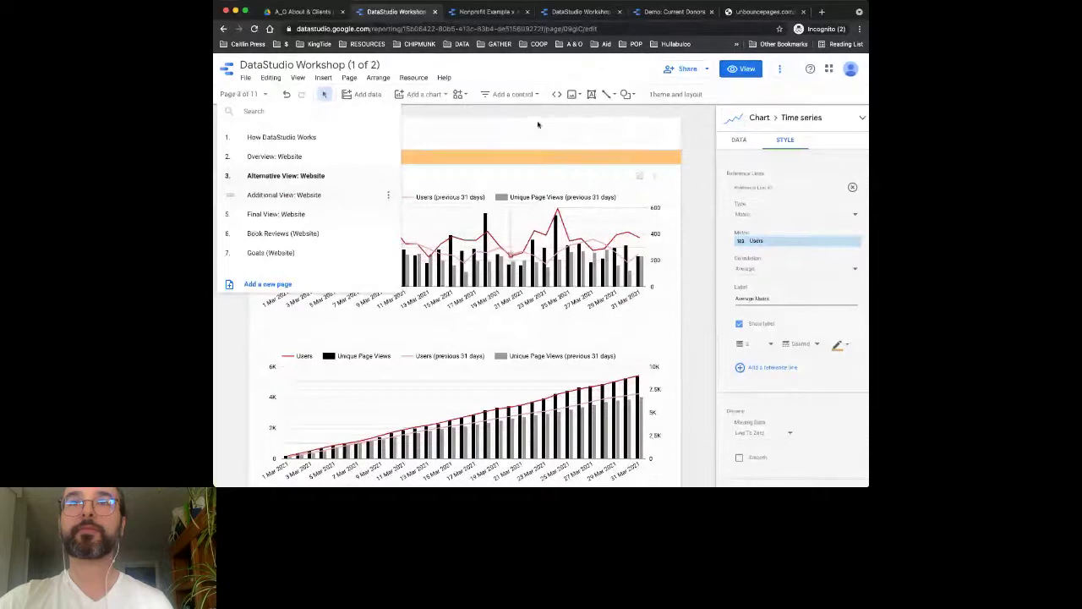
key("Down")
key("Return")
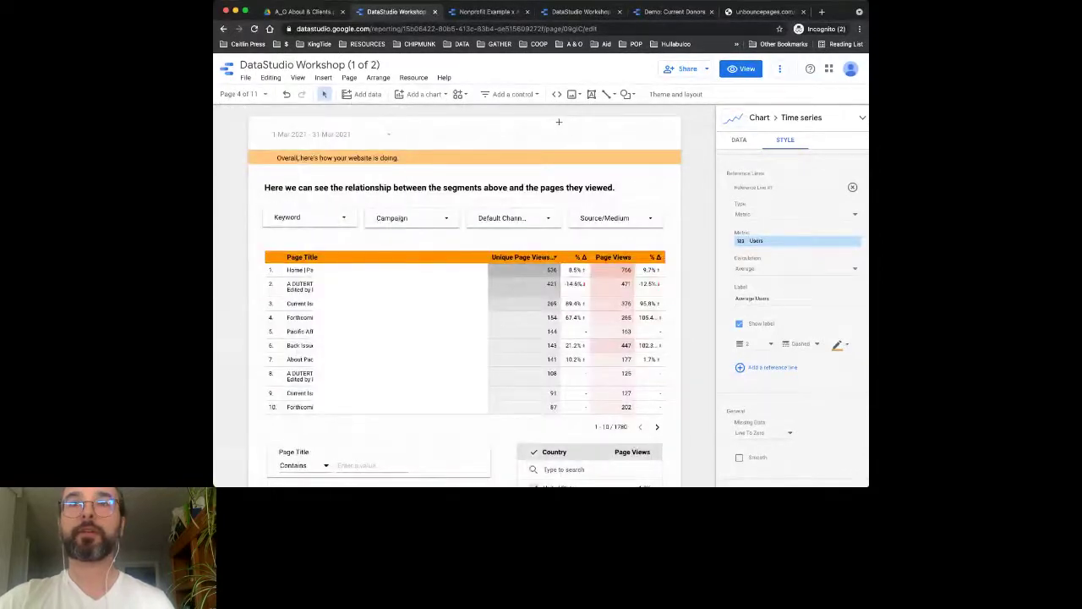
Step: Switch the report to view mode and examine the page title table with its unique page views and page views columns
scroll(571, 130, "down", 1)
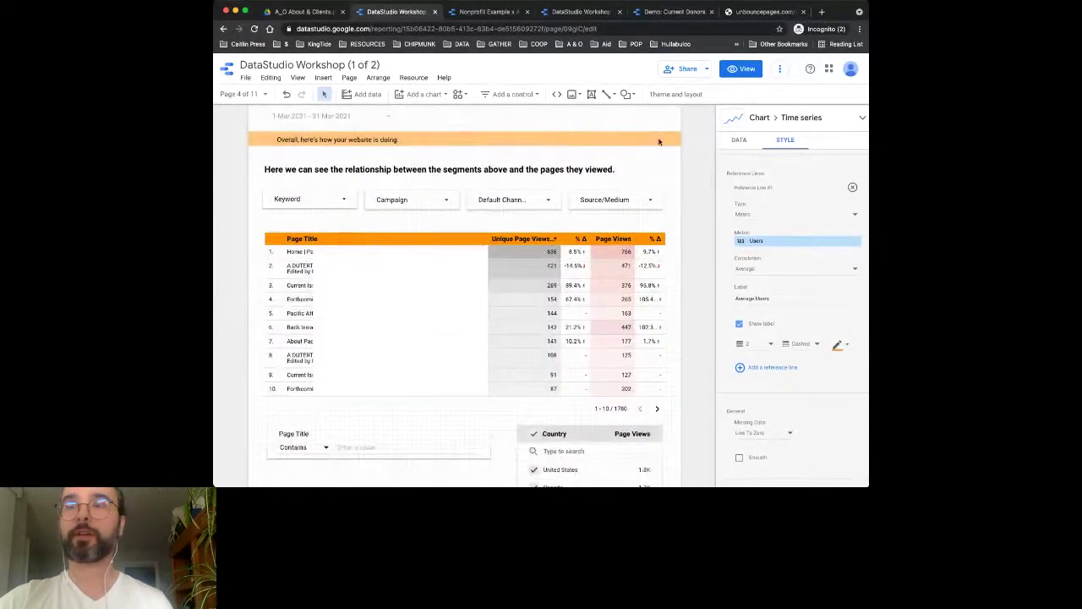
scroll(663, 144, "down", 2)
left_click(535, 237)
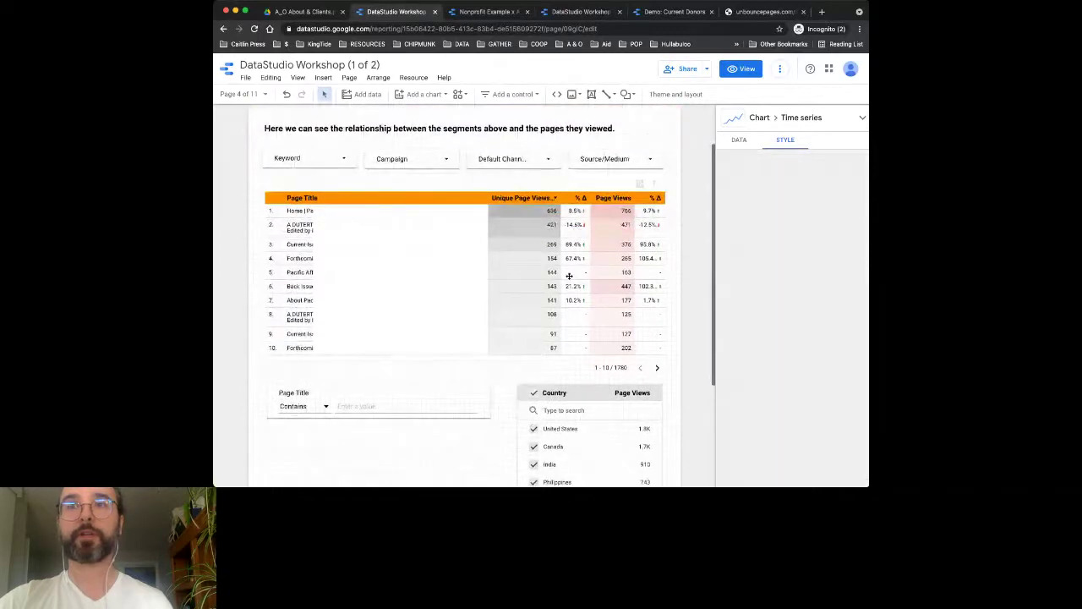
left_click(748, 71)
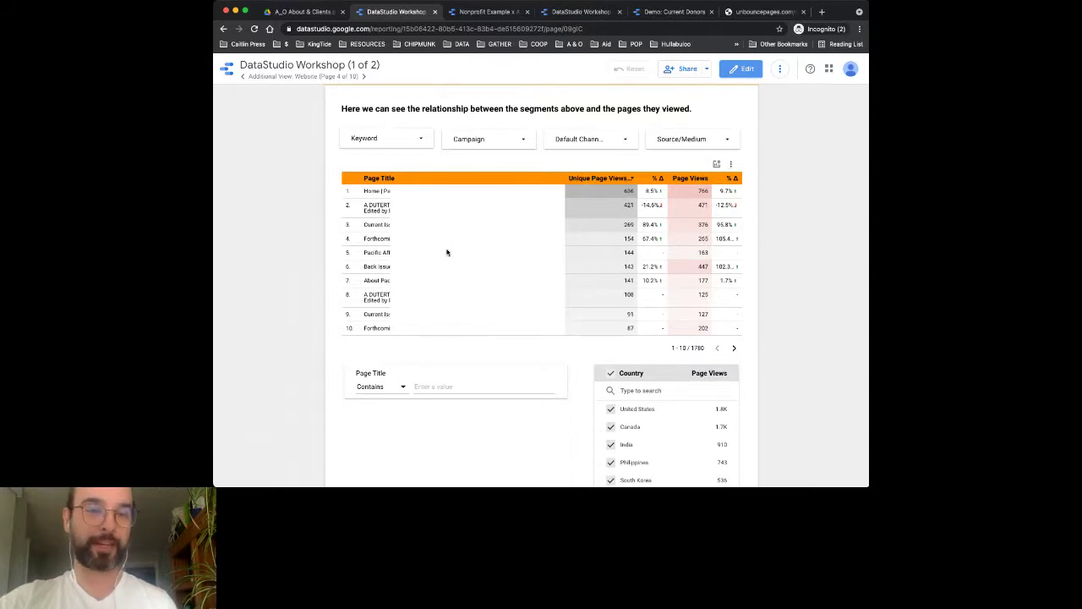
scroll(447, 252, "up", 1)
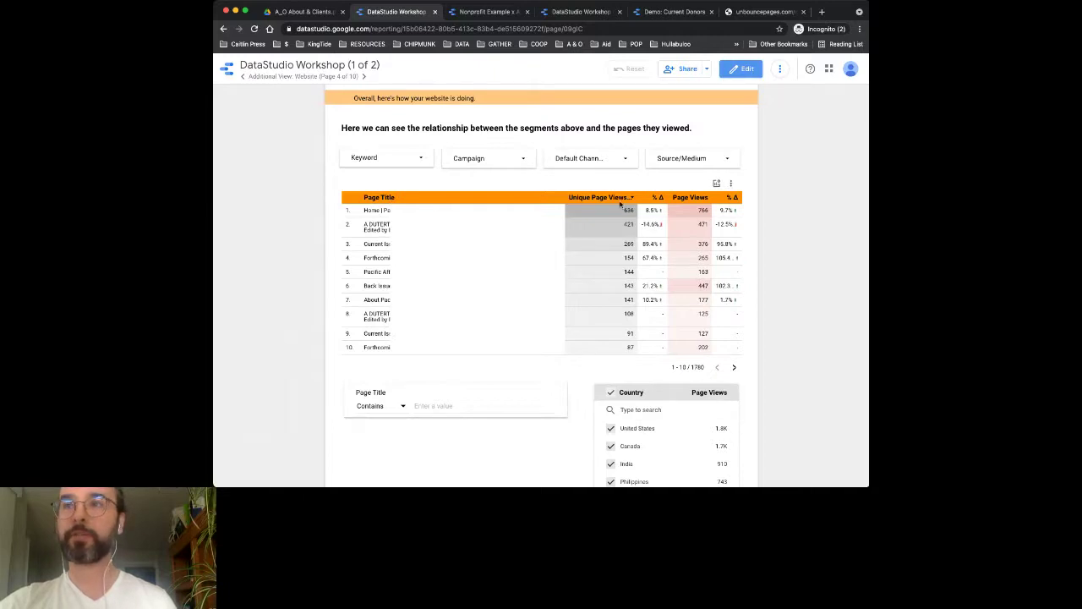
scroll(700, 203, "up", 1)
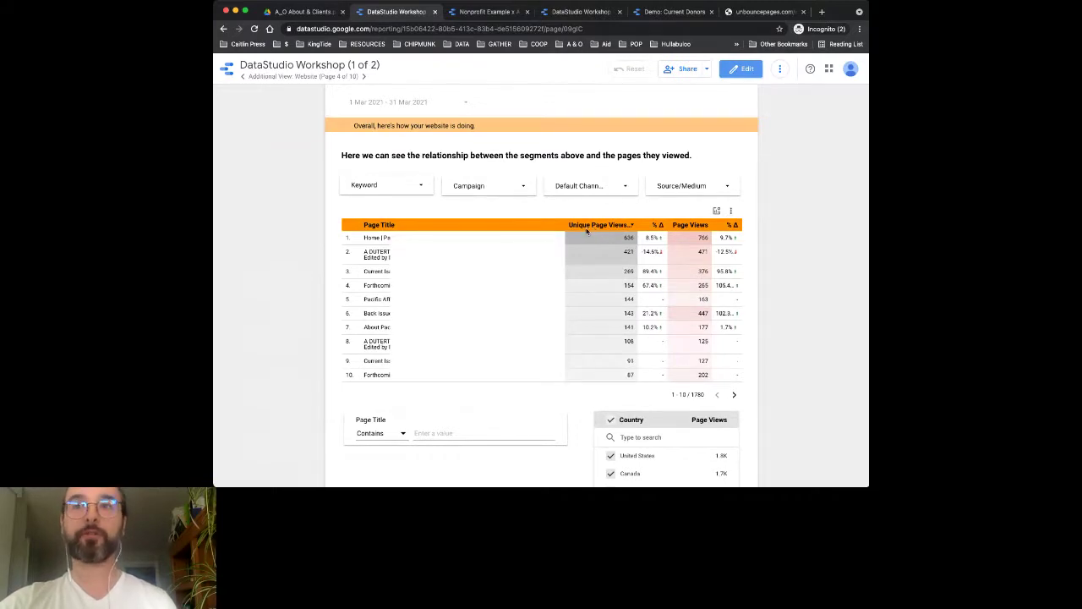
scroll(624, 227, "up", 1)
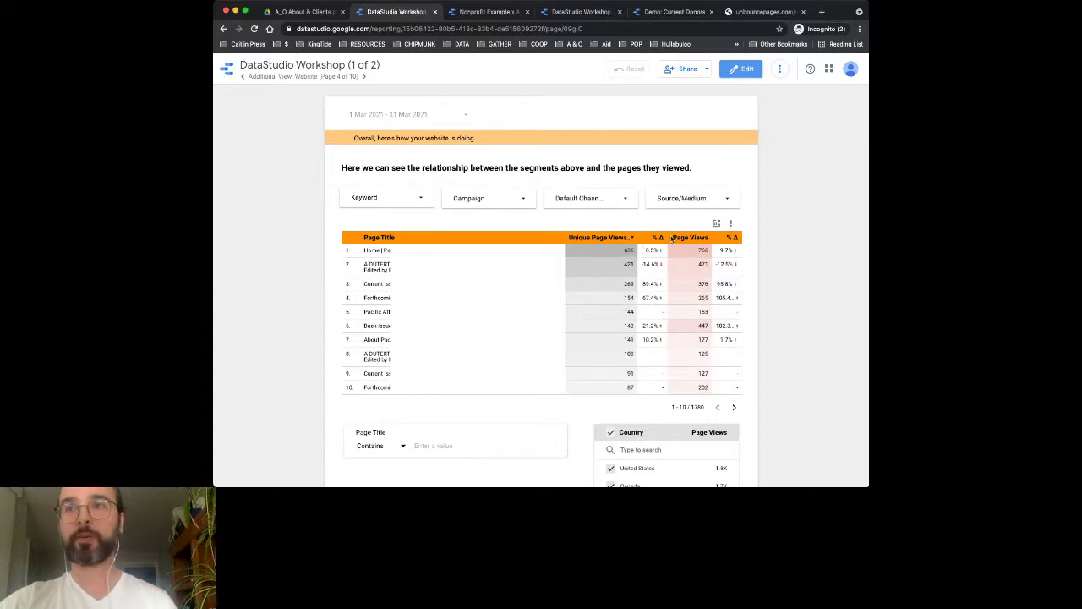
Step: Sort the page title table by Unique Page Views in ascending order and restore the descending order
left_click(598, 237)
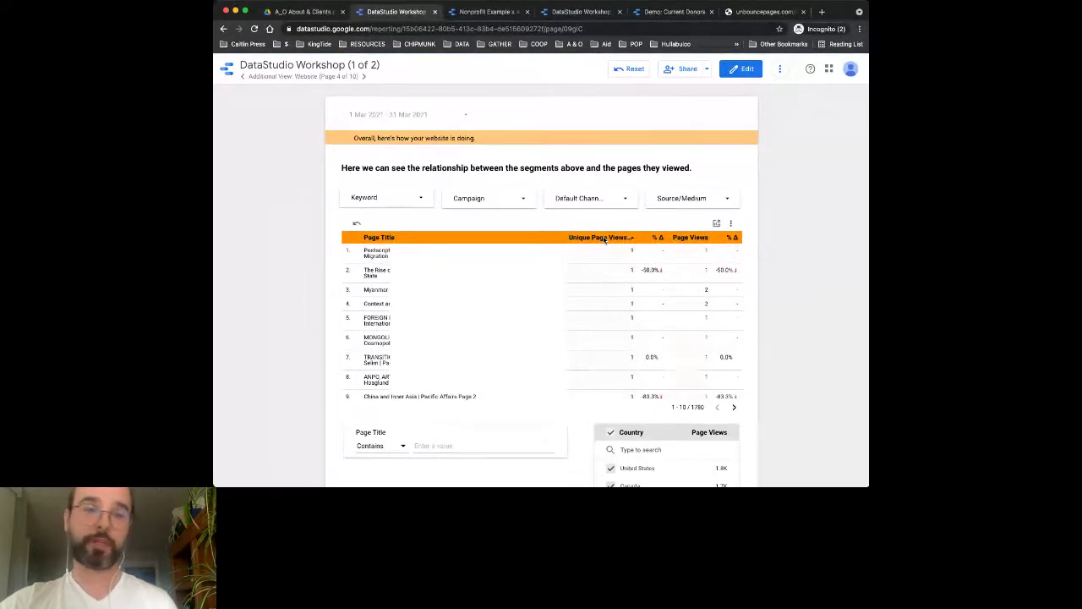
left_click(603, 238)
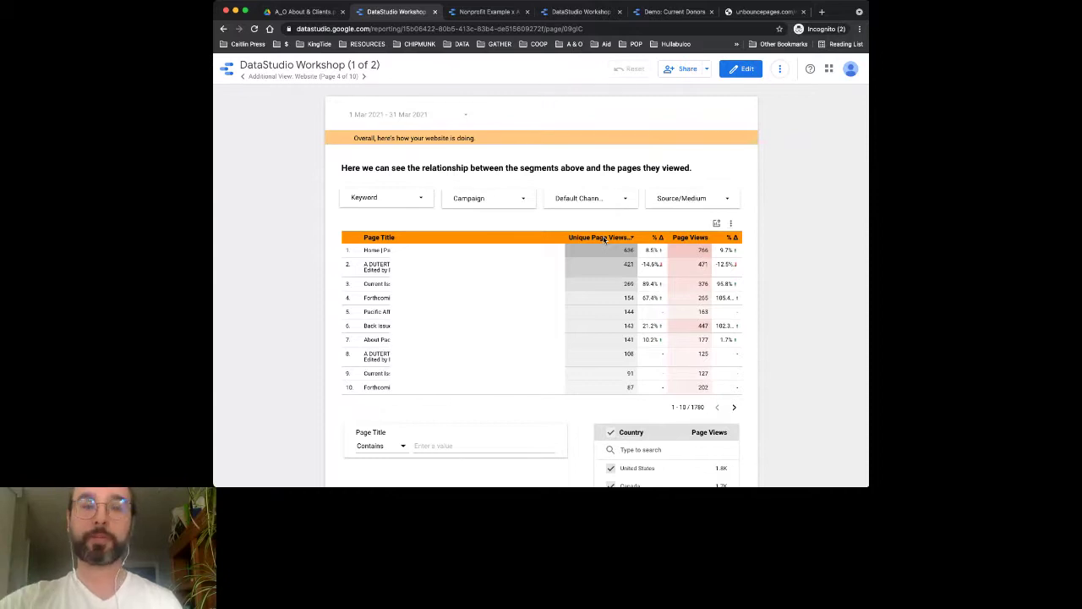
scroll(603, 239, "down", 2)
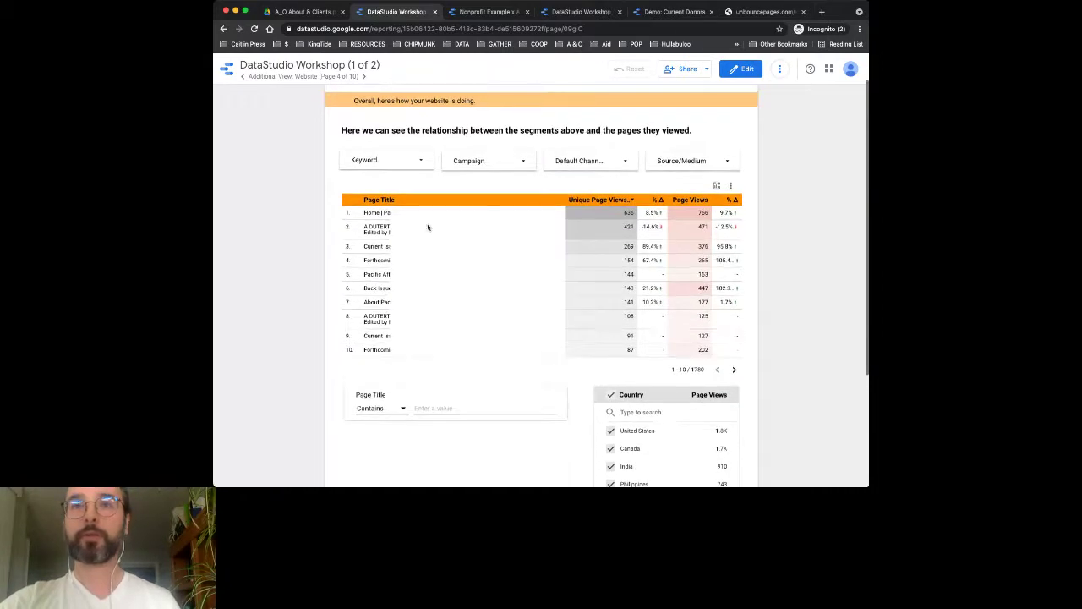
scroll(524, 241, "down", 1)
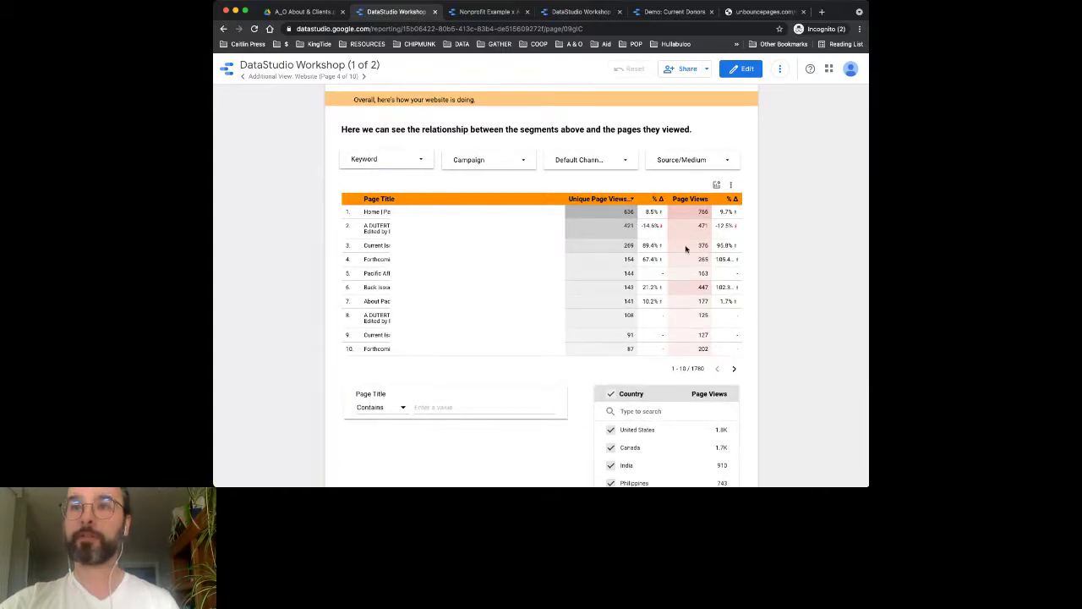
Step: Filter the page by default channel grouping, excluding Social and Direct
scroll(685, 247, "up", 1)
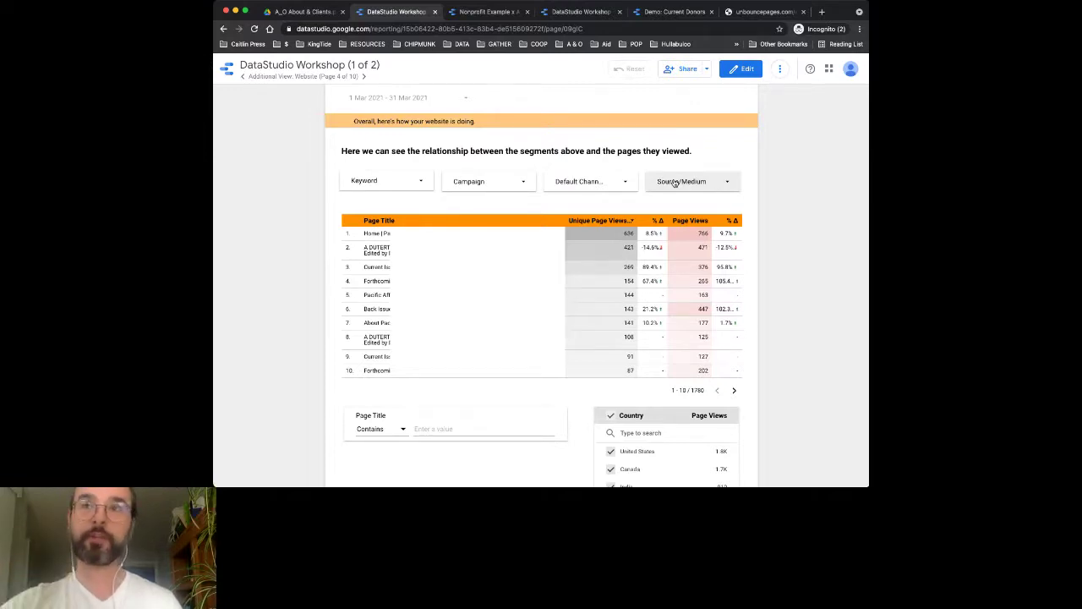
left_click(591, 184)
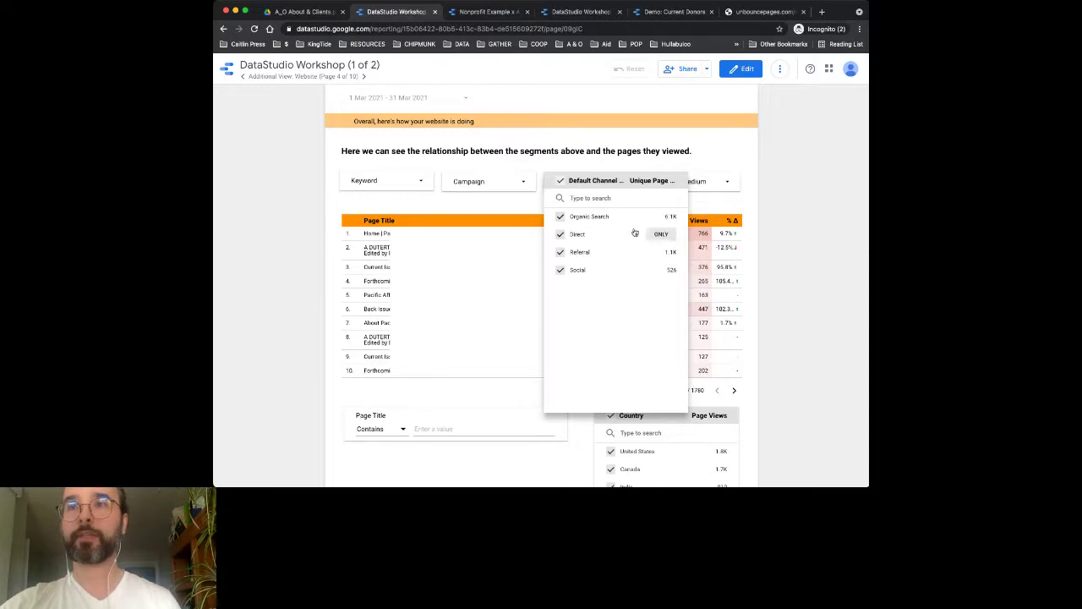
left_click(560, 269)
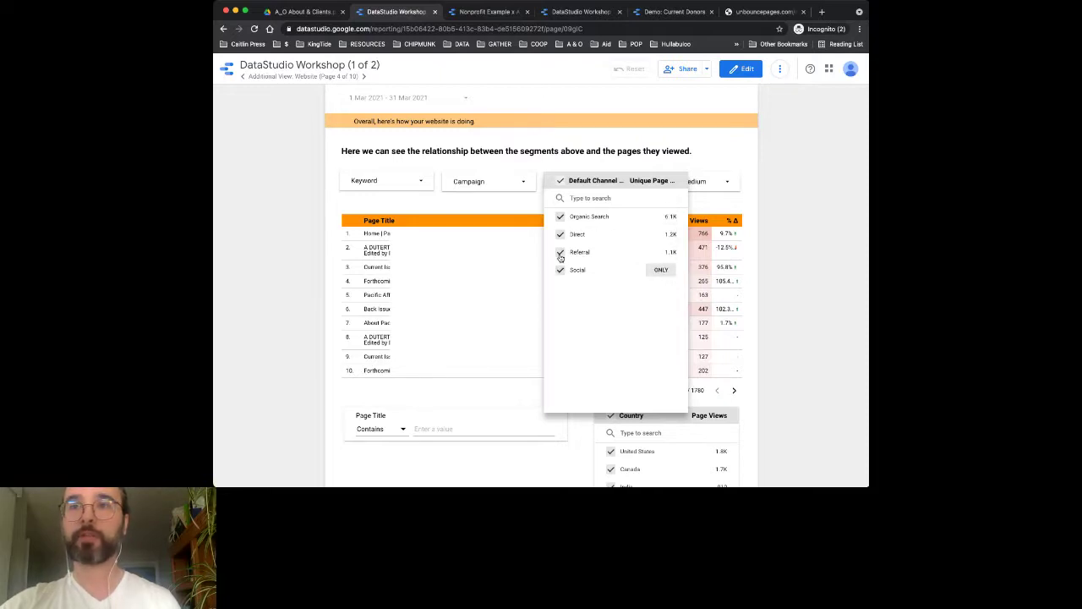
left_click(559, 234)
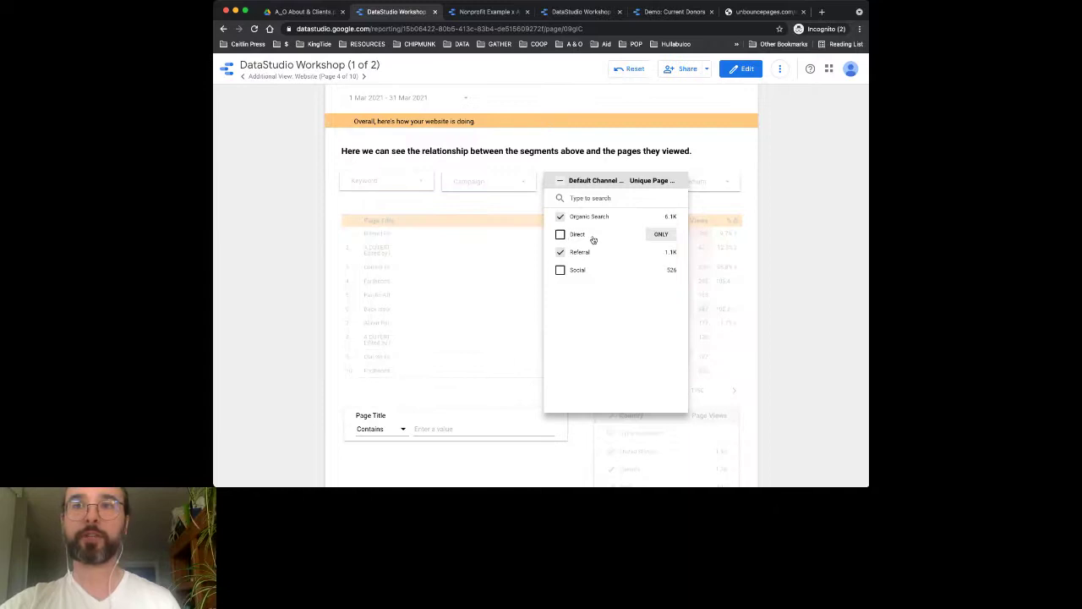
left_click(749, 203)
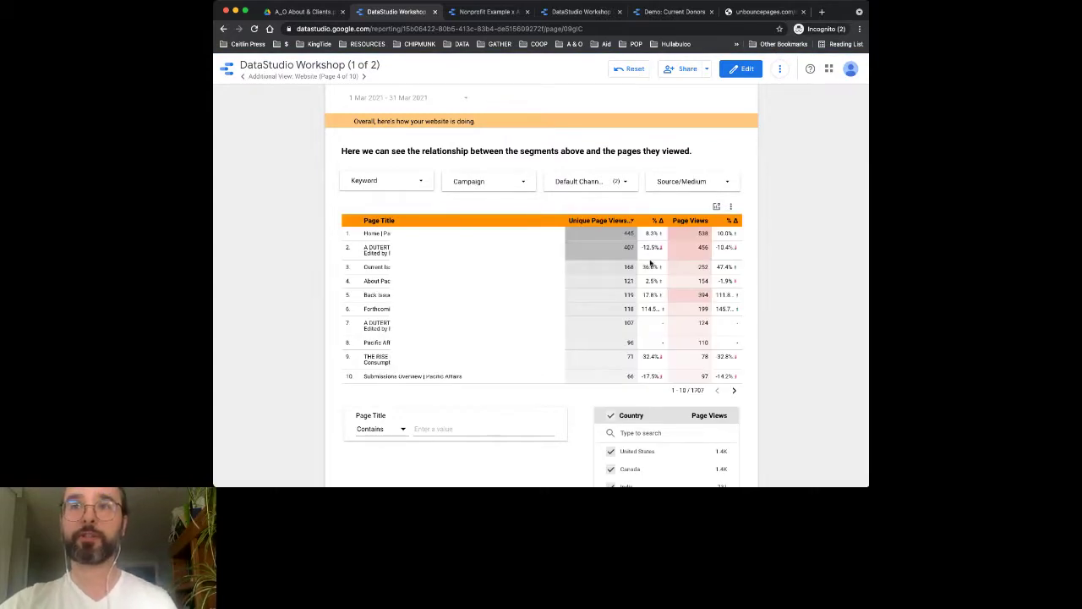
Step: Limit the default channel filter to Organic Search only, and reselect all channels
left_click(629, 184)
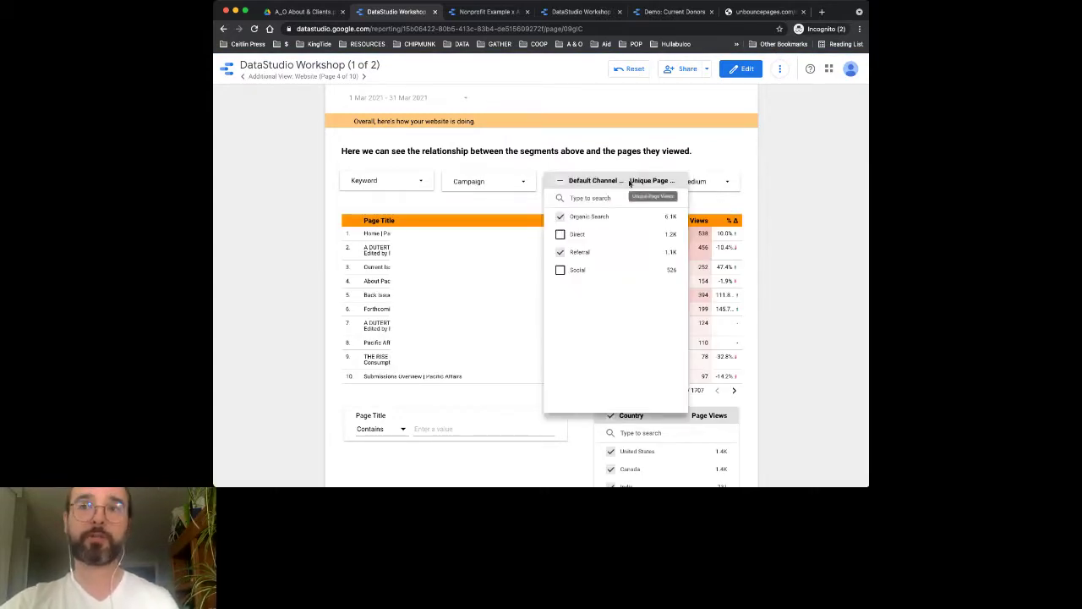
mouse_move(659, 216)
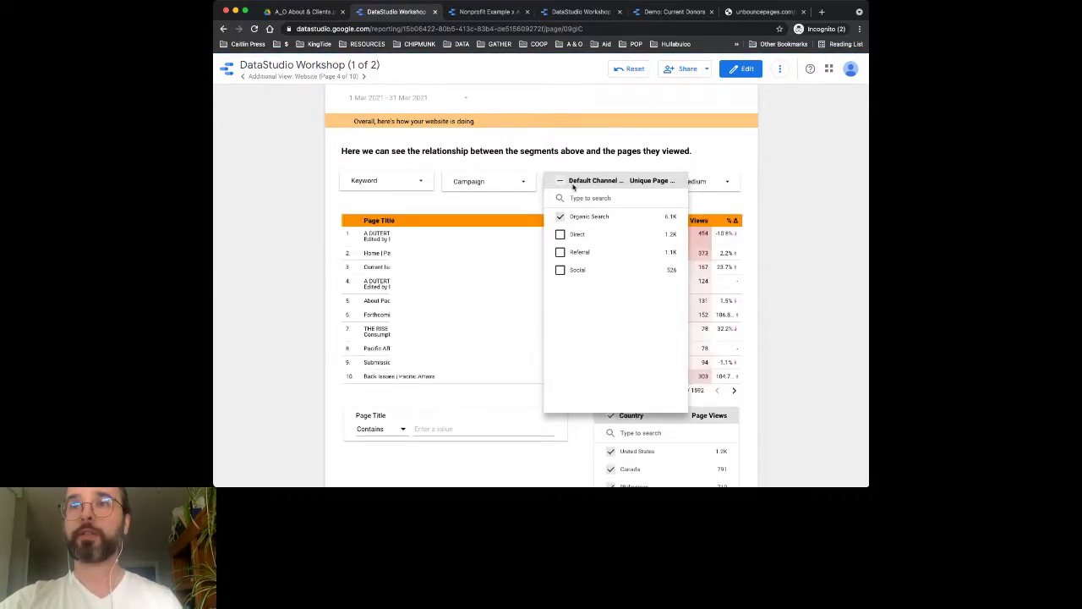
left_click(560, 181)
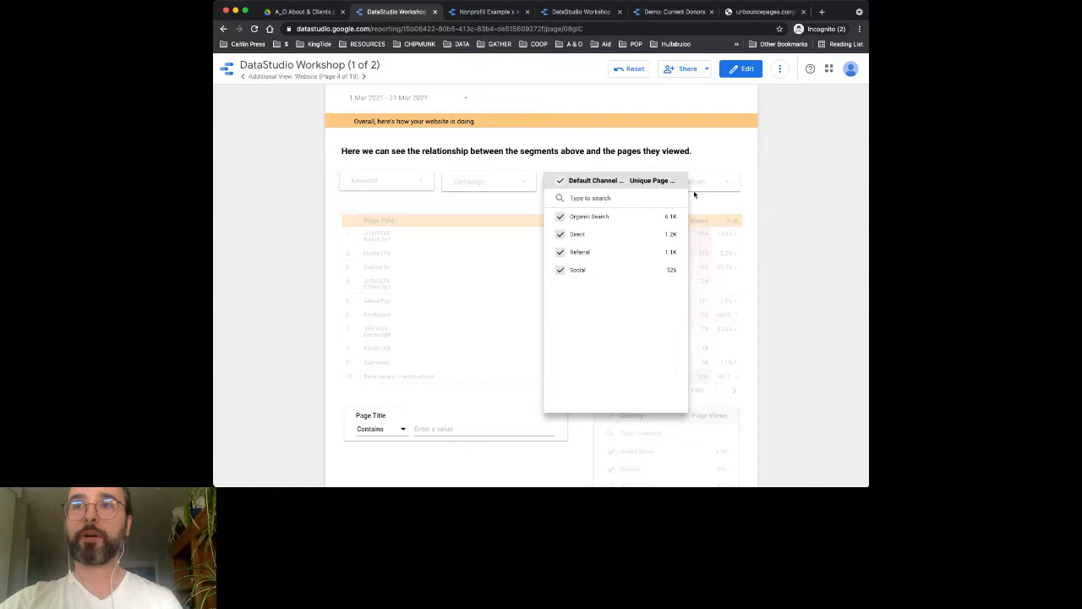
left_click(767, 153)
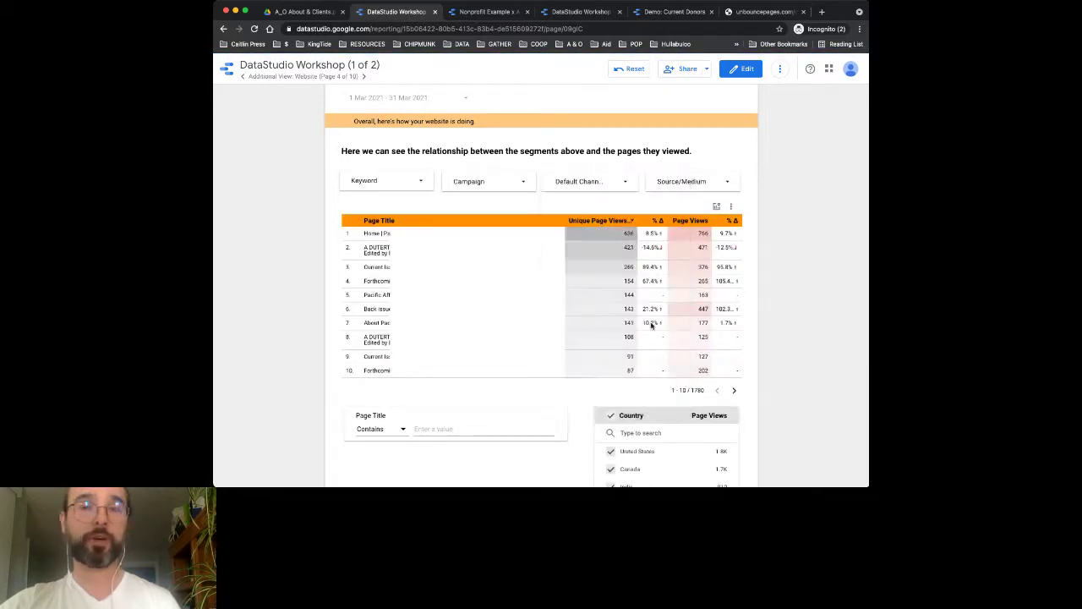
Step: Filter Source/Medium to google / organic only, and reselect all sources
left_click(689, 181)
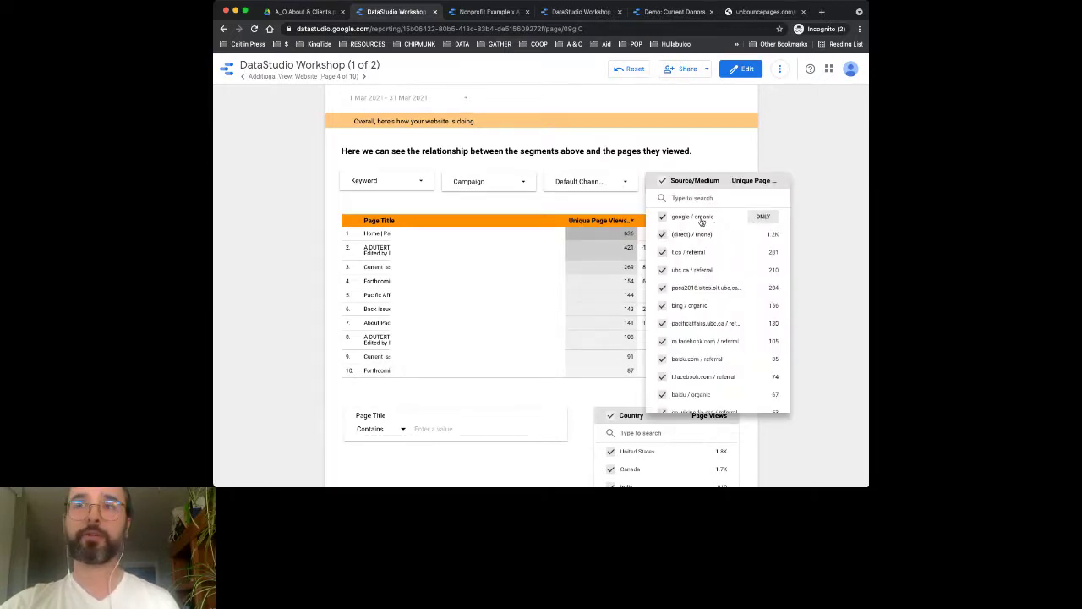
left_click(763, 218)
left_click(792, 164)
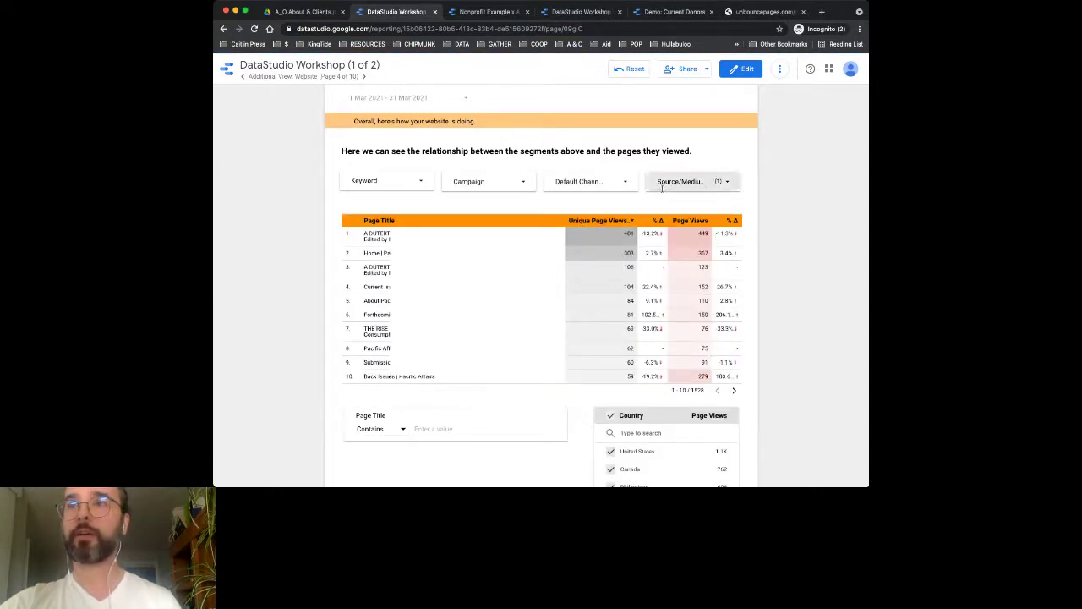
left_click(700, 184)
left_click(665, 188)
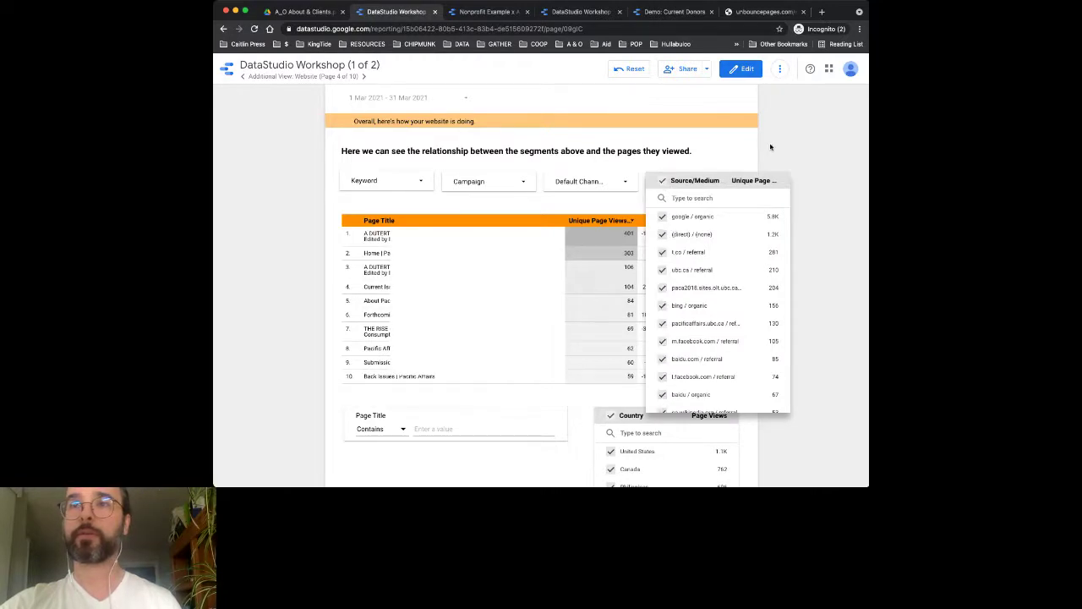
left_click(781, 180)
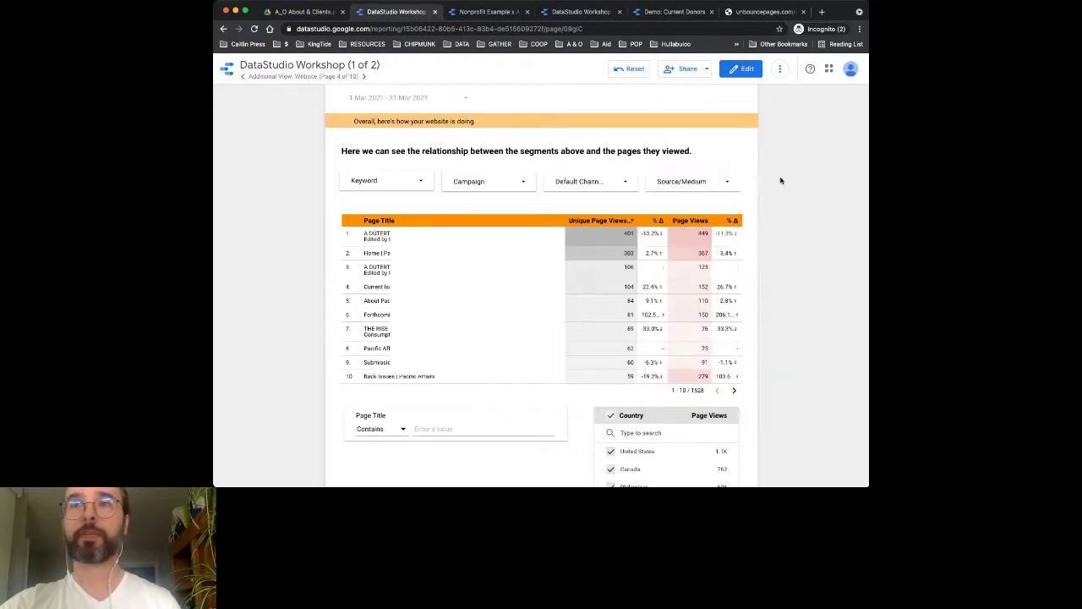
Step: Return the report to edit mode and inspect the dimension and metric settings of the page title table
left_click(740, 69)
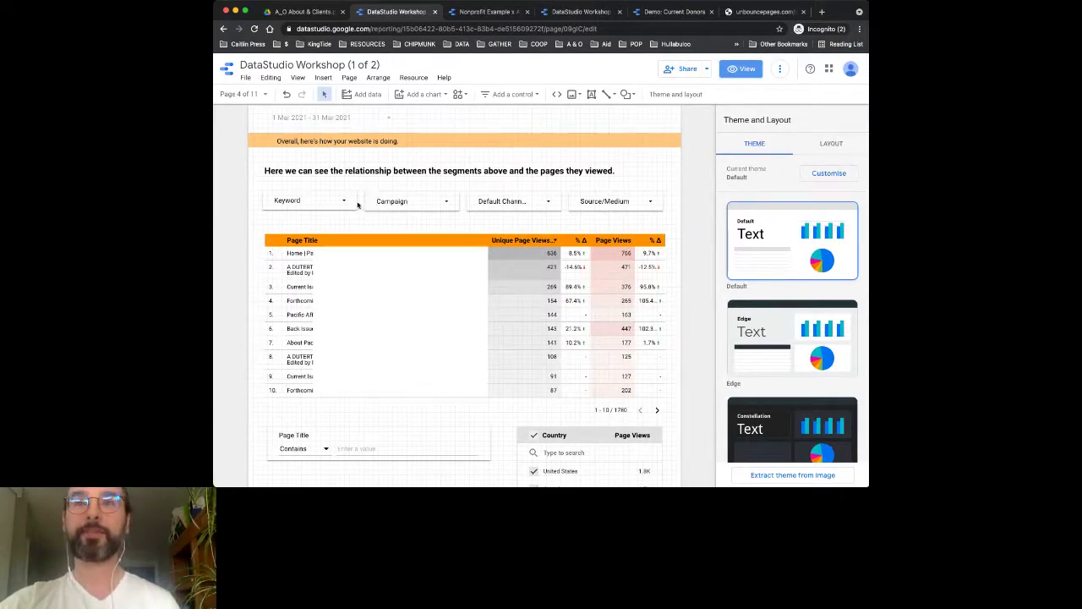
left_click(426, 306)
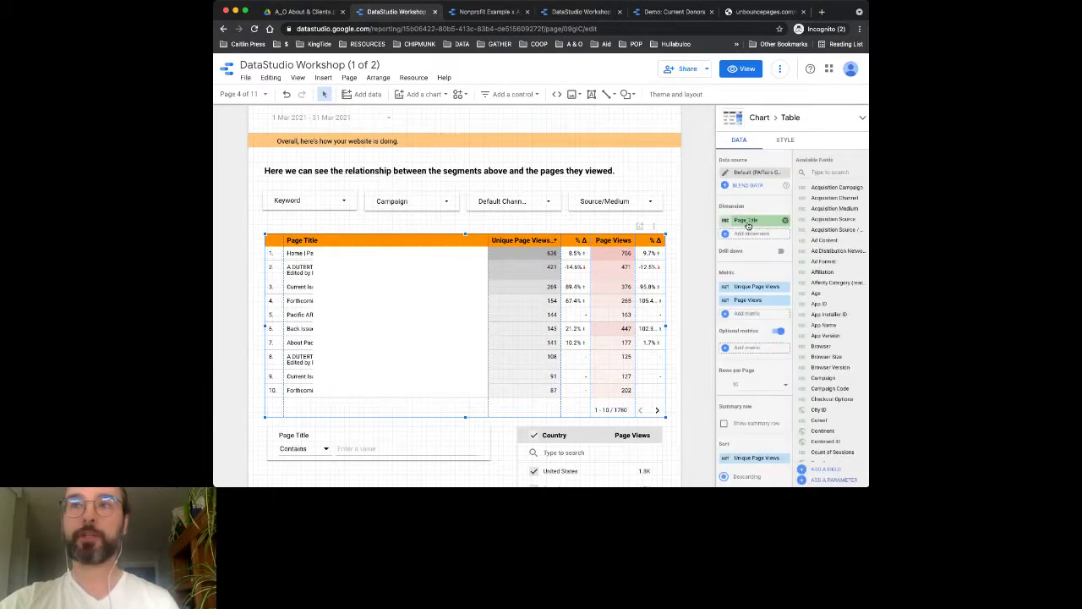
scroll(749, 224, "down", 1)
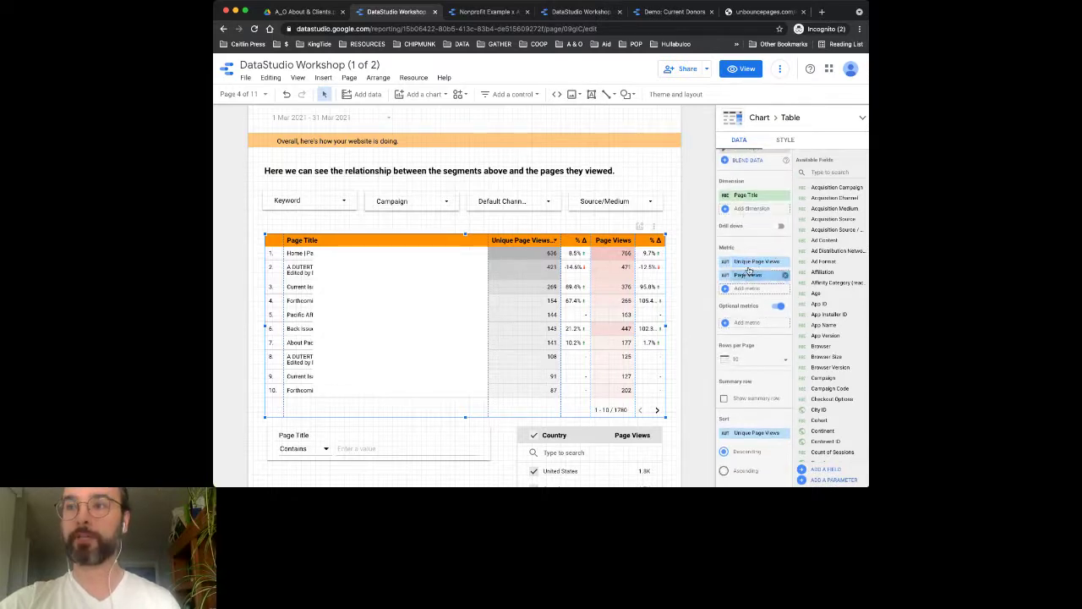
Step: Review the metric, rows per page and sort settings of the page title table
scroll(744, 389, "down", 2)
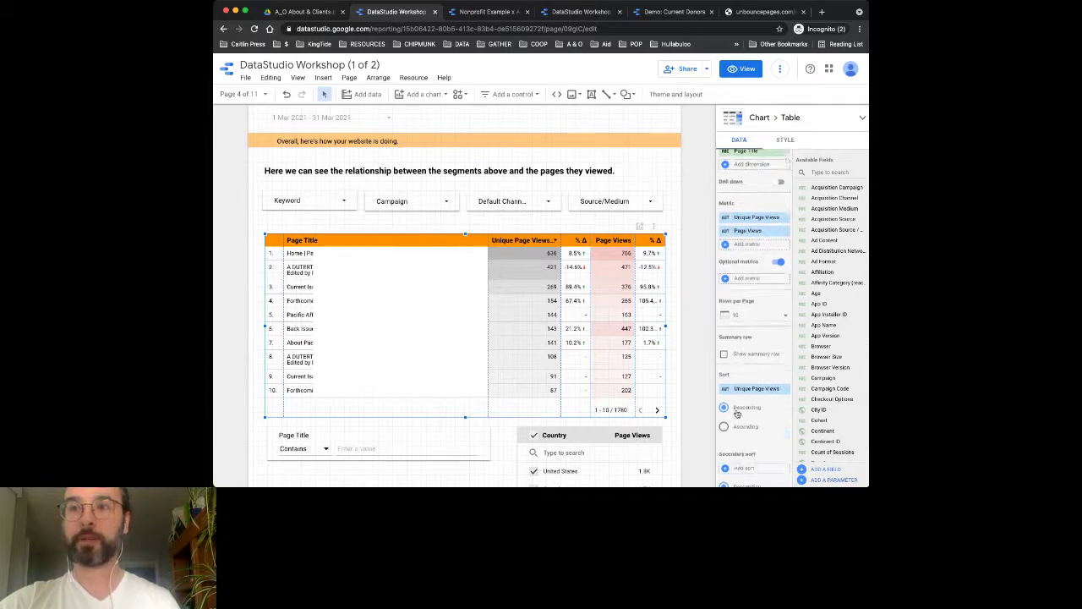
scroll(733, 412, "down", 2)
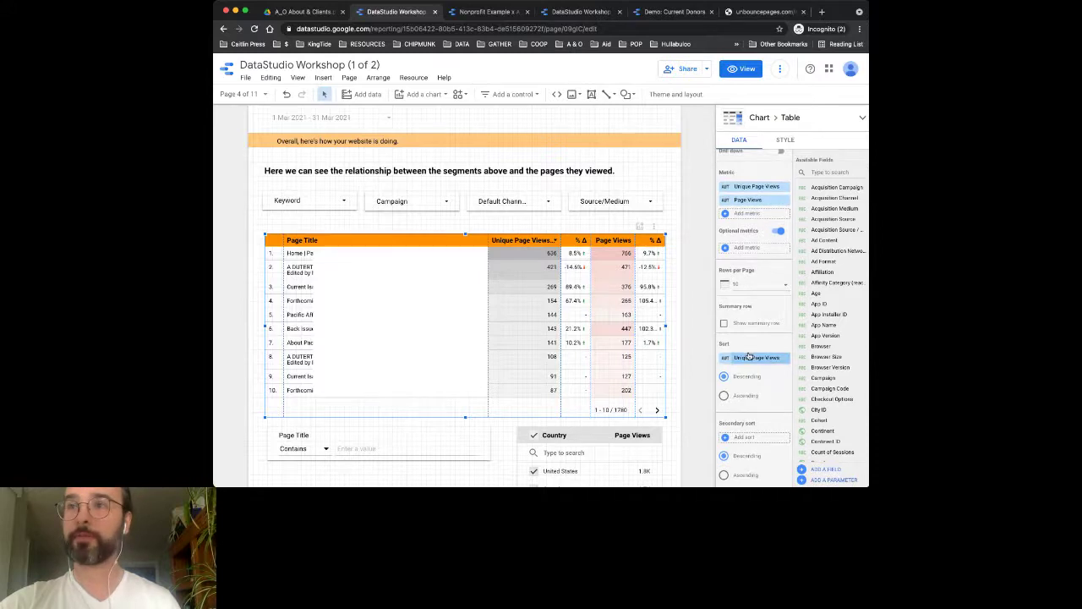
scroll(735, 389, "up", 1)
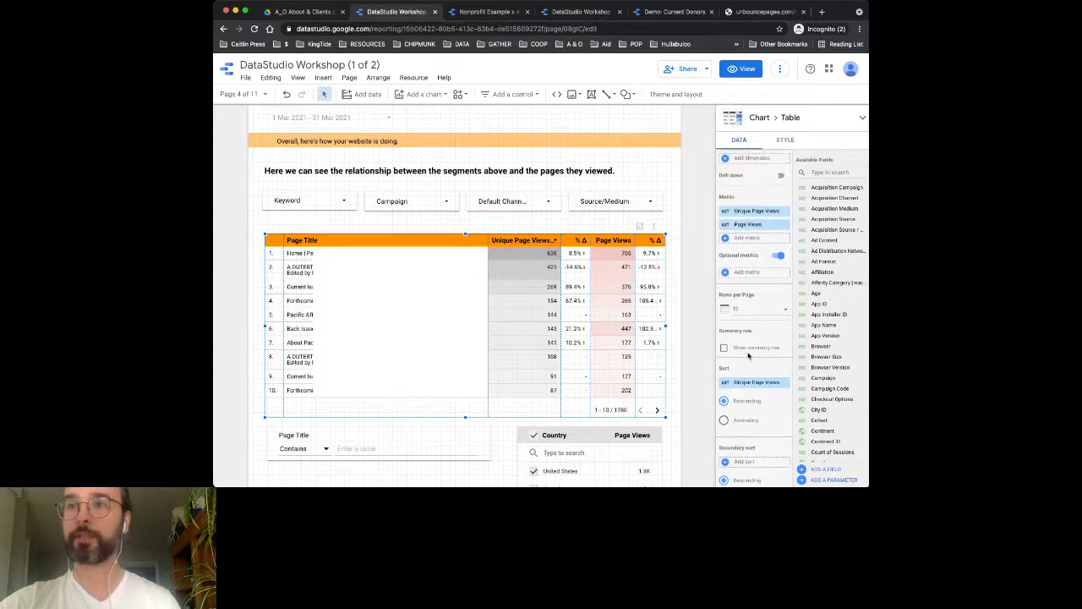
Step: Inspect the Keyword drop-down control's settings and review the control types that can be added
left_click(319, 201)
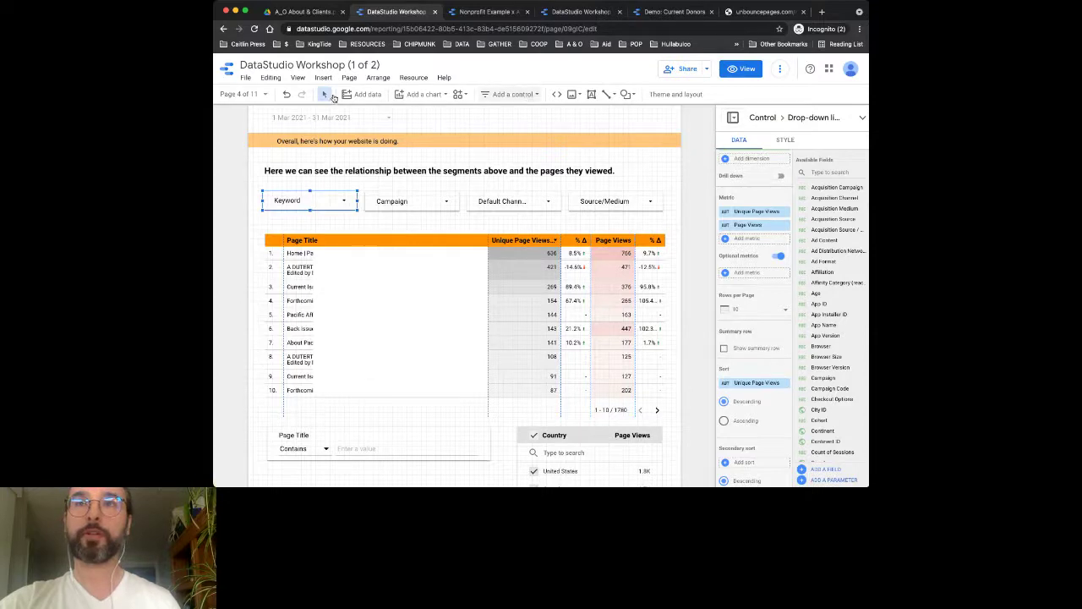
left_click(535, 95)
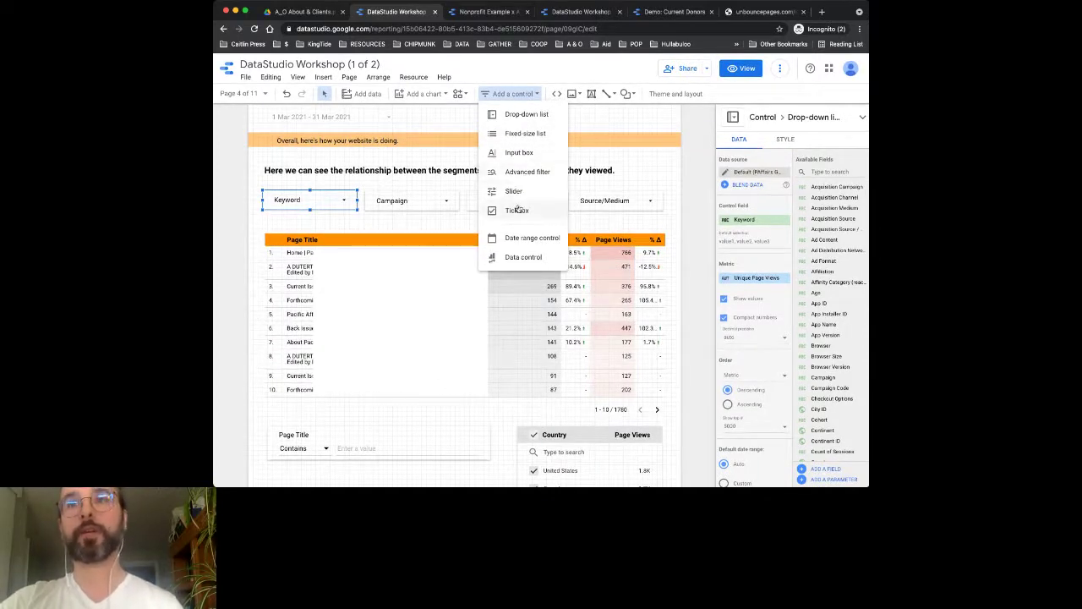
left_click(535, 93)
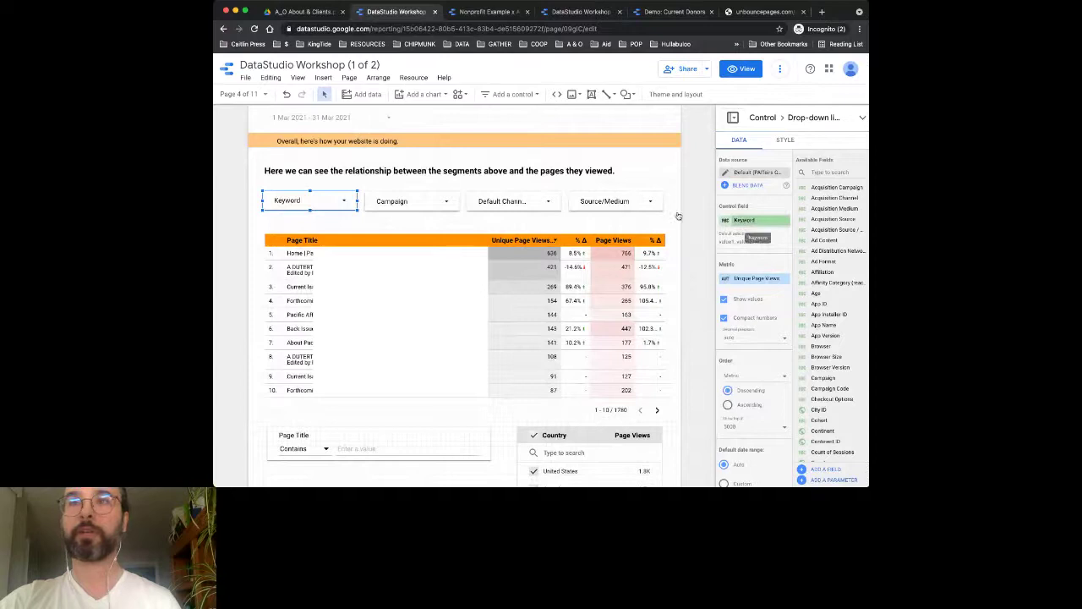
Step: Inspect the settings of the Source/Medium drop-down and the Country fixed-size list
left_click(626, 200)
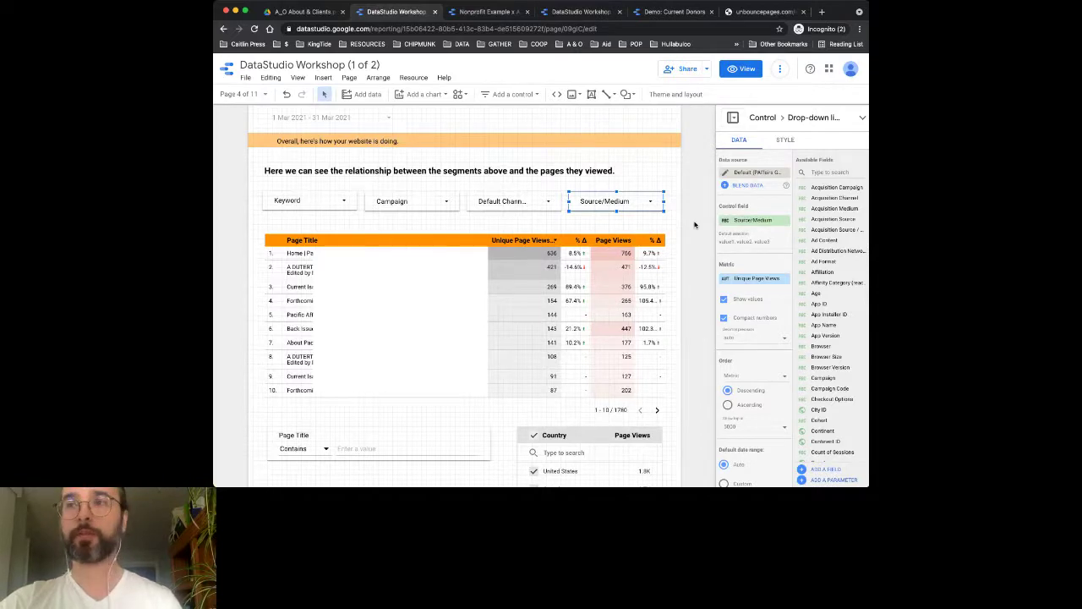
scroll(639, 193, "down", 1)
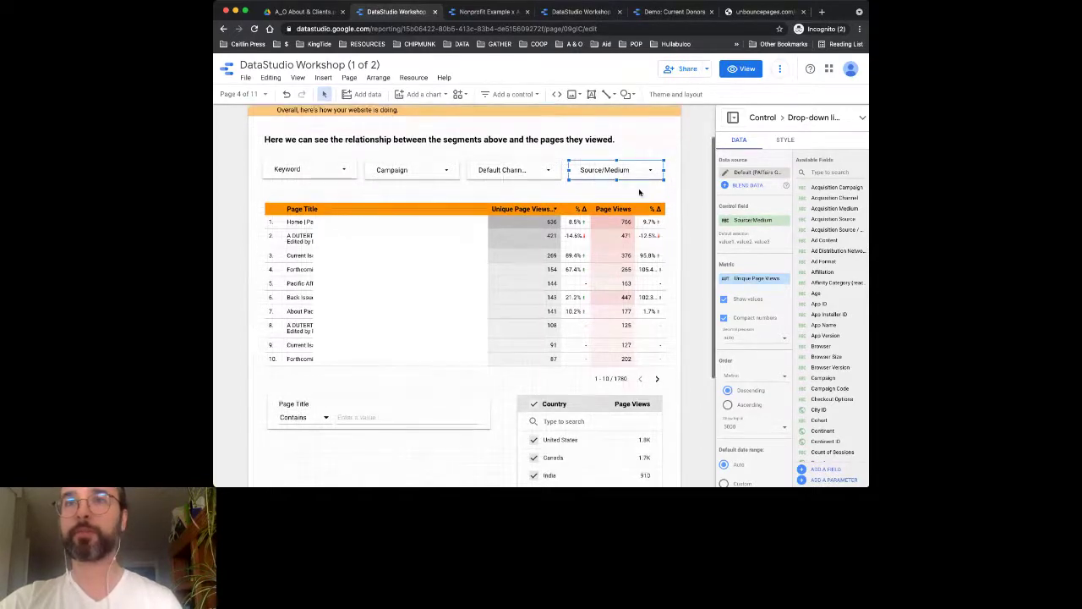
scroll(639, 192, "up", 1)
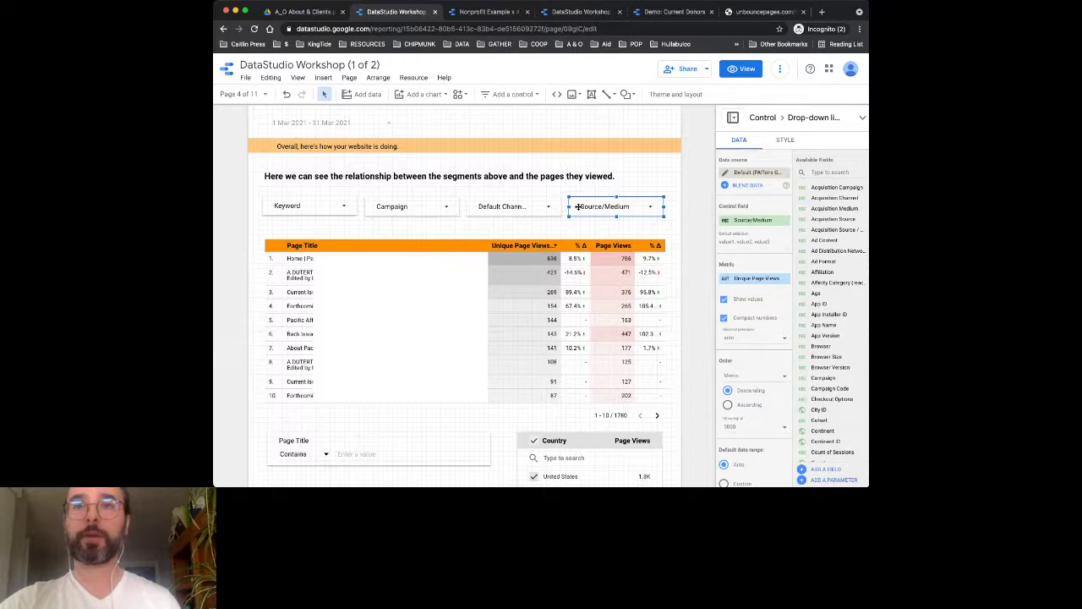
scroll(577, 206, "down", 5)
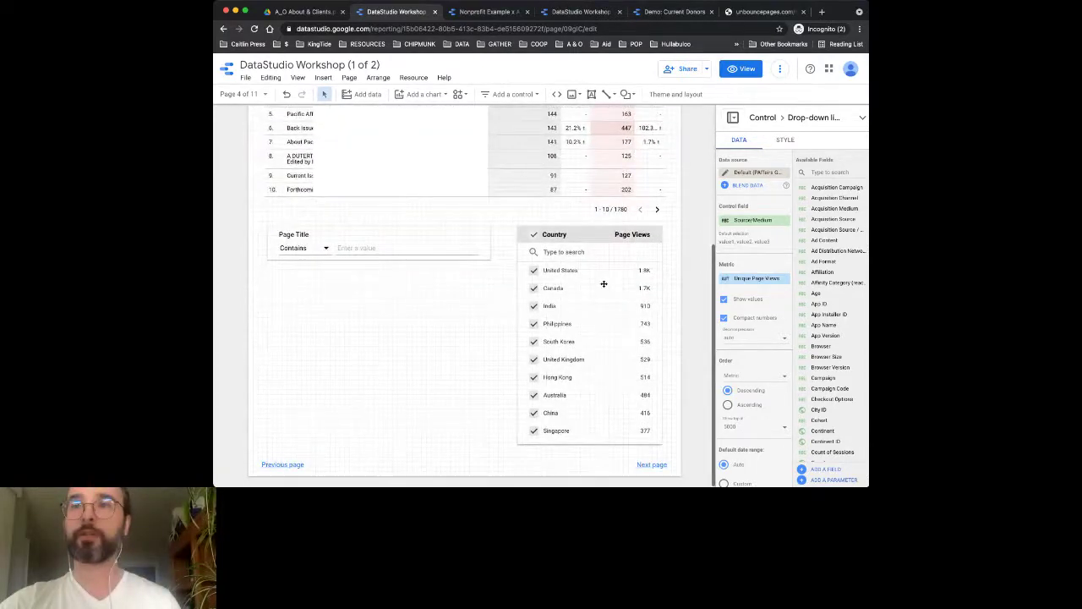
left_click(603, 284)
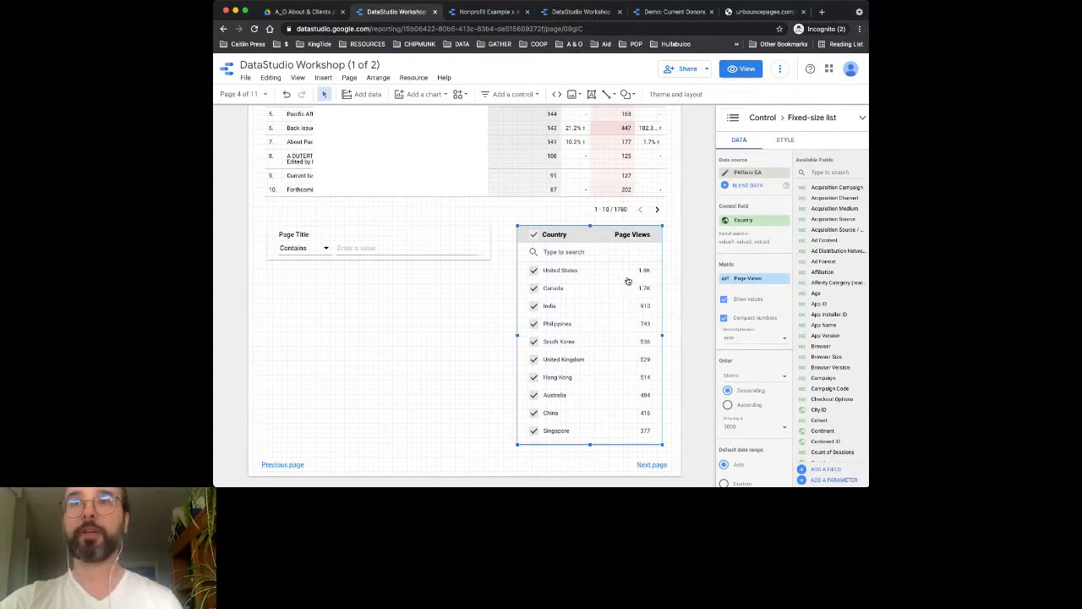
Step: Switch the report to view mode and limit the Country list to Canada only
key("ctrl+shift+p")
left_click(710, 286)
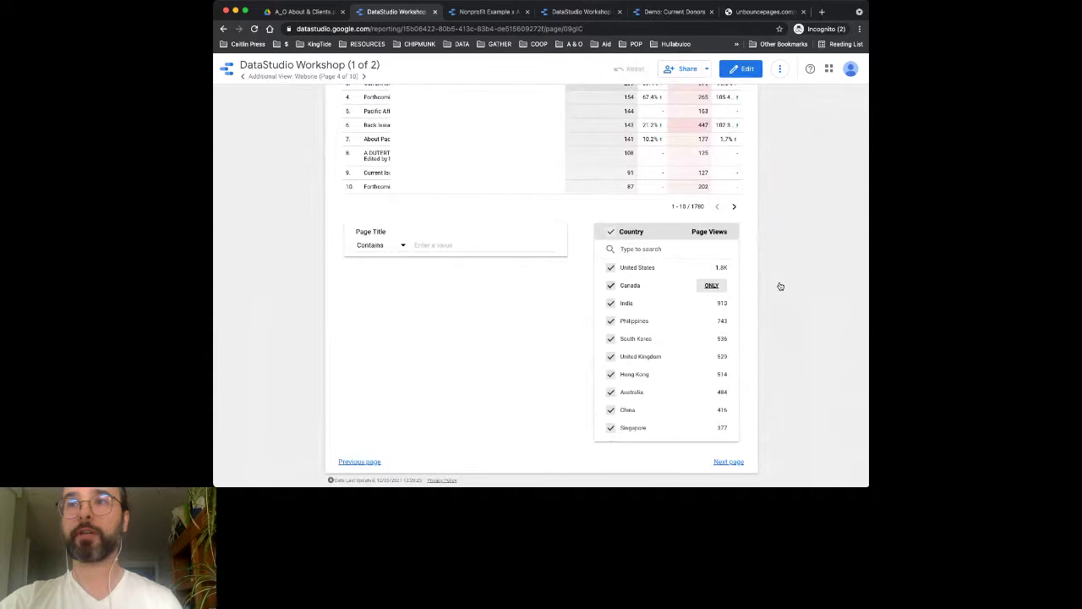
scroll(762, 266, "up", 4)
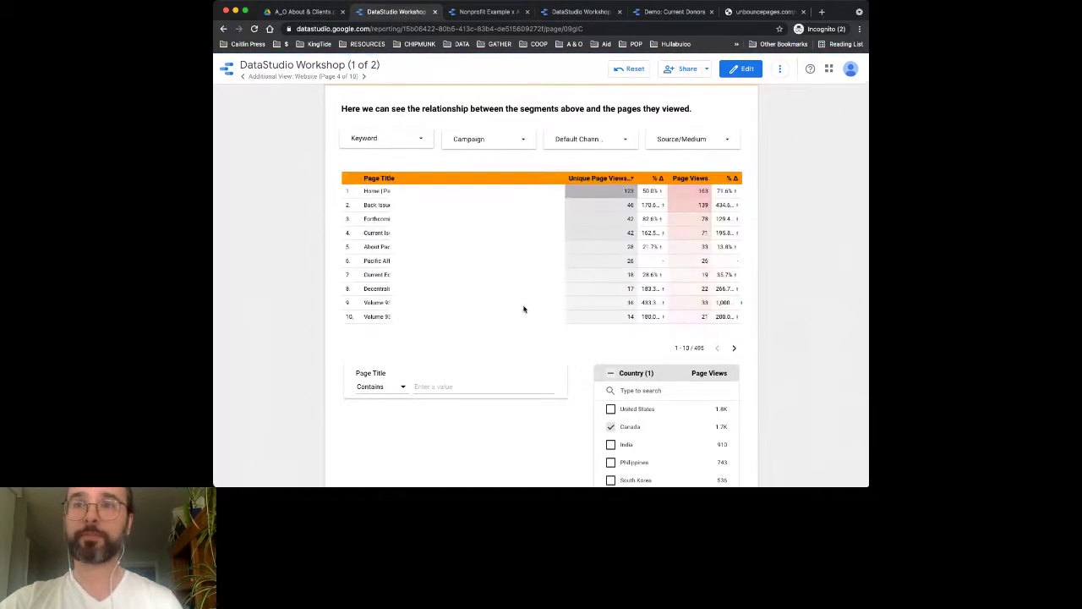
scroll(584, 309, "down", 3)
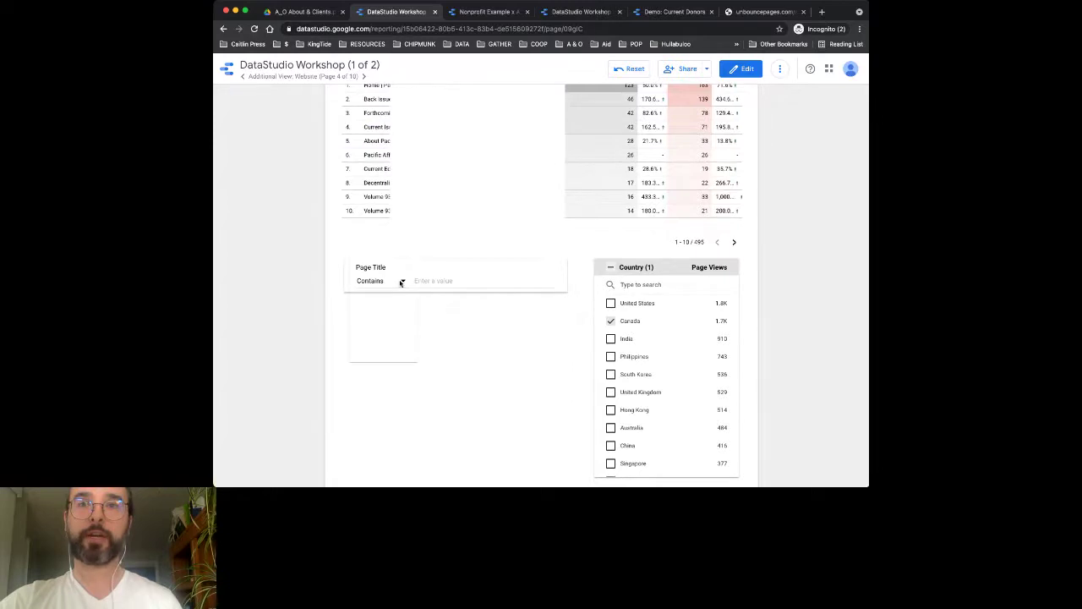
Step: Review the Page Title filter's match types, keep Contains and filter the page titles by "volume 93"
left_click(401, 283)
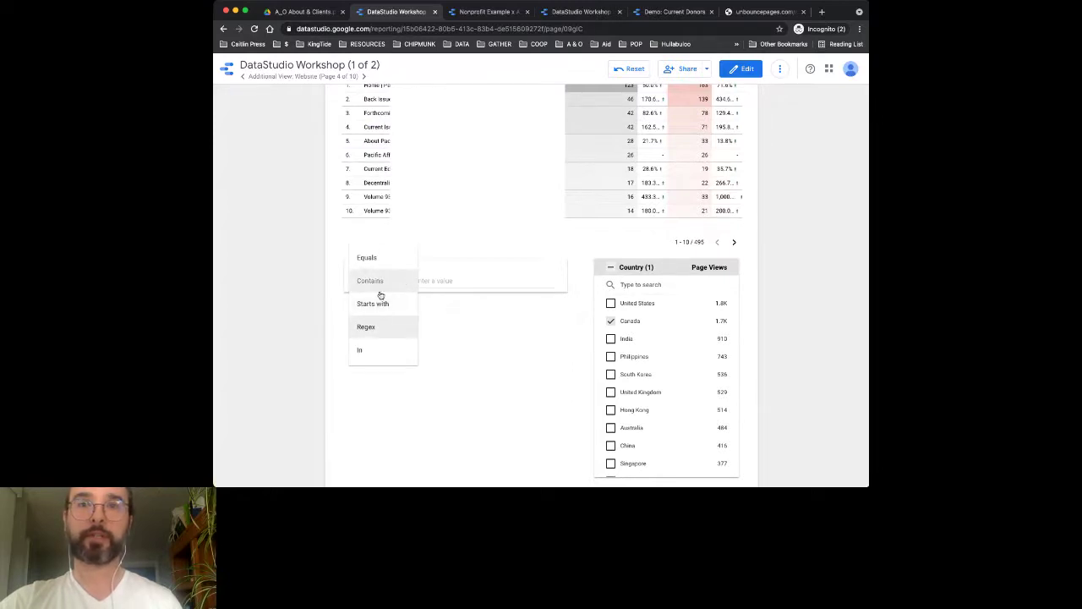
left_click(437, 280)
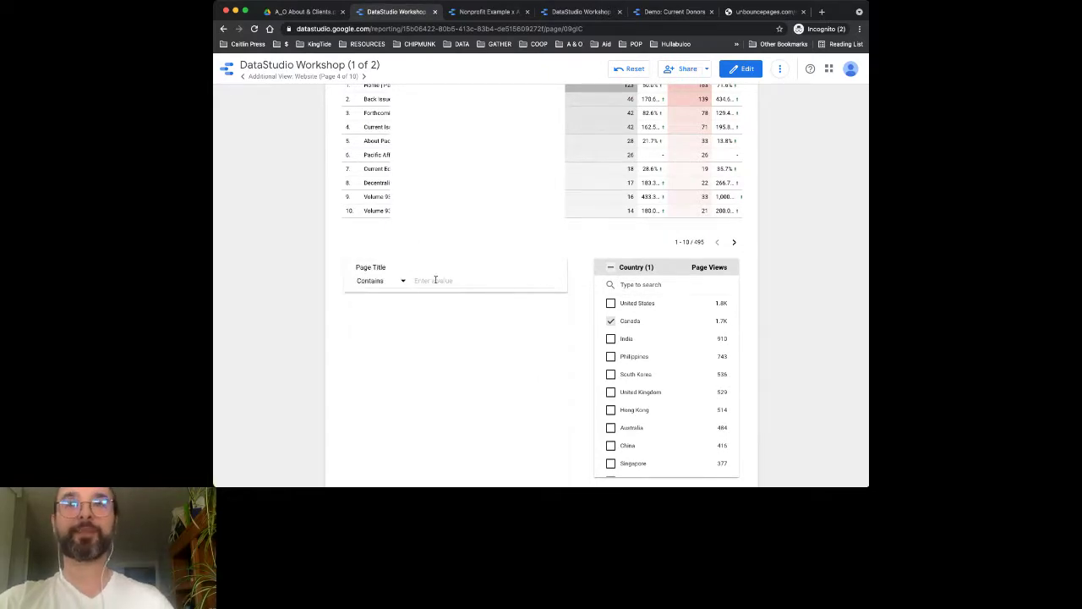
scroll(436, 281, "up", 2)
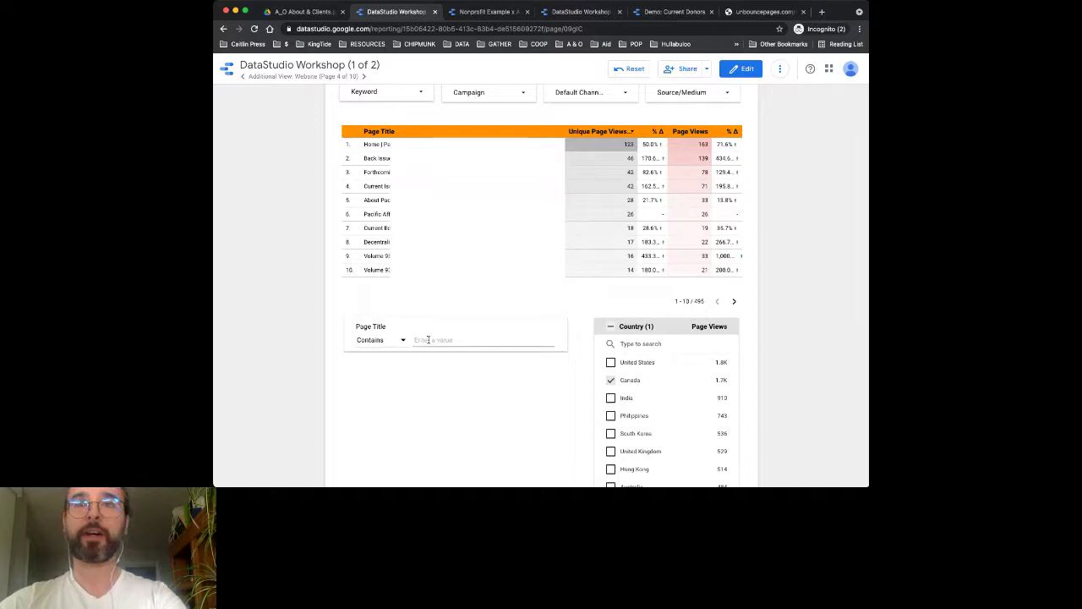
type("volume 93")
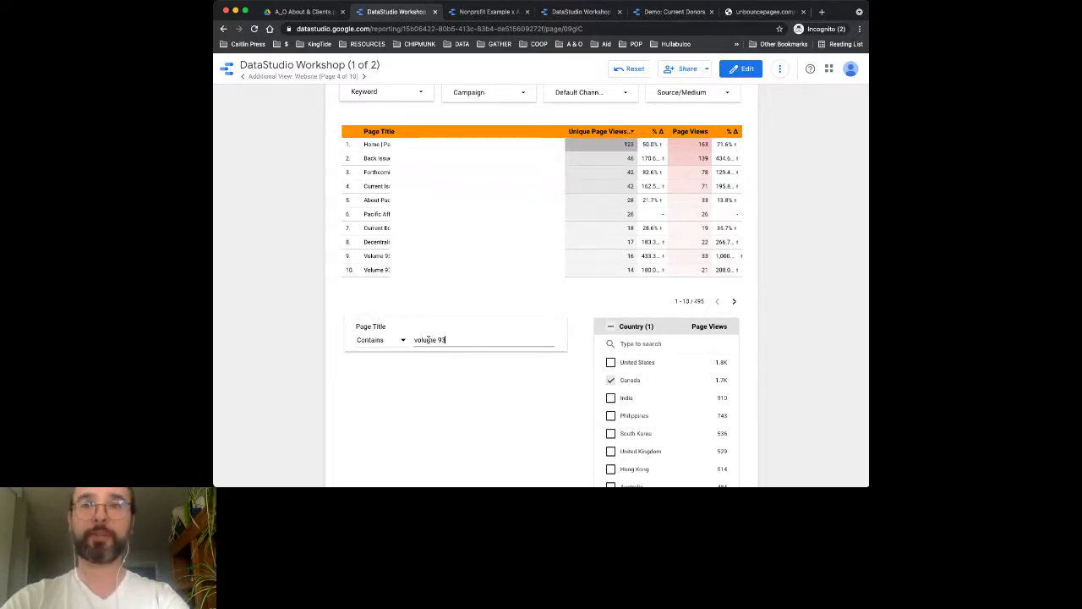
key("Return")
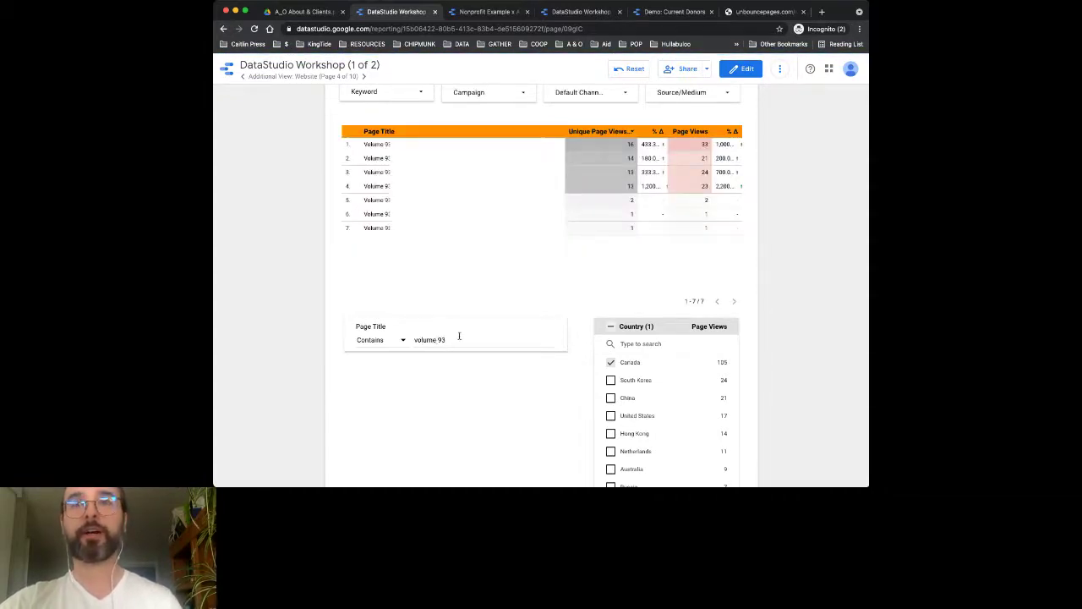
scroll(343, 181, "up", 1)
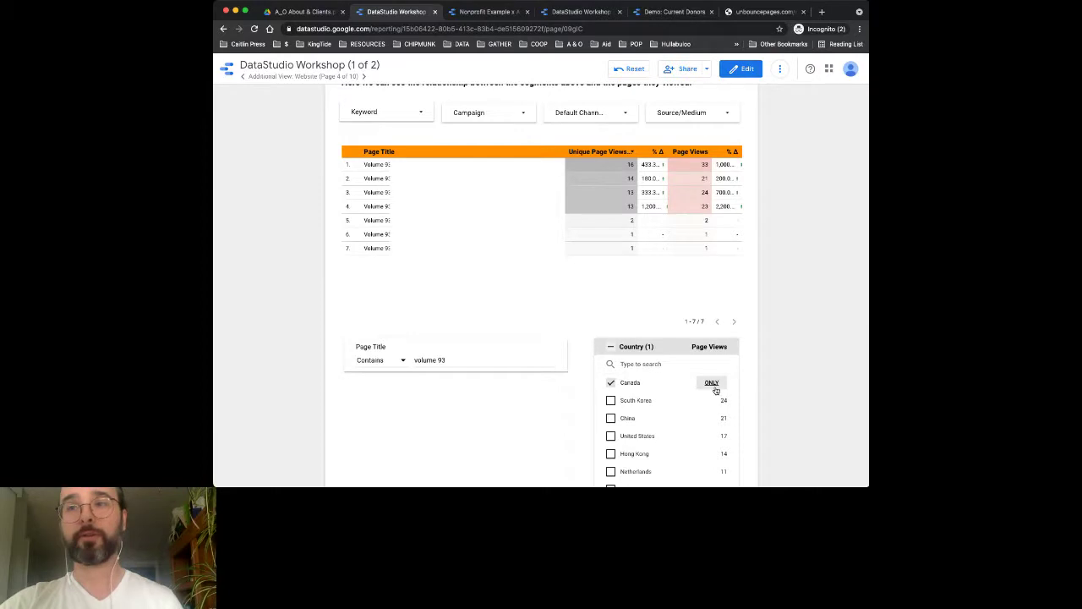
Step: Reselect all countries and clear the Page Title filter
left_click(610, 347)
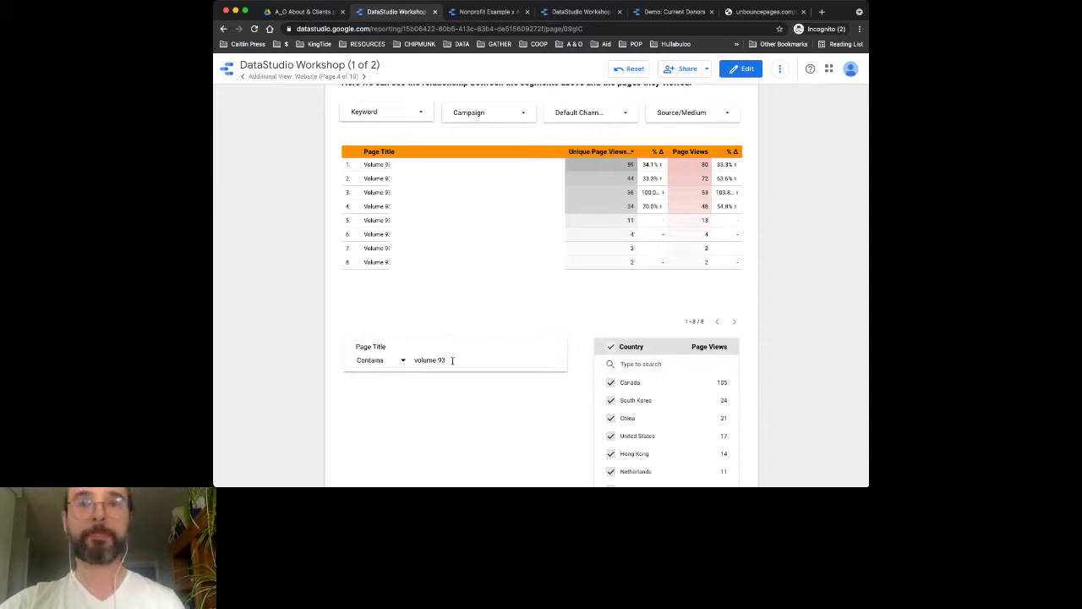
left_click(452, 360)
key("super+a")
key("BackSpace")
left_click(564, 301)
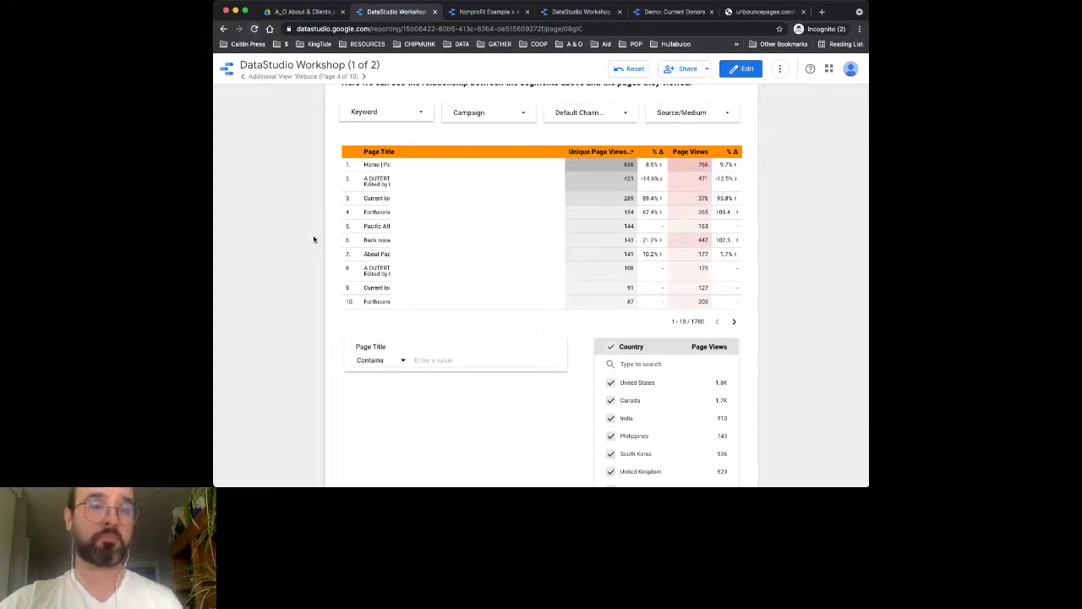
Step: Return the report to edit mode and inspect the Default Channel, Page Title and Country controls
scroll(316, 240, "up", 1)
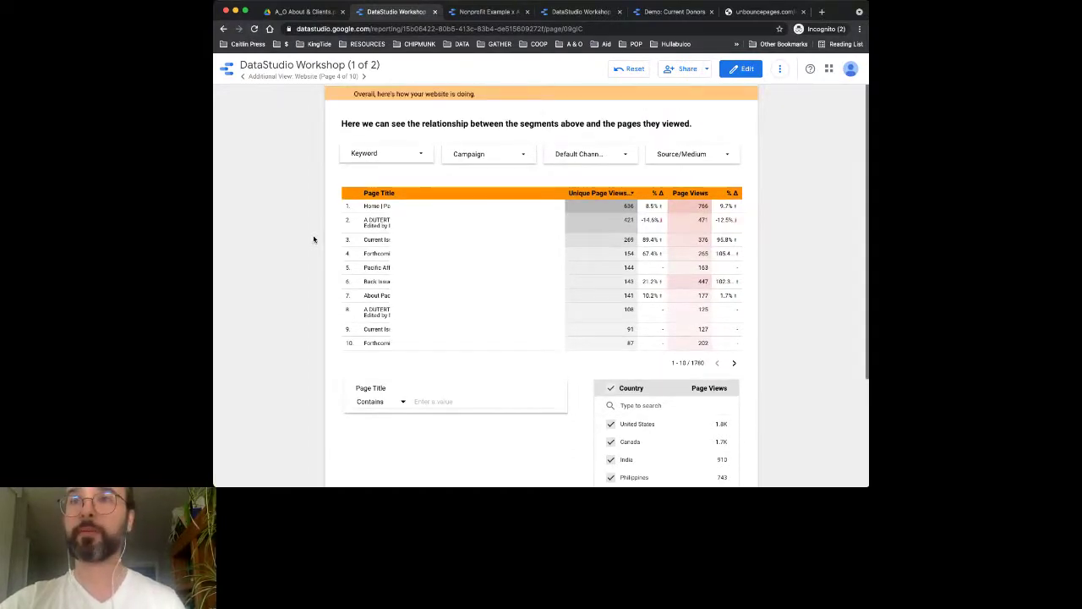
left_click(736, 73)
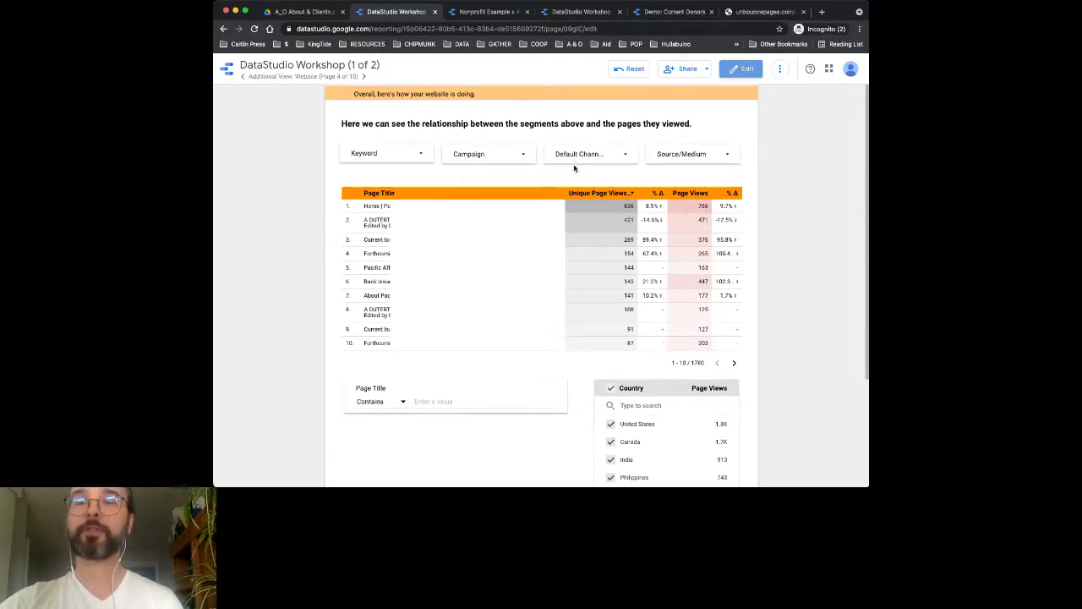
left_click(510, 178)
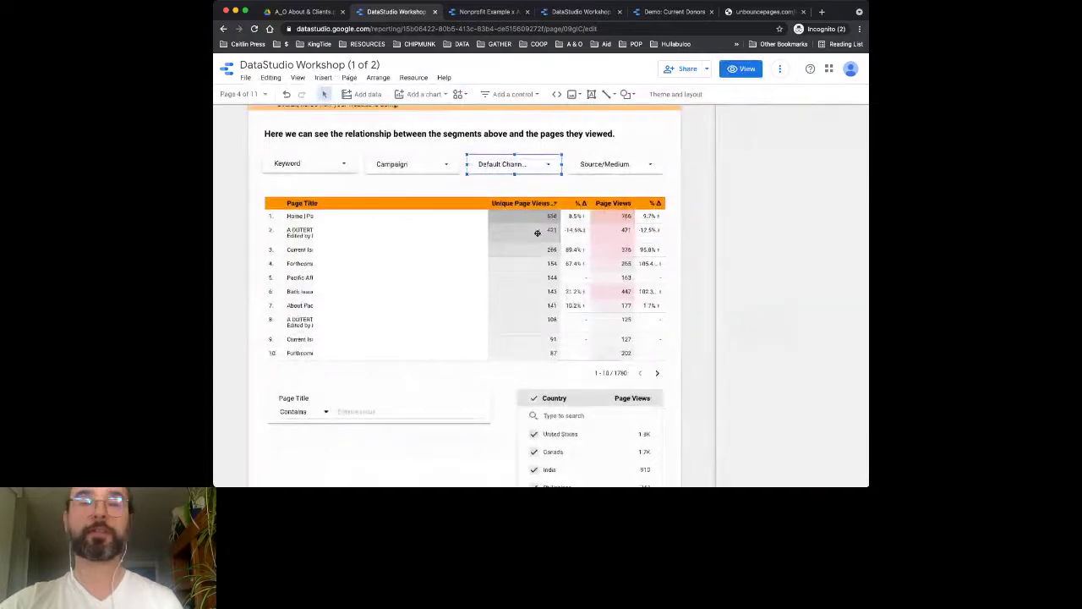
scroll(495, 266, "down", 2)
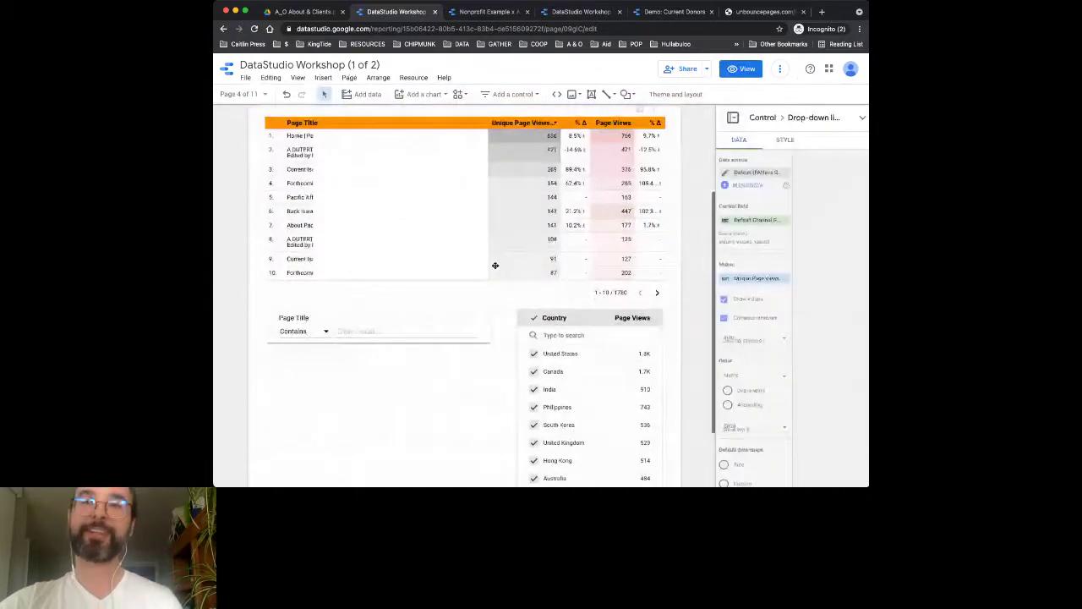
left_click(368, 329)
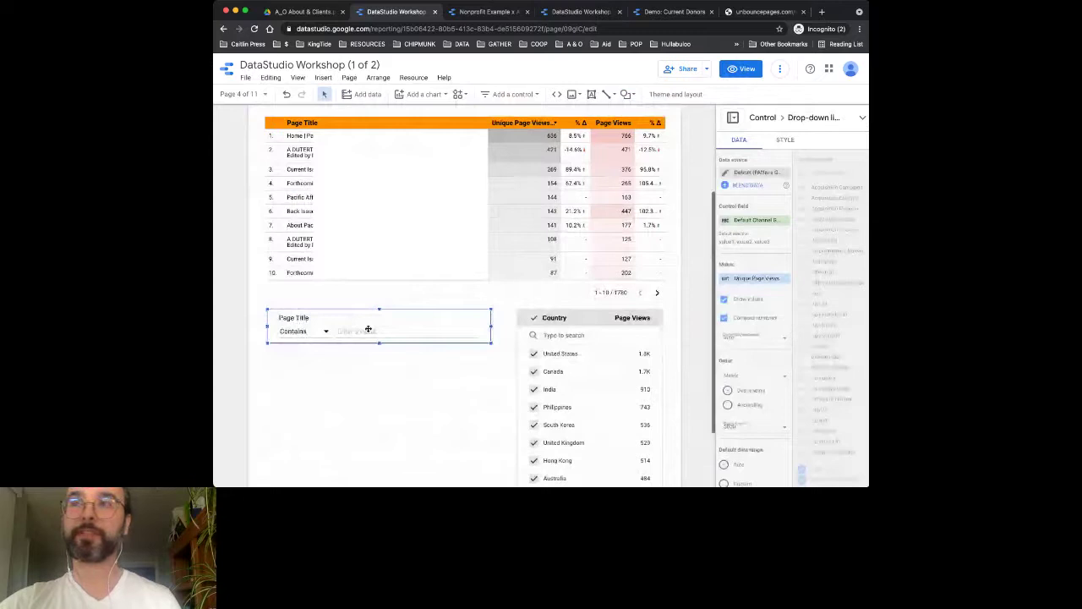
left_click(595, 353)
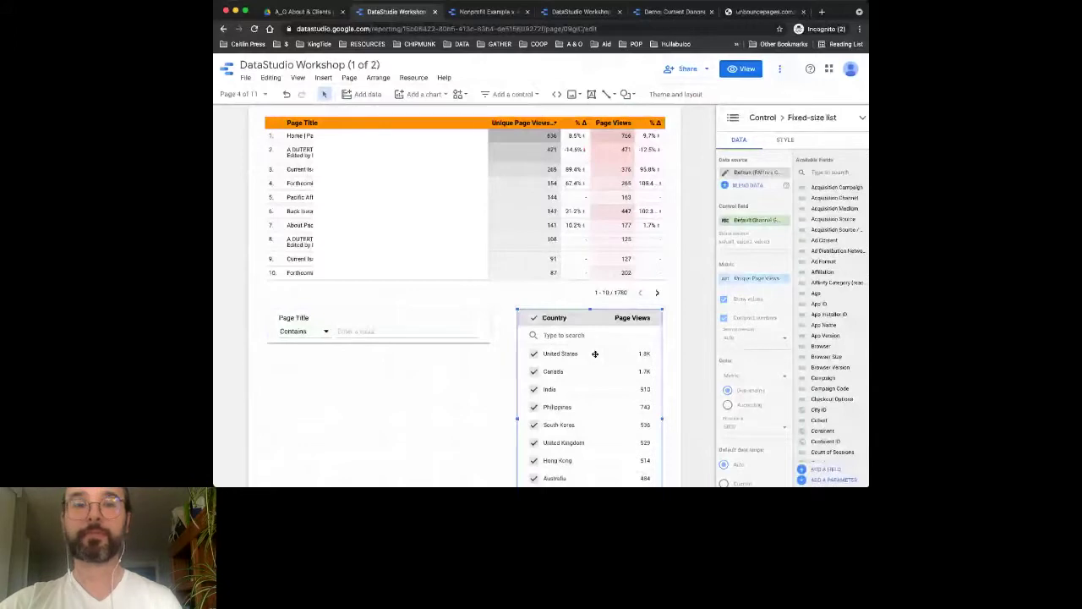
scroll(595, 353, "up", 2)
Step: Look at the Final View: Website page, and return to the Additional View: Website page
left_click(245, 94)
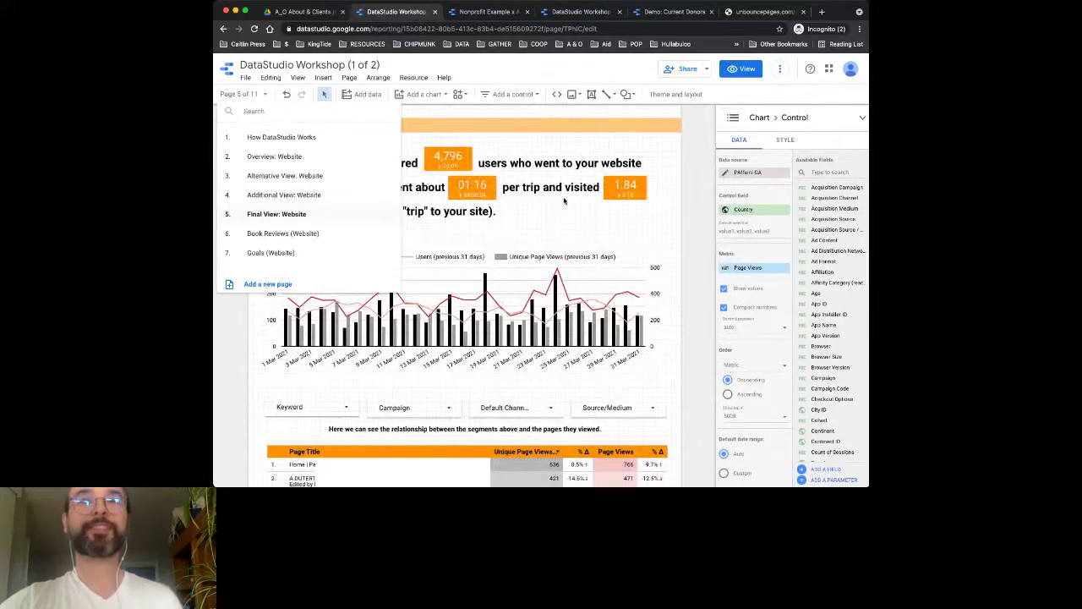
left_click(339, 195)
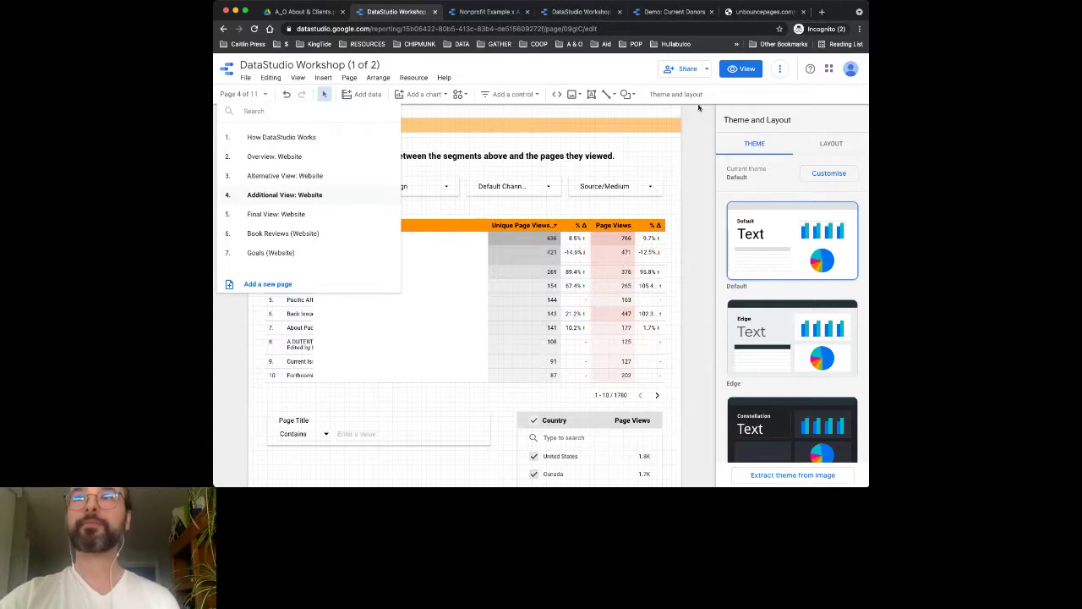
left_click(685, 139)
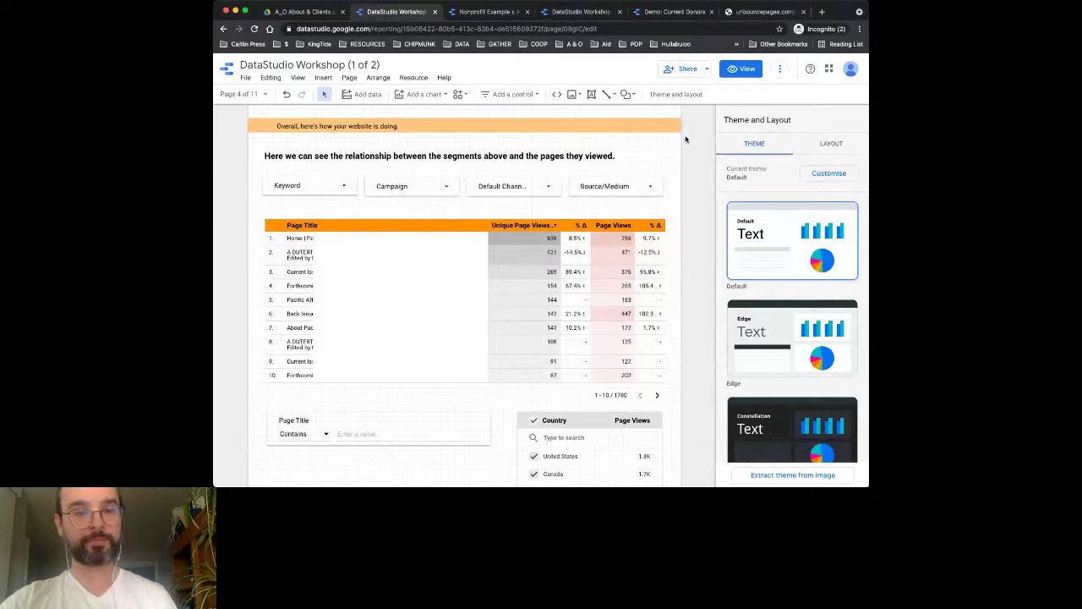
Step: Open the report's added data sources and start adding a data source to show the available connectors
scroll(685, 138, "up", 1)
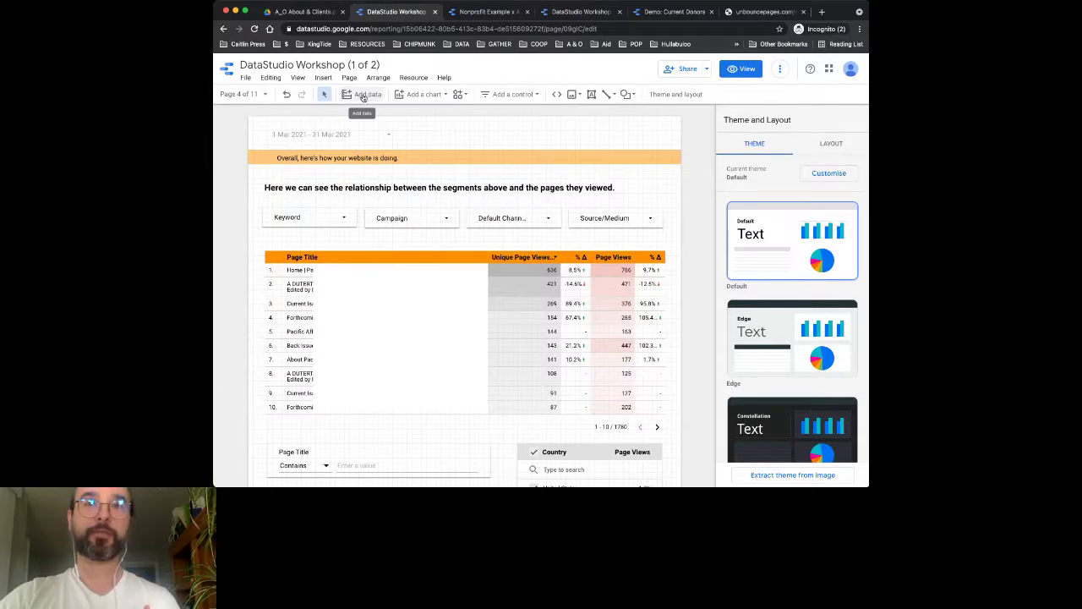
left_click(416, 78)
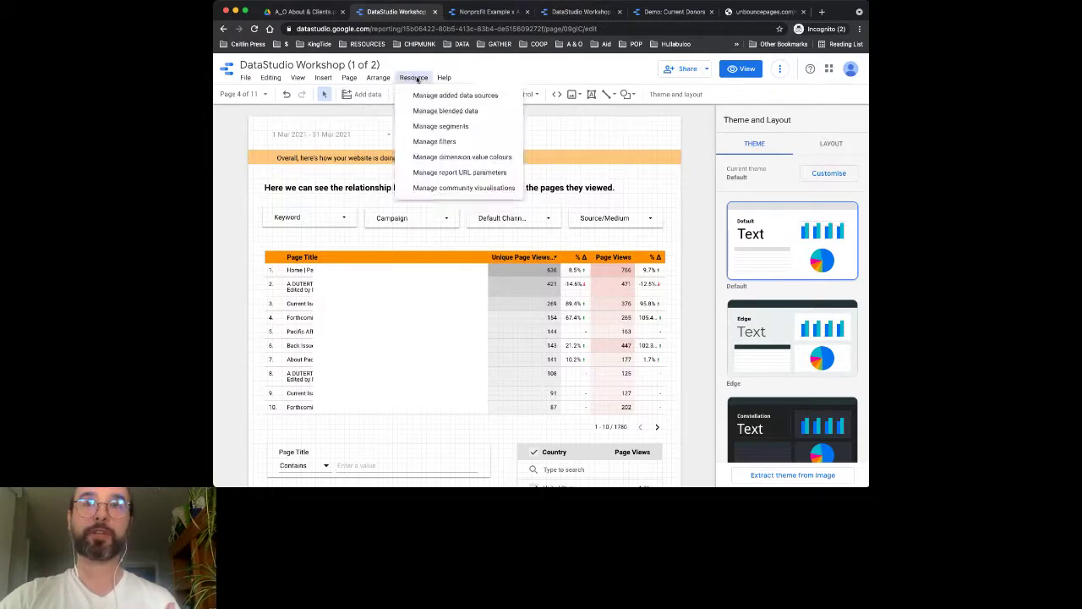
left_click(466, 98)
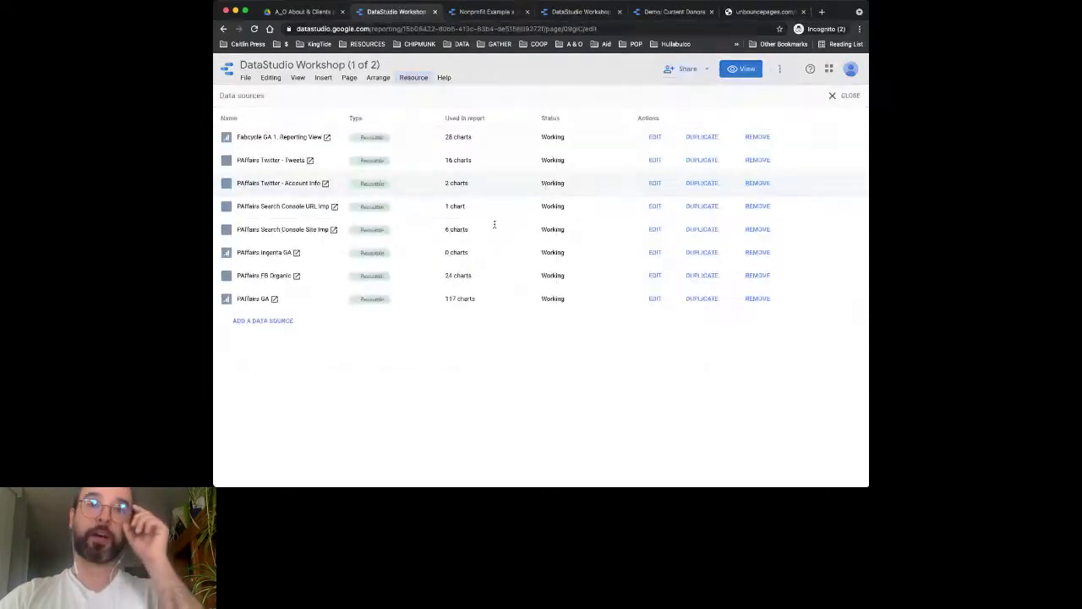
left_click(321, 362)
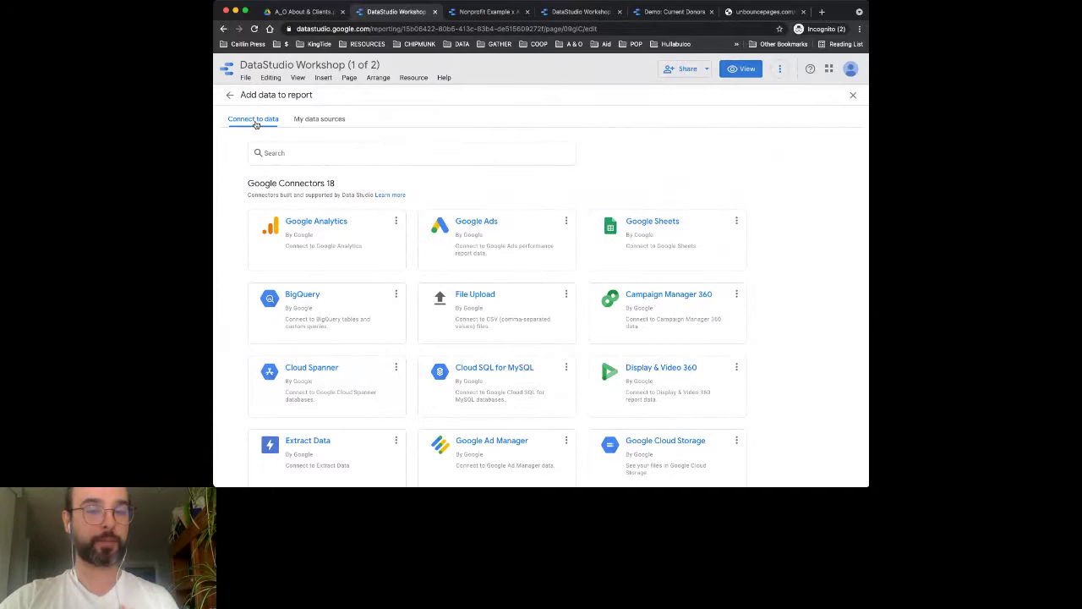
Step: Look through the existing data sources available to the report, and return to the connector list
left_click(327, 123)
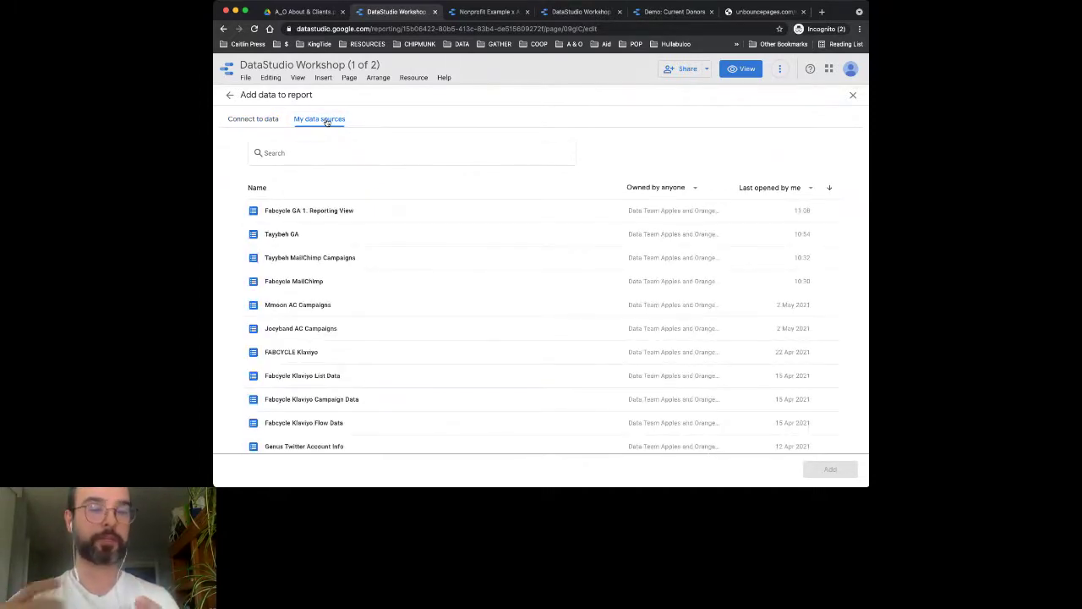
scroll(372, 258, "down", 2)
scroll(372, 259, "up", 2)
left_click(258, 119)
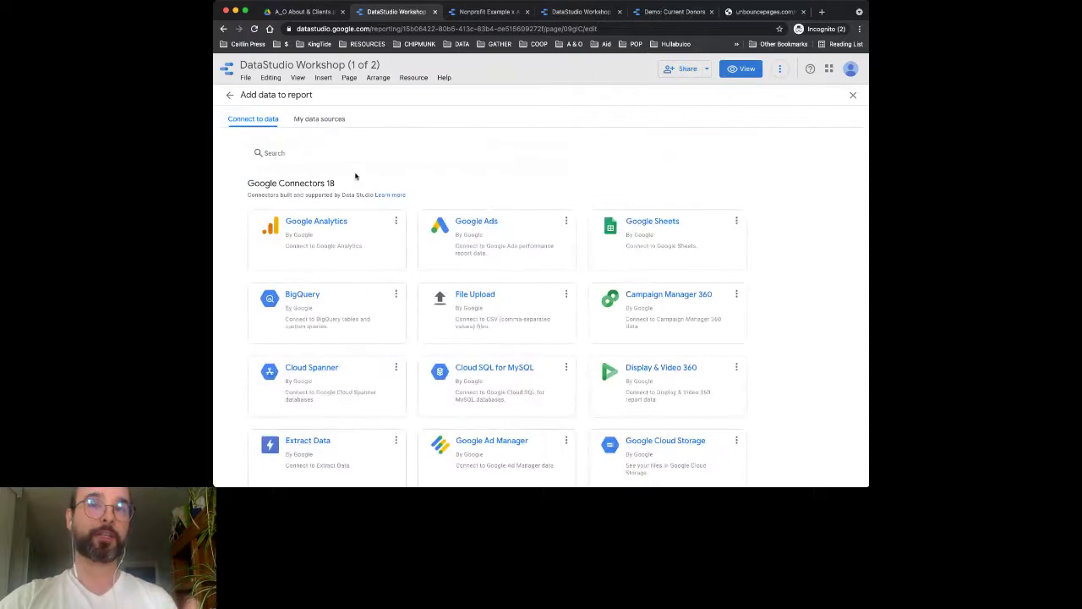
Step: Examine the connectors built by Google, from Google Analytics and File Upload to Search console, YouTube Analytics and Tables by Area 120
left_click(332, 250)
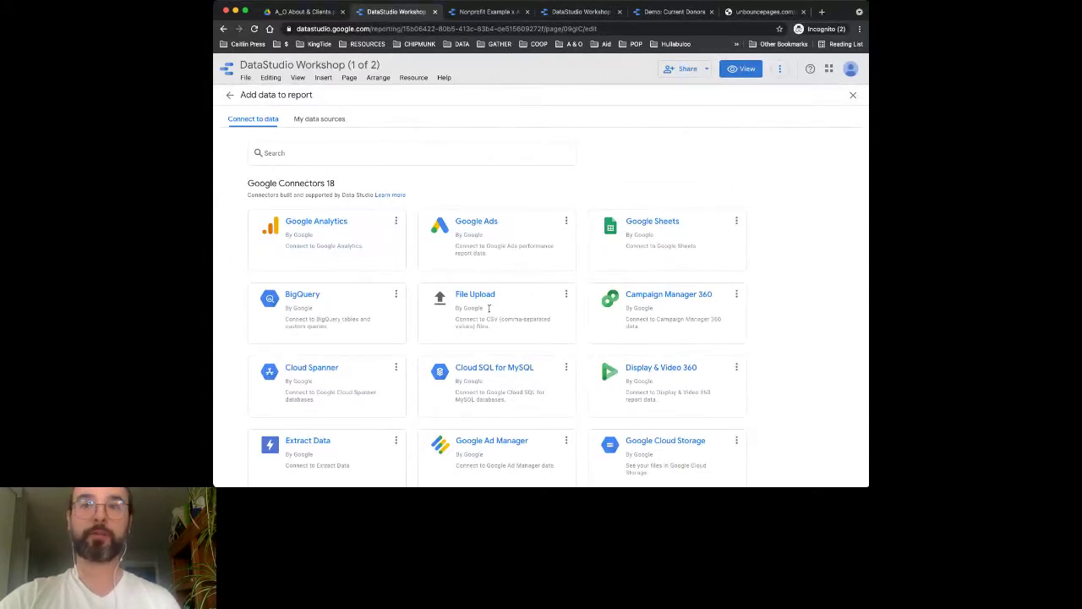
scroll(769, 229, "down", 2)
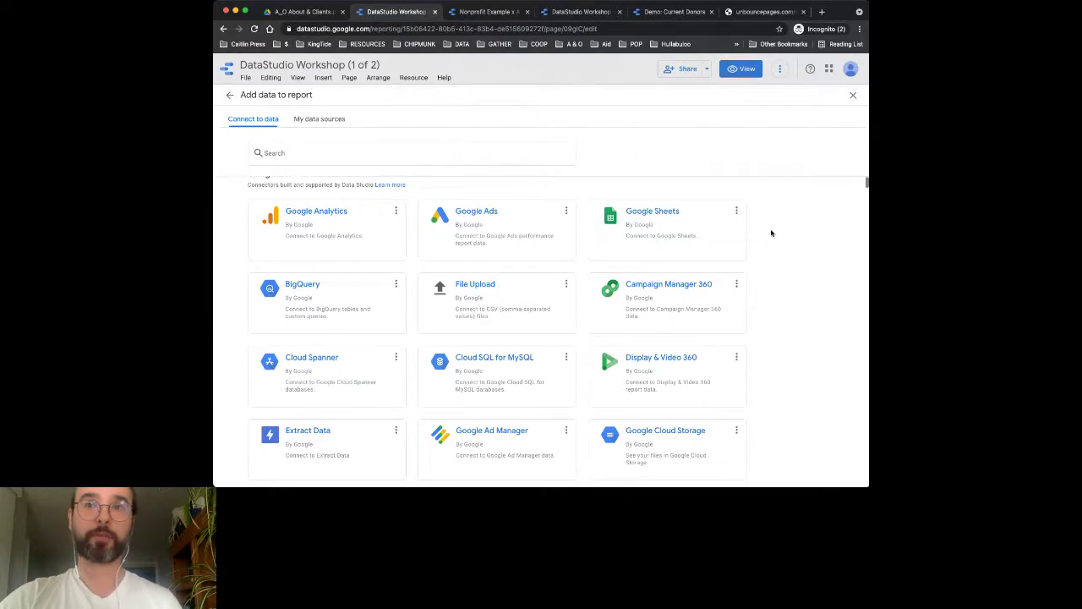
scroll(771, 232, "down", 1)
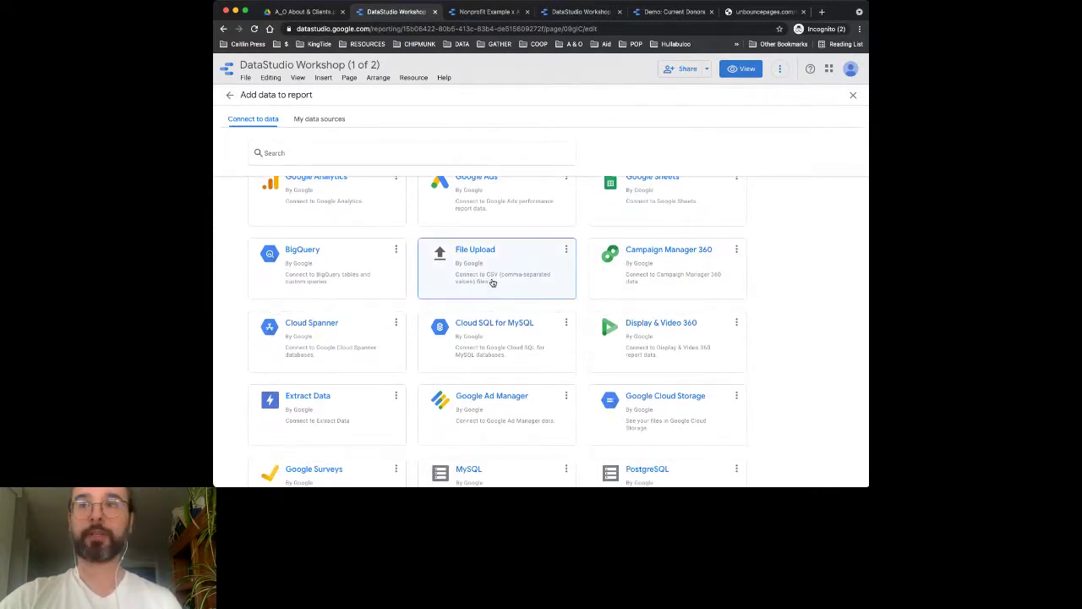
scroll(492, 282, "down", 2)
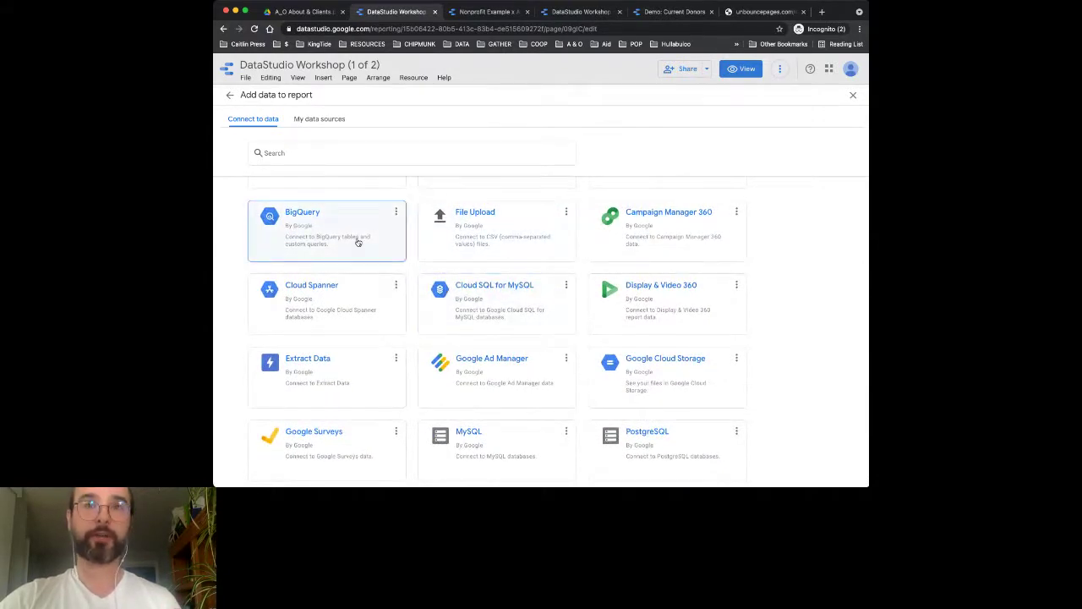
scroll(475, 308, "down", 2)
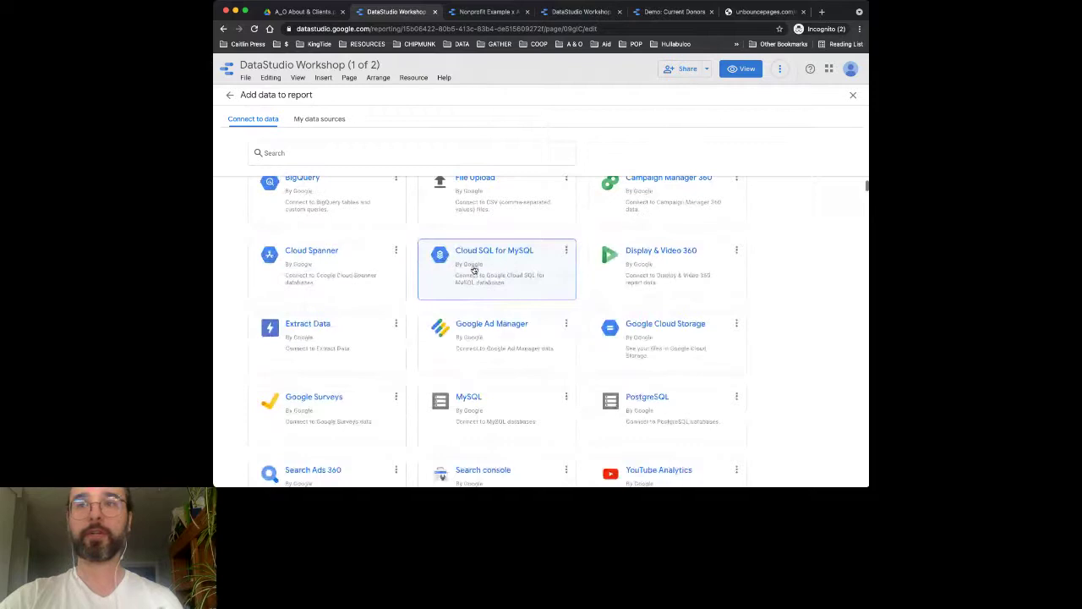
scroll(474, 271, "down", 5)
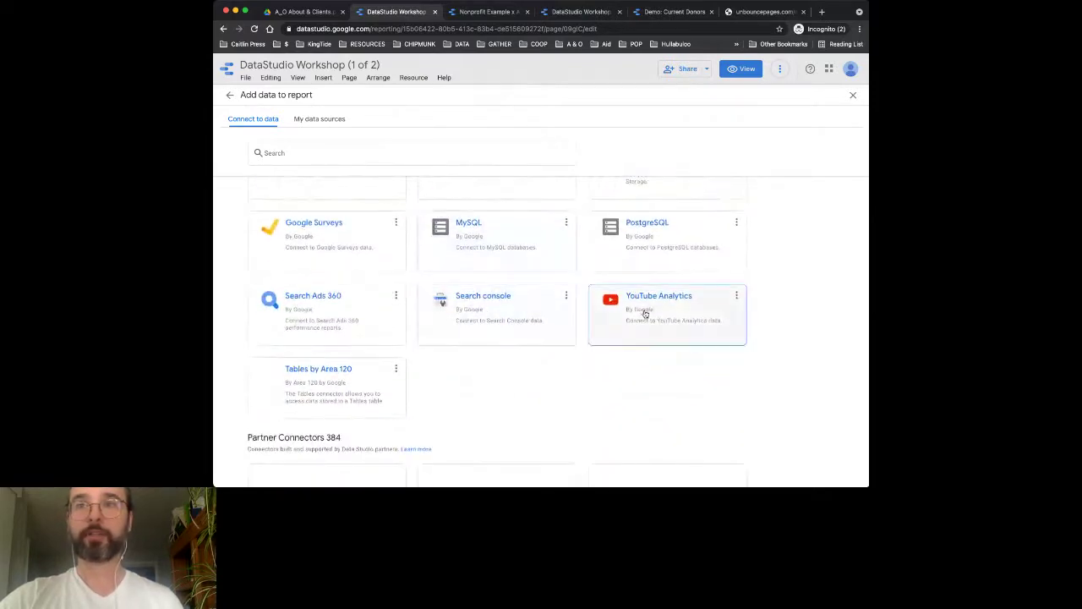
scroll(532, 318, "down", 2)
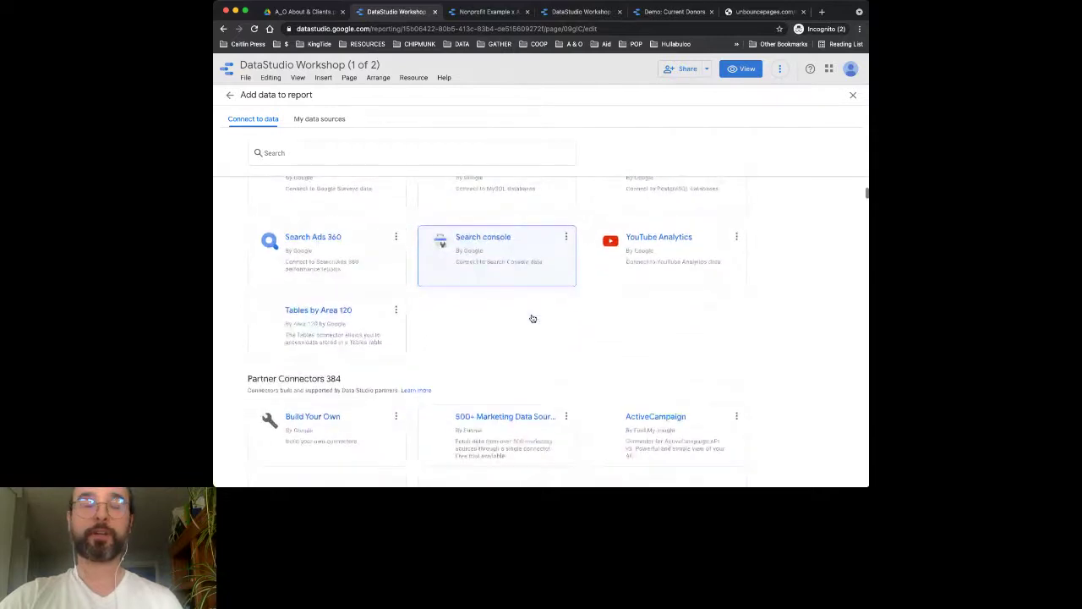
scroll(532, 314, "down", 1)
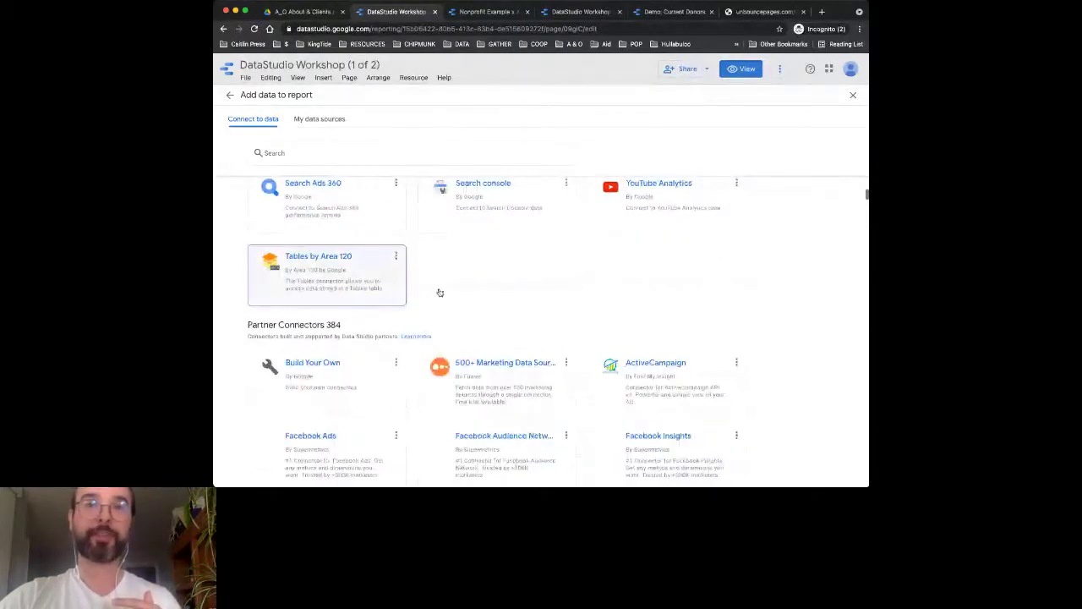
Step: Examine the Partner Connectors heading, the connector search and the first partner connectors, such as Facebook Ads, Klaviyo and MailChimp
scroll(439, 293, "down", 1)
double_click(335, 267)
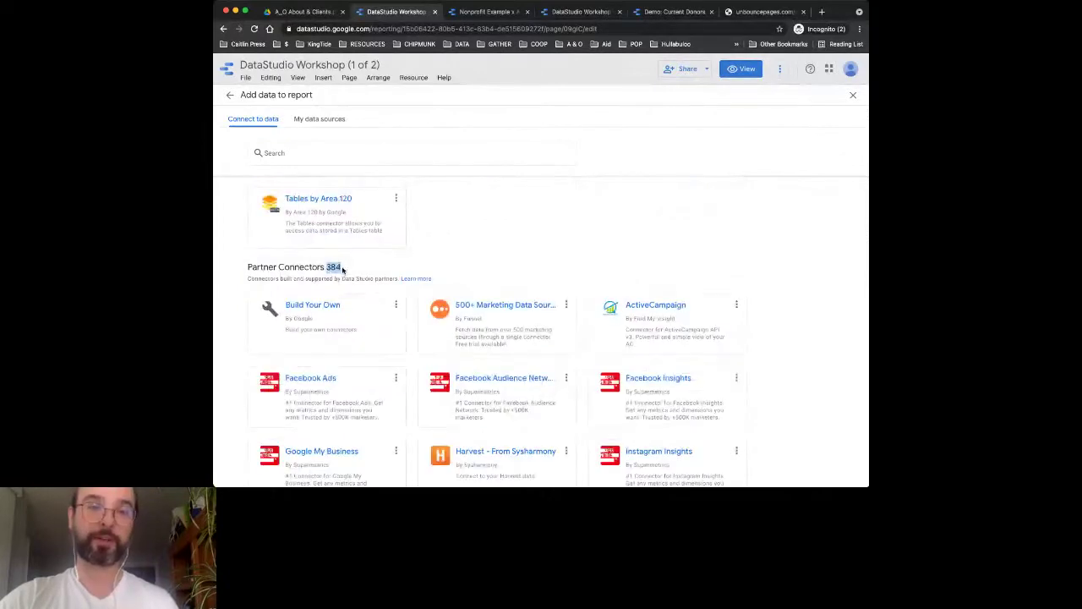
left_click(411, 269)
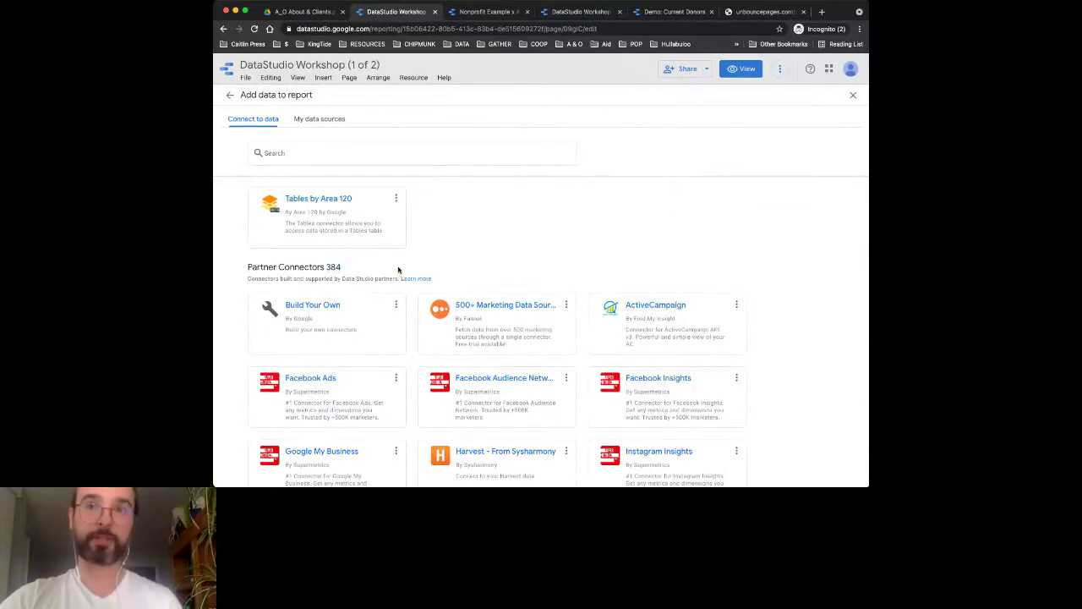
scroll(398, 269, "down", 2)
left_click(270, 152)
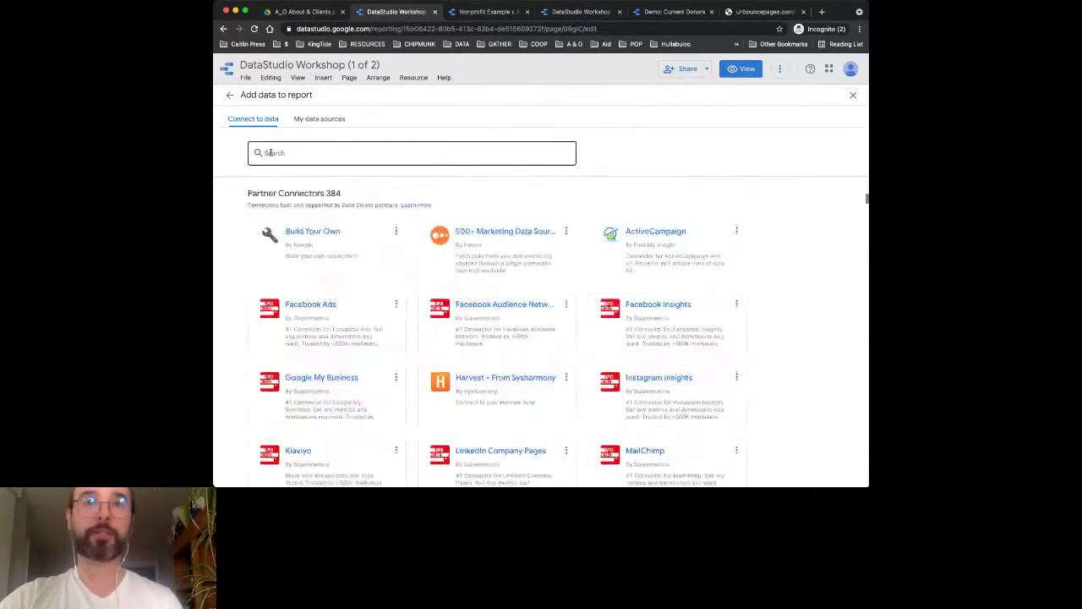
left_click(269, 152)
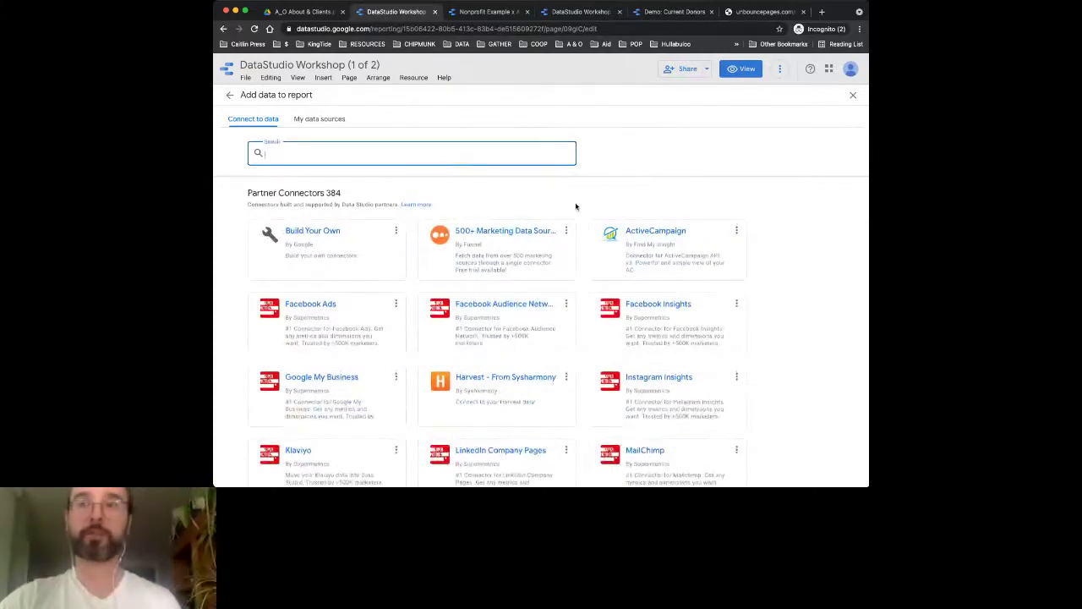
scroll(565, 299, "down", 1)
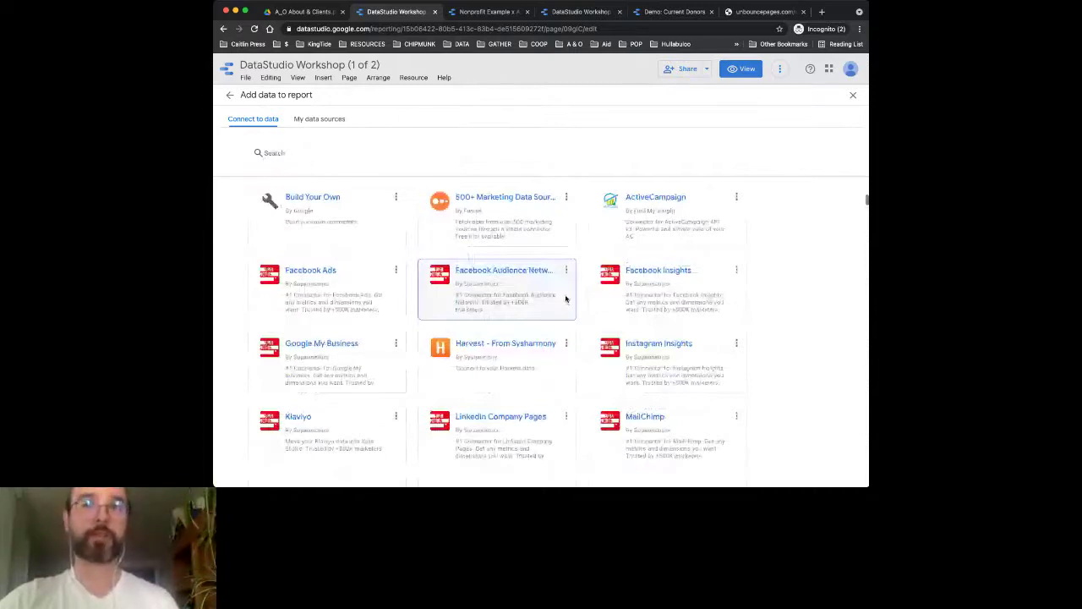
scroll(410, 262, "up", 1)
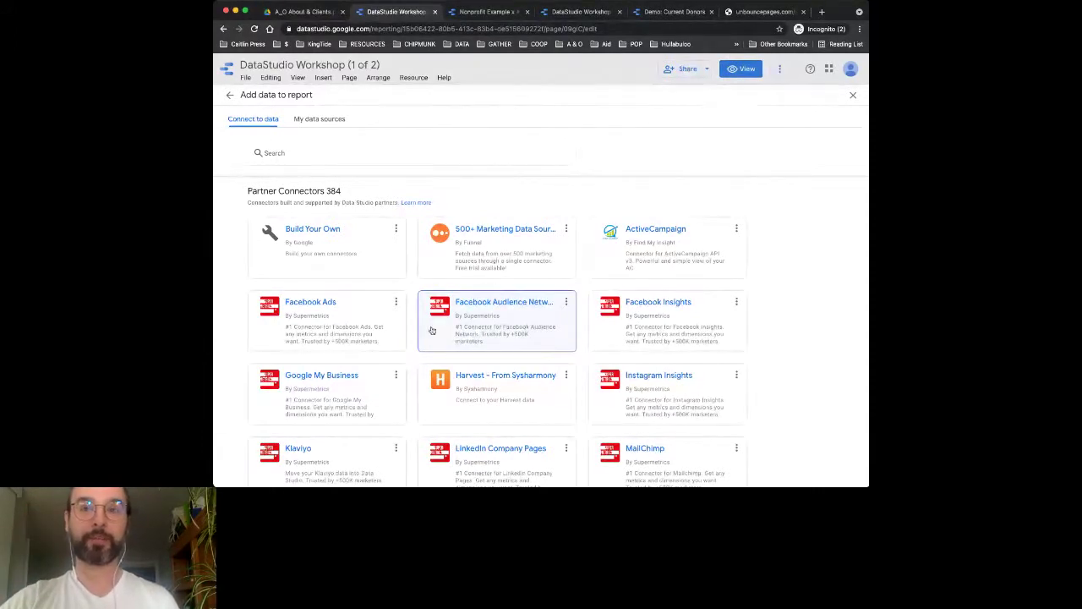
scroll(431, 329, "down", 2)
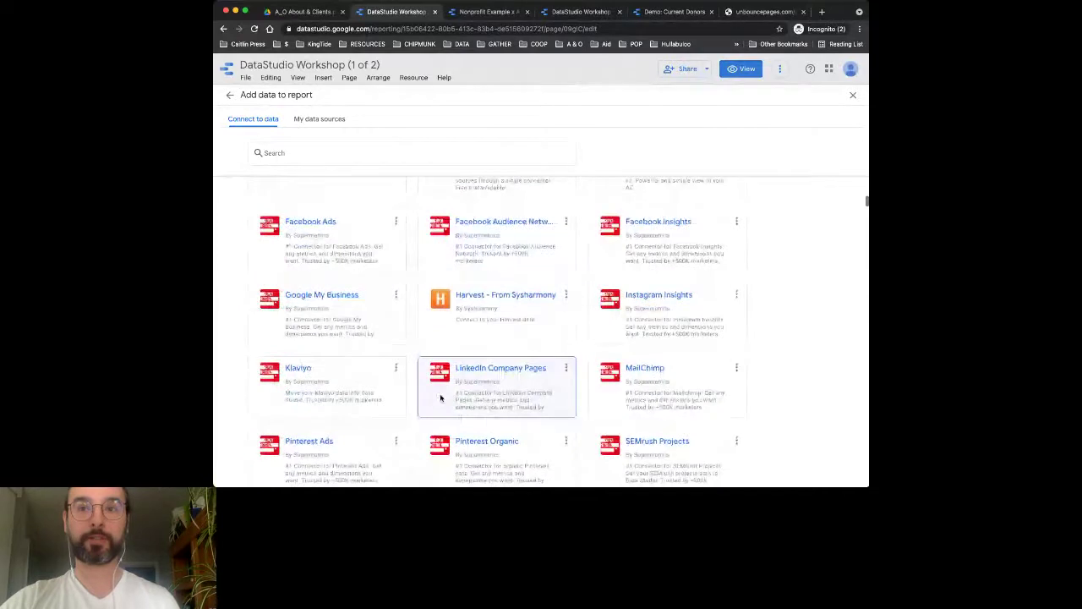
Step: Browse deeper through the partner connectors, past Shopify and Twitter to the ad data, Adobe Analytics and AdRoll connectors
scroll(440, 397, "up", 10)
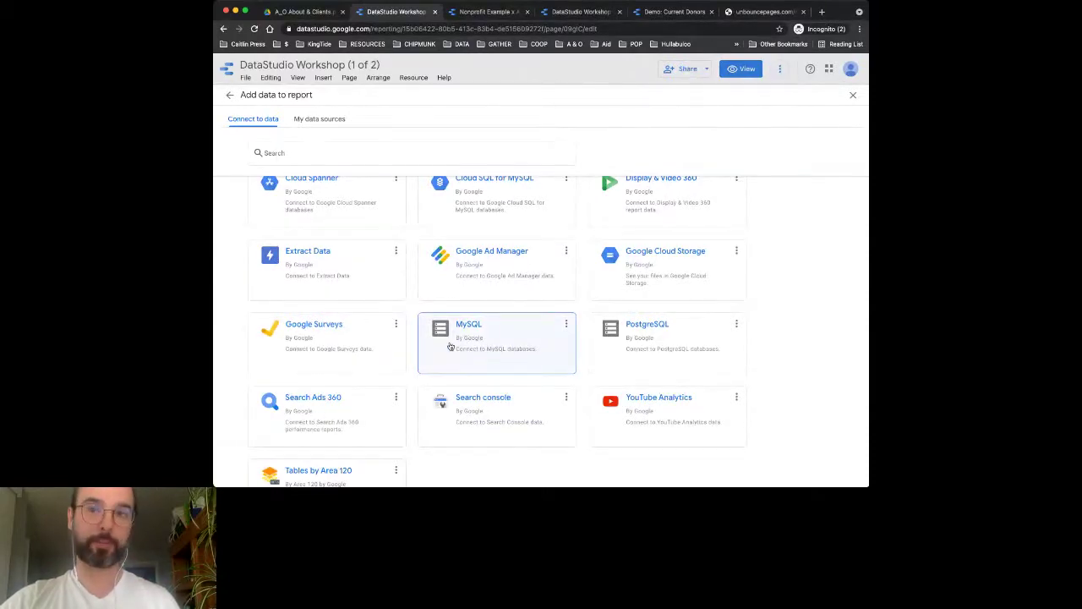
scroll(448, 346, "down", 5)
scroll(449, 347, "down", 2)
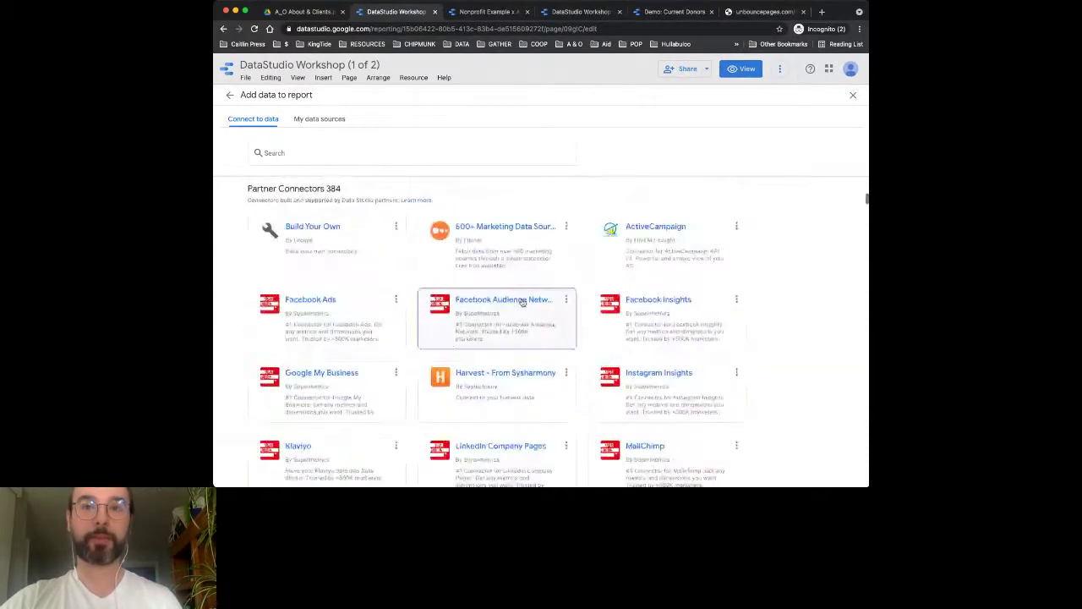
scroll(476, 364, "down", 2)
scroll(471, 366, "down", 2)
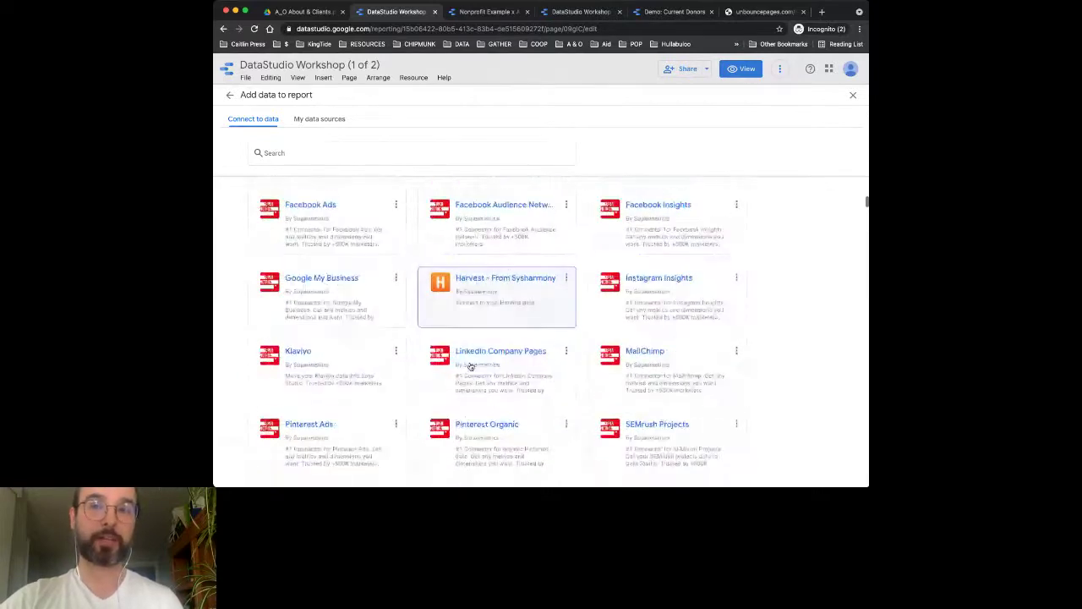
scroll(470, 365, "down", 3)
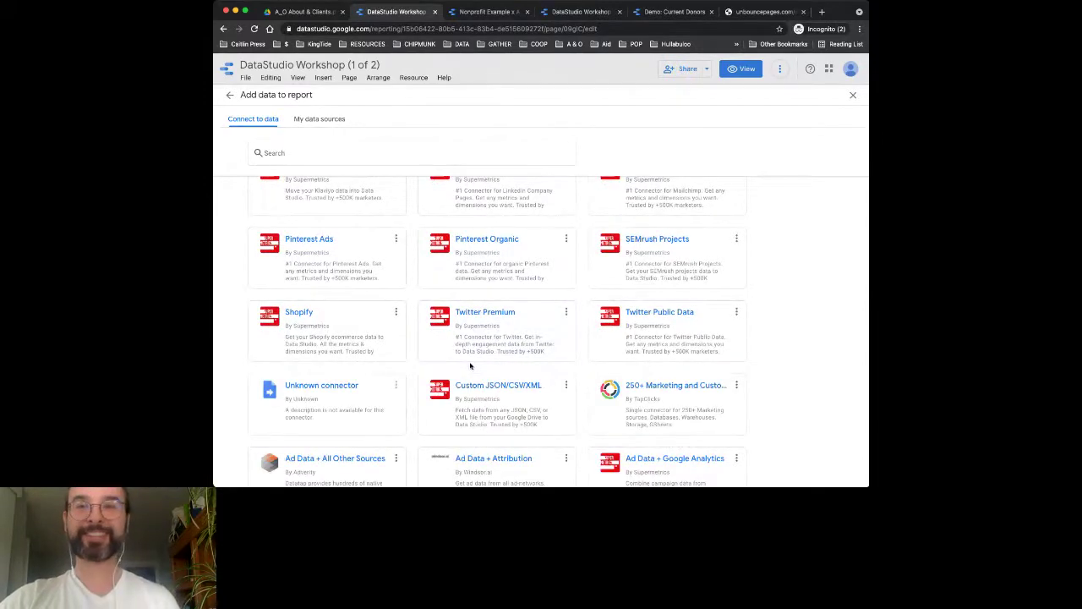
scroll(470, 366, "down", 2)
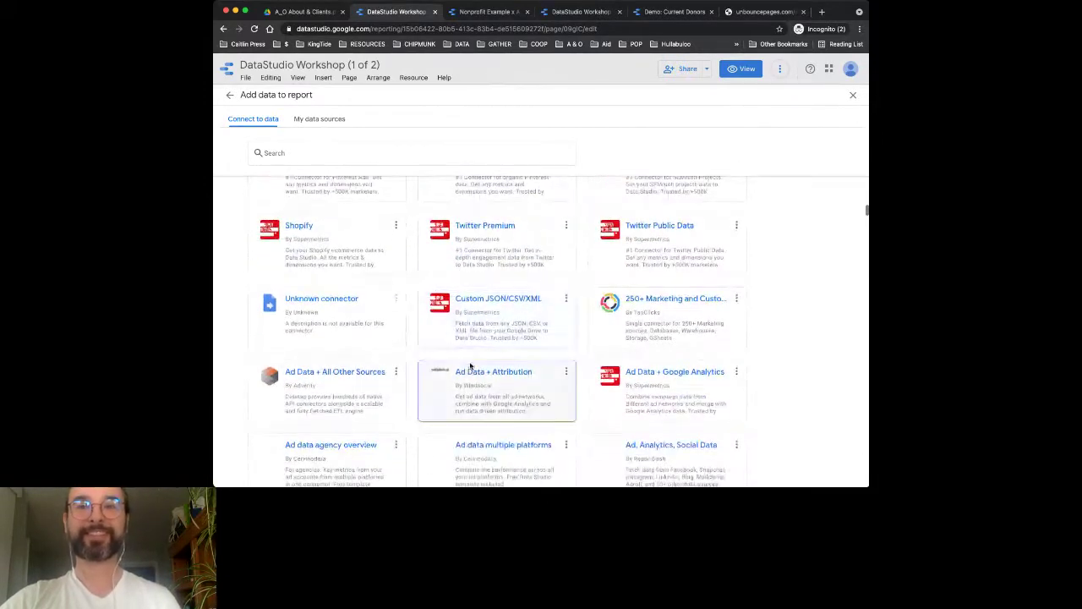
scroll(471, 365, "down", 1)
scroll(471, 365, "down", 1)
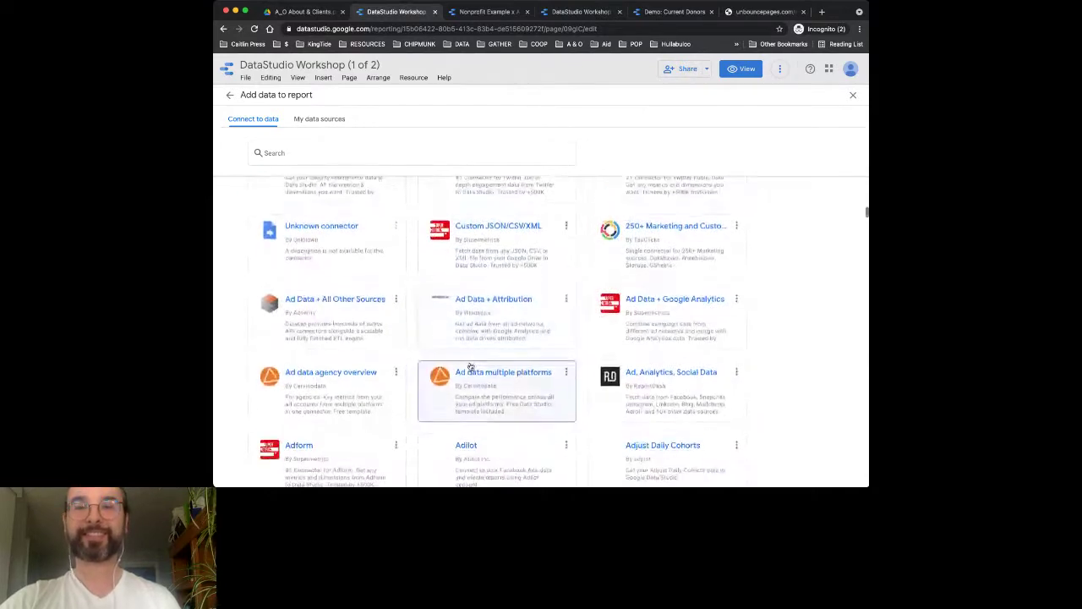
scroll(470, 366, "down", 2)
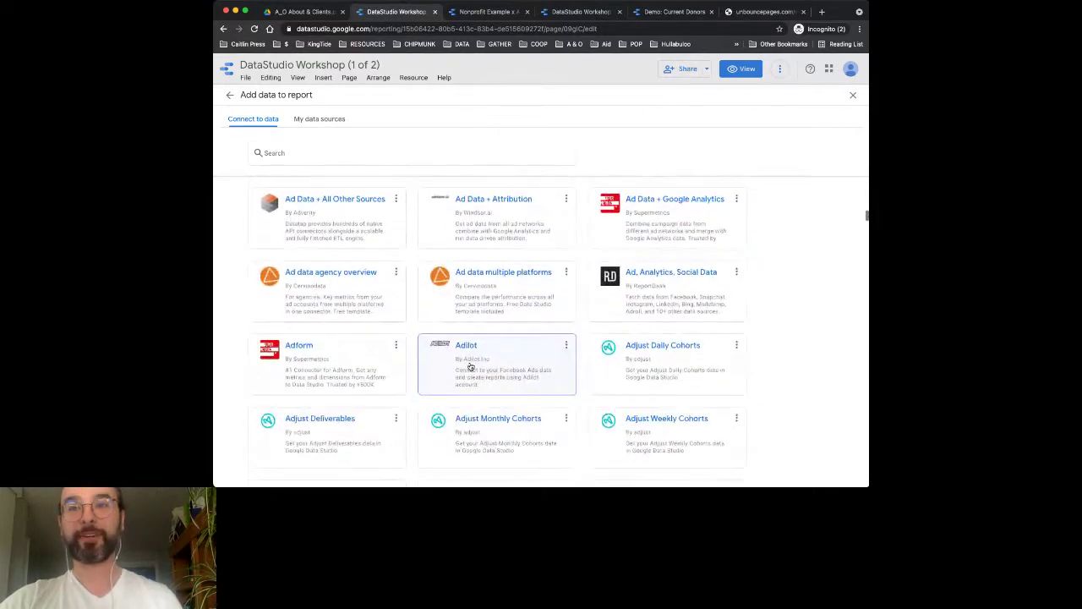
scroll(471, 366, "down", 1)
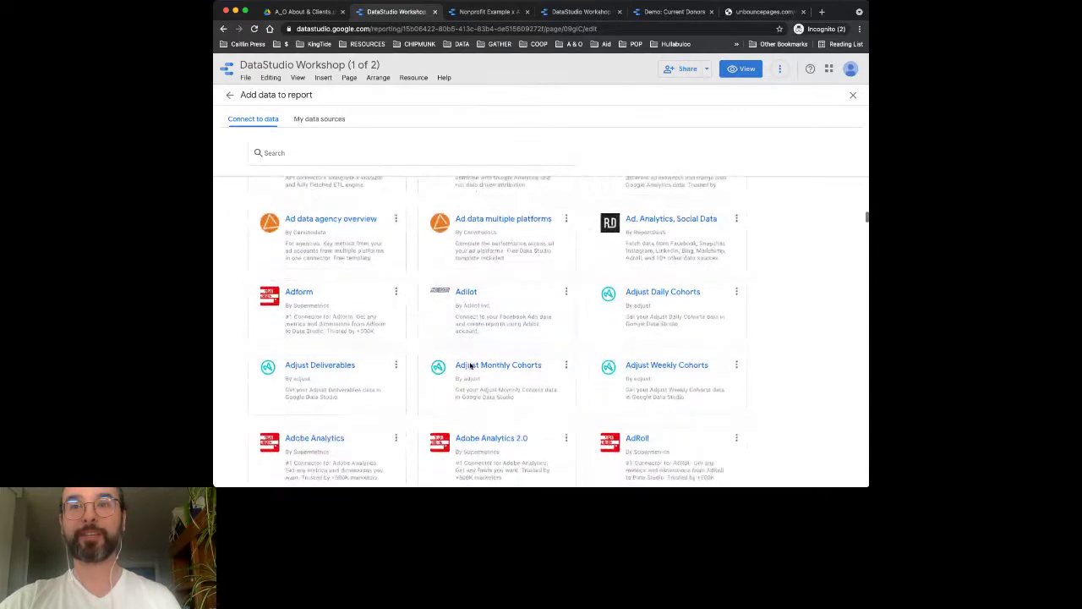
scroll(471, 365, "down", 2)
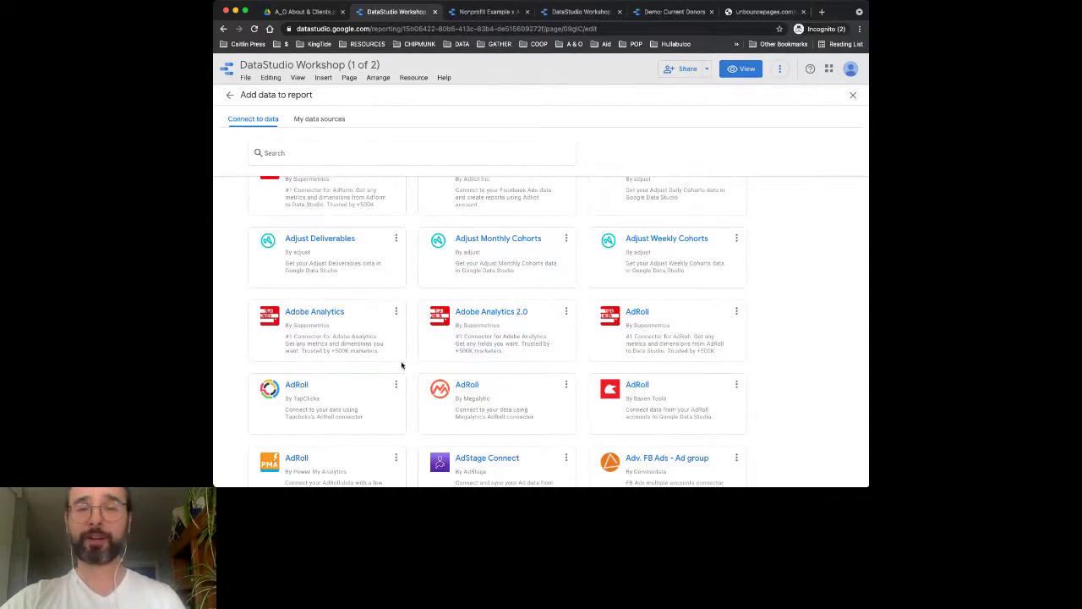
scroll(405, 372, "down", 1)
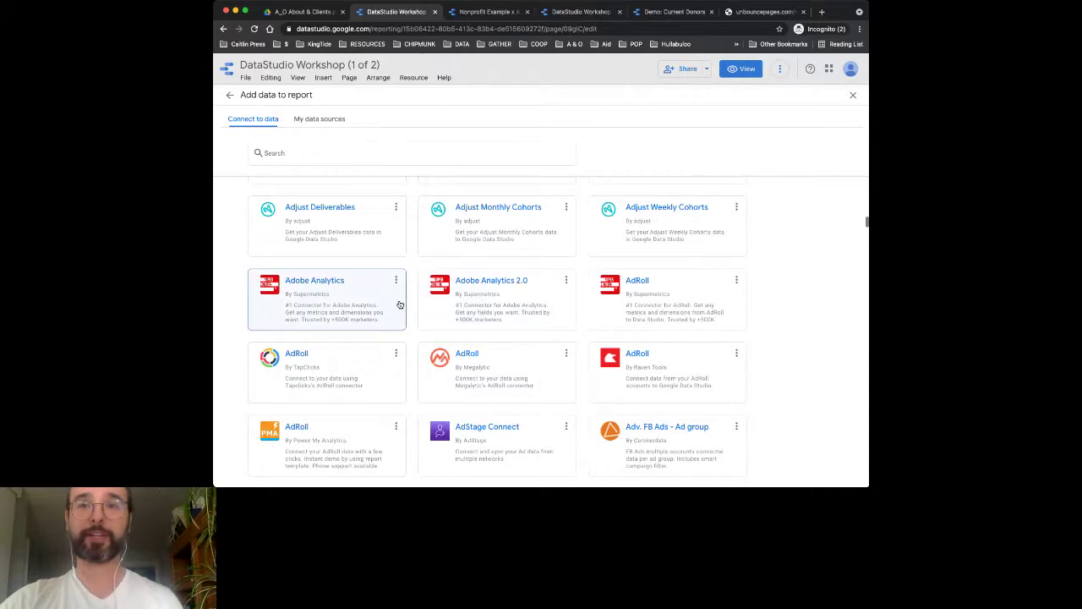
scroll(413, 302, "down", 1)
scroll(413, 306, "down", 1)
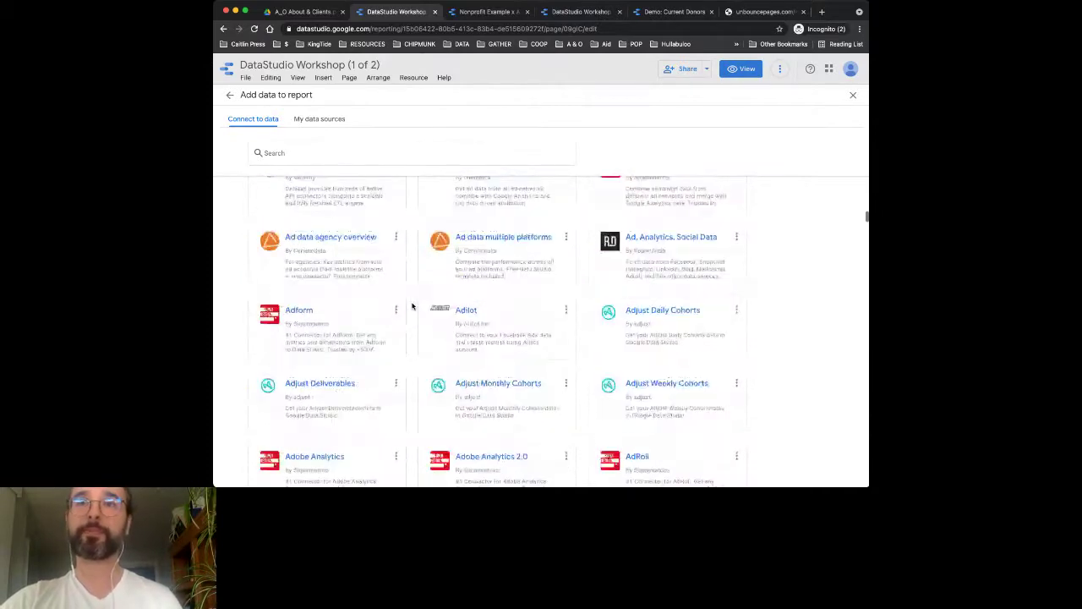
Step: Open the Google Analytics connector, show the properties of the Alinker account, and cancel back to the connector list
scroll(413, 306, "up", 3)
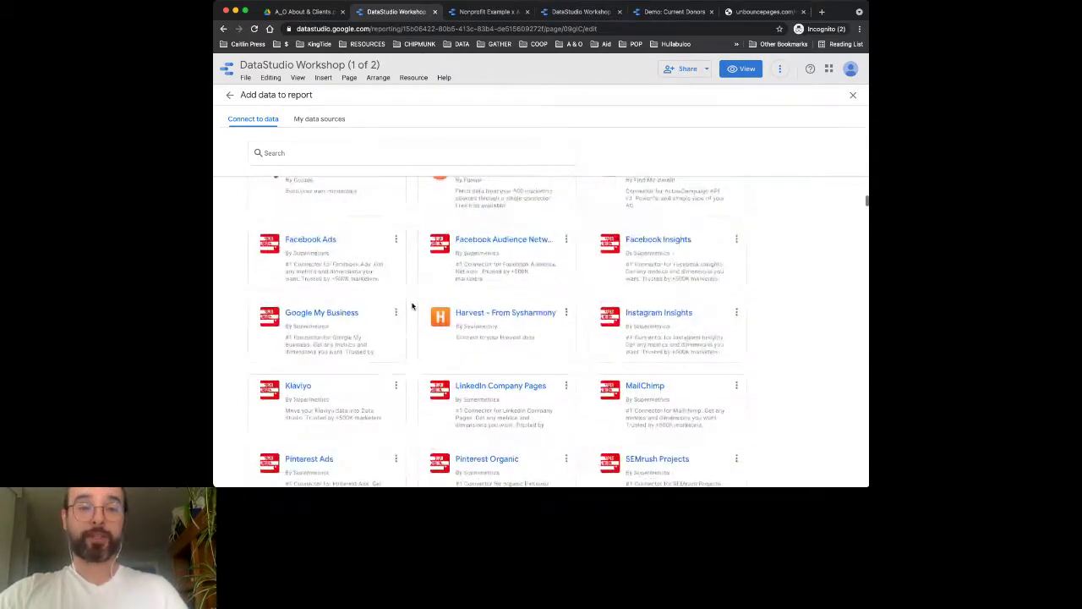
scroll(413, 306, "up", 6)
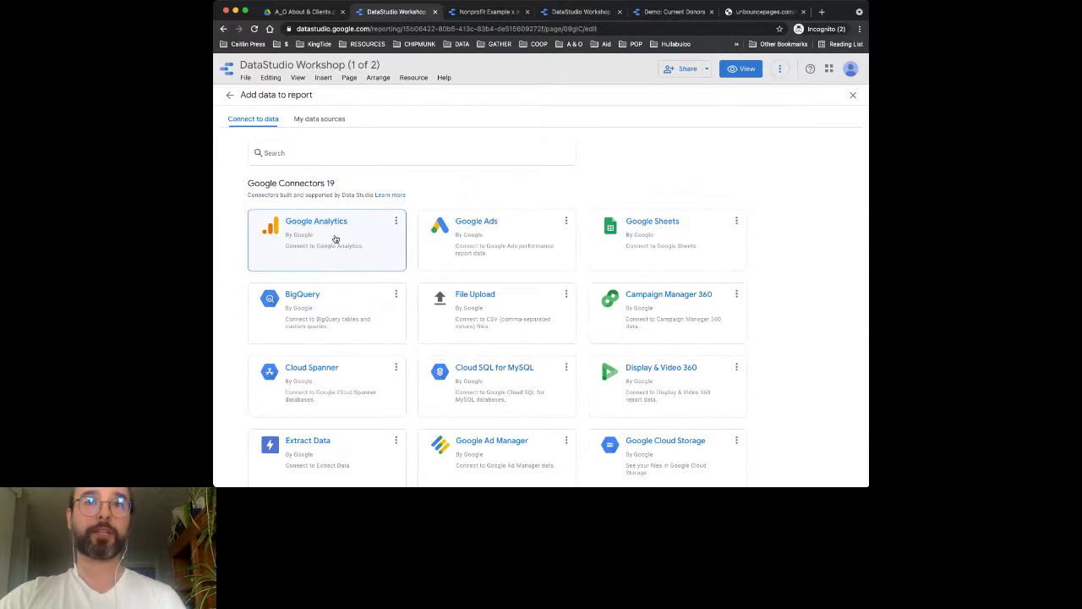
left_click(335, 239)
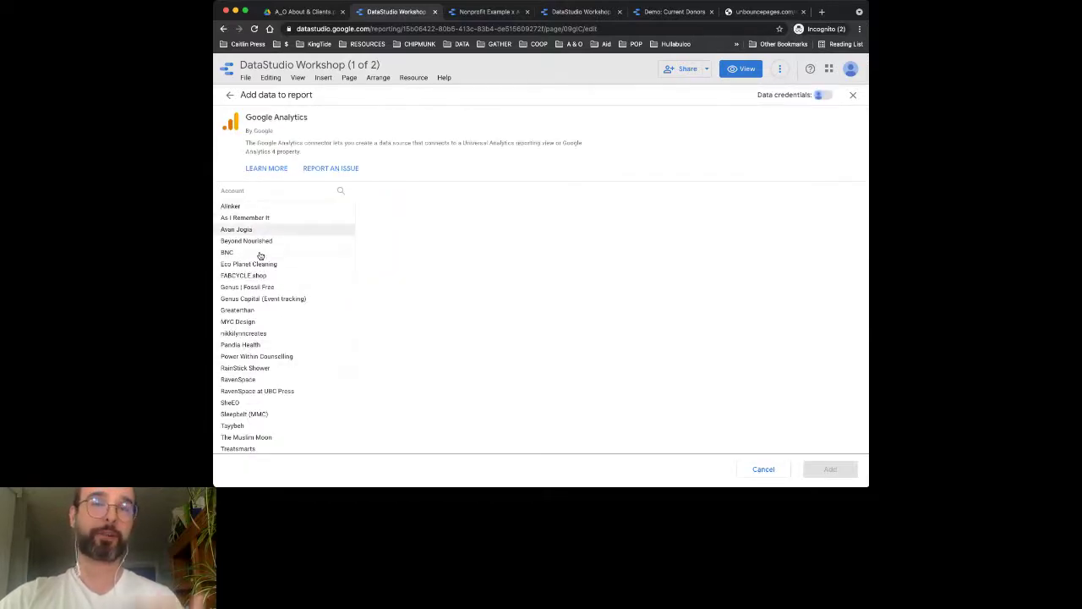
left_click(273, 208)
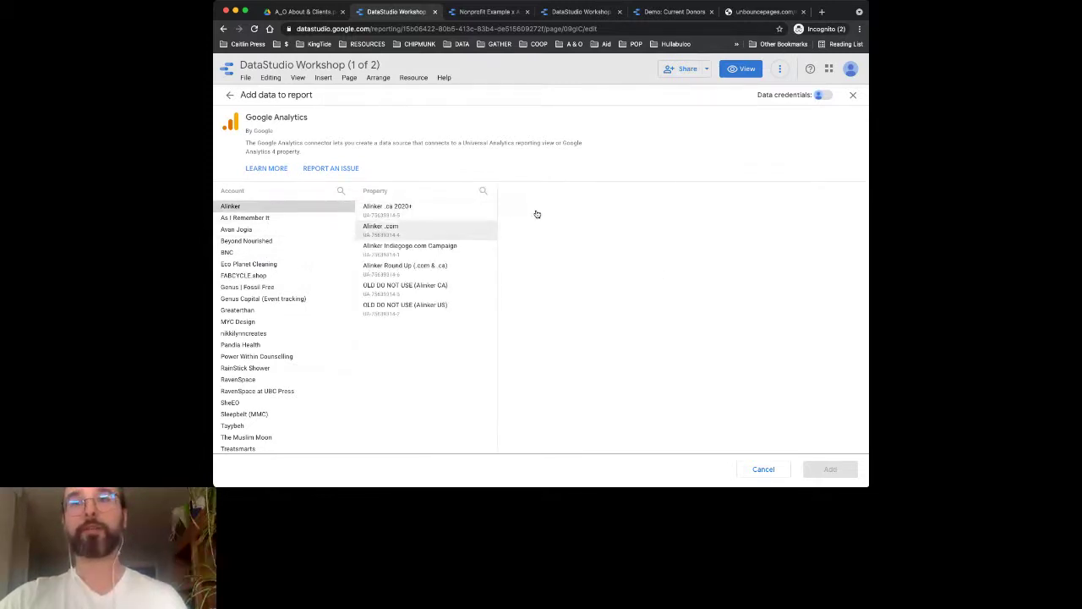
left_click(764, 470)
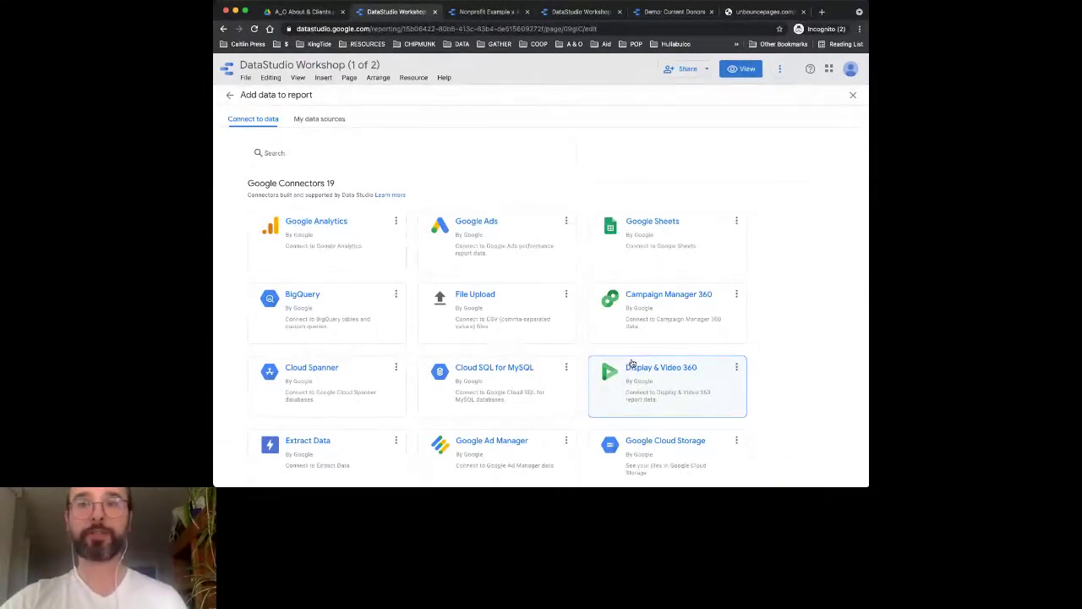
Step: Look over the partner connectors once more, and close the data source list to return to the website report page
scroll(631, 364, "down", 5)
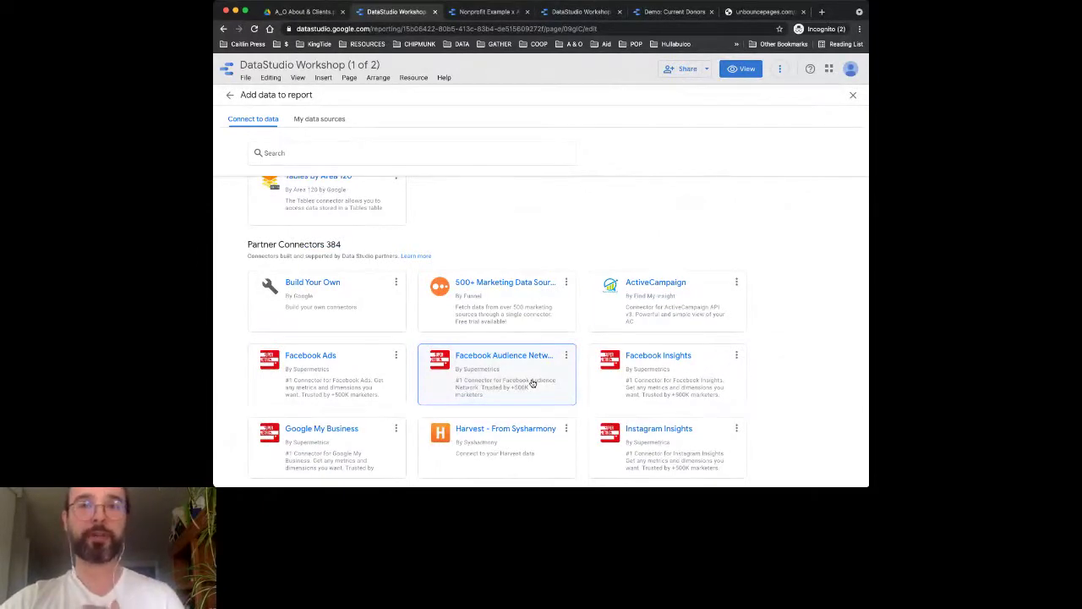
scroll(533, 383, "down", 1)
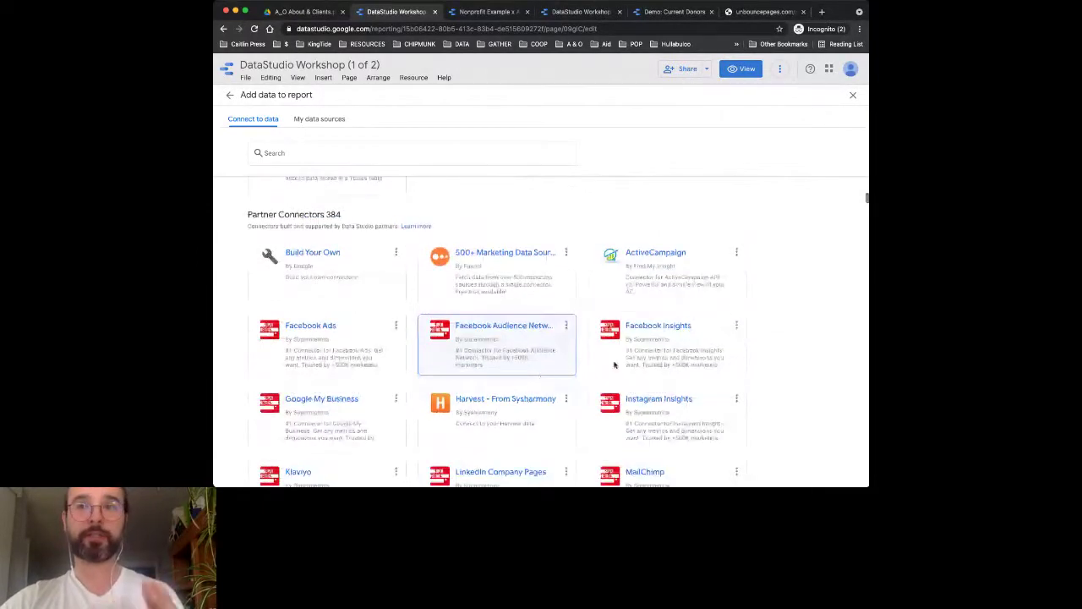
left_click(620, 266)
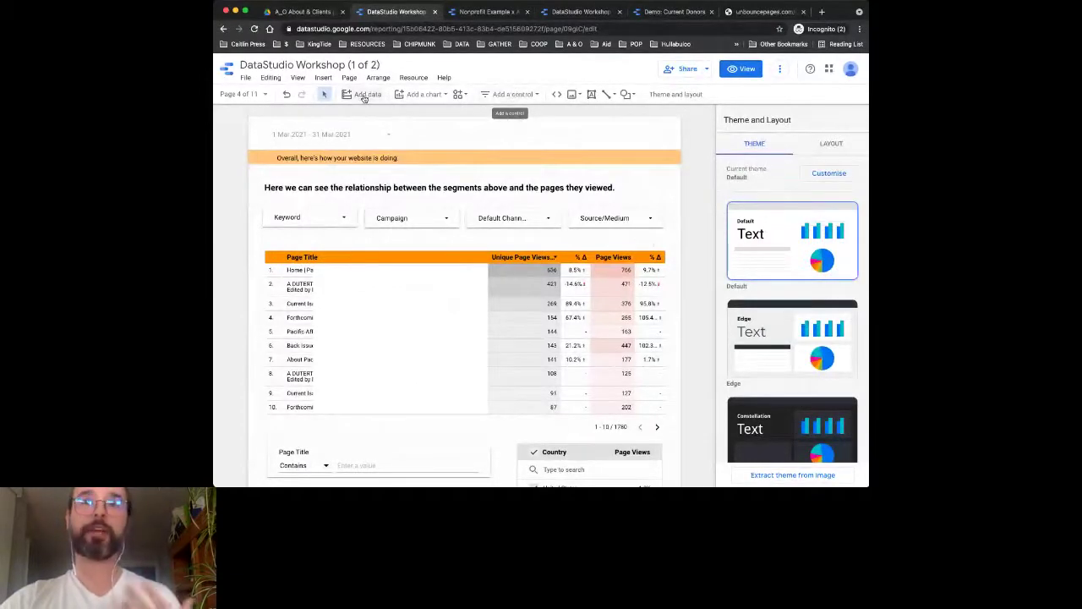
Step: Show the report's layout settings and the available canvas sizes, keeping US letter (4:3) – Portrait
right_click(532, 132)
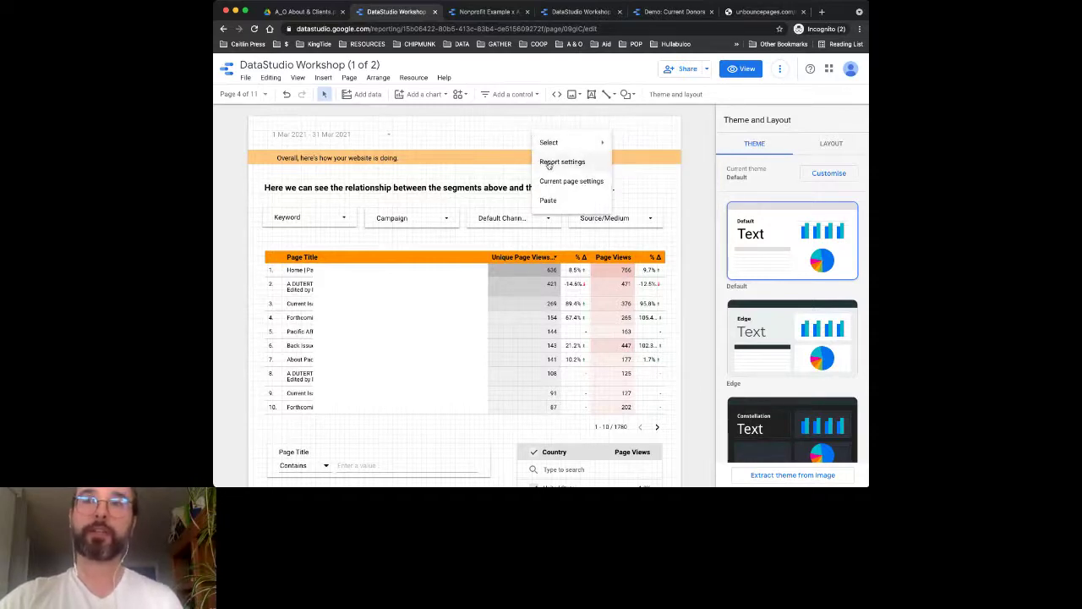
left_click(506, 140)
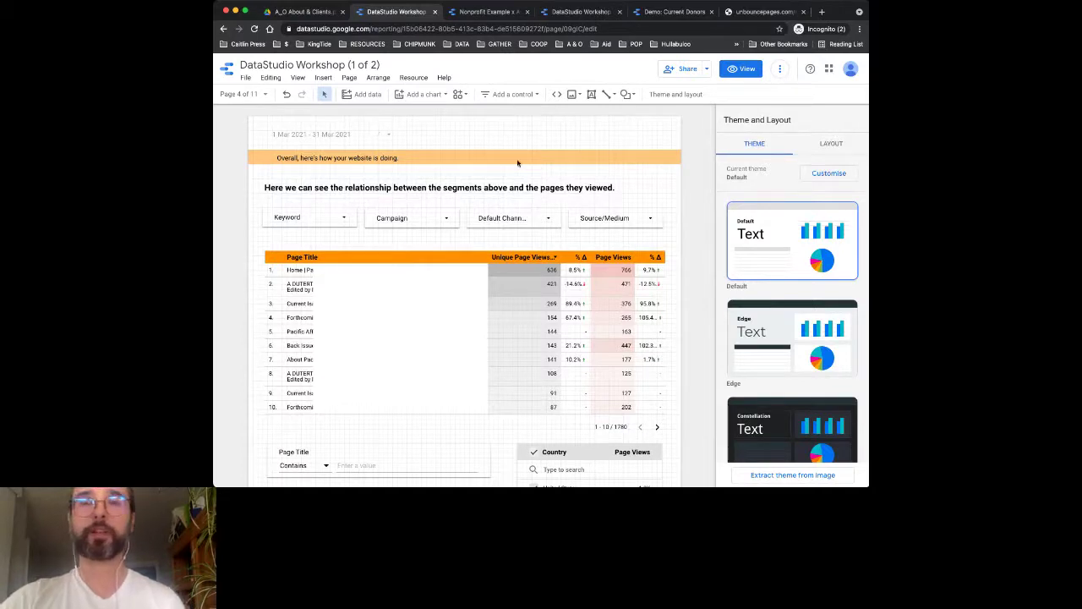
left_click(824, 145)
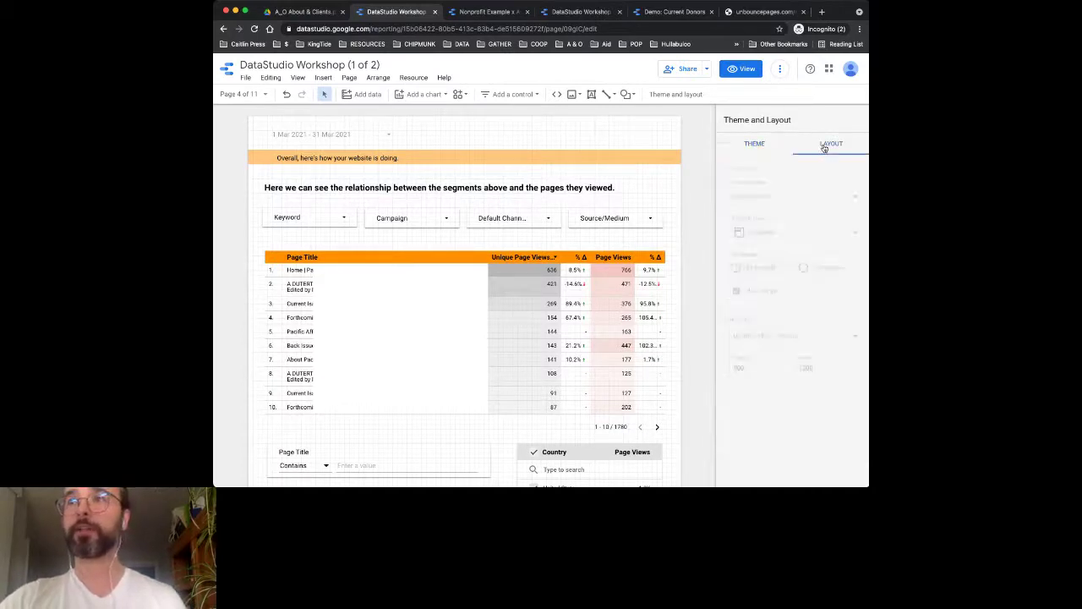
scroll(786, 247, "down", 1)
scroll(786, 245, "down", 3)
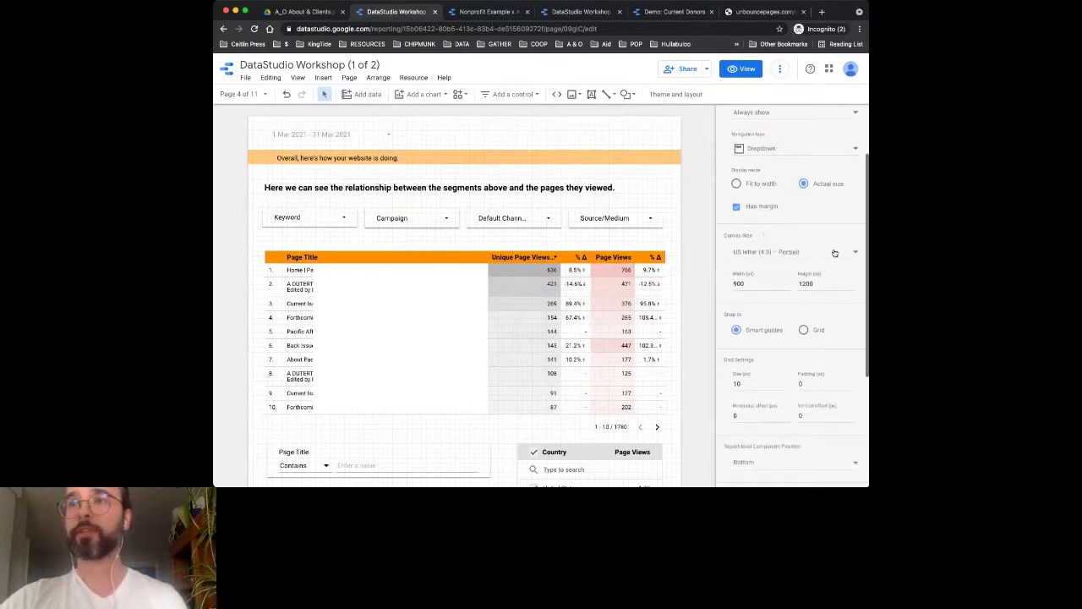
left_click(852, 253)
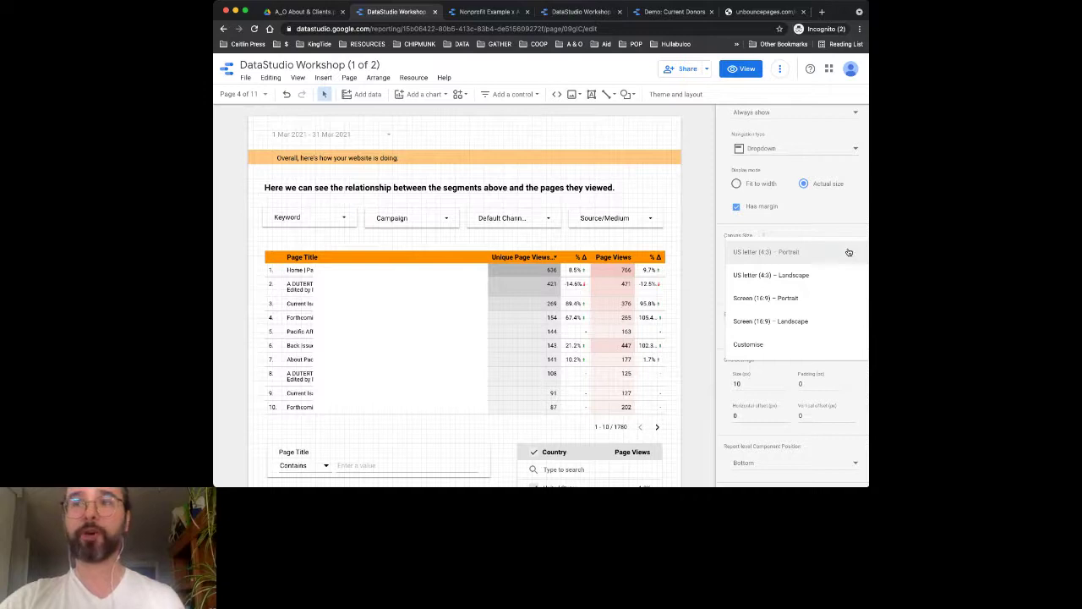
left_click(830, 229)
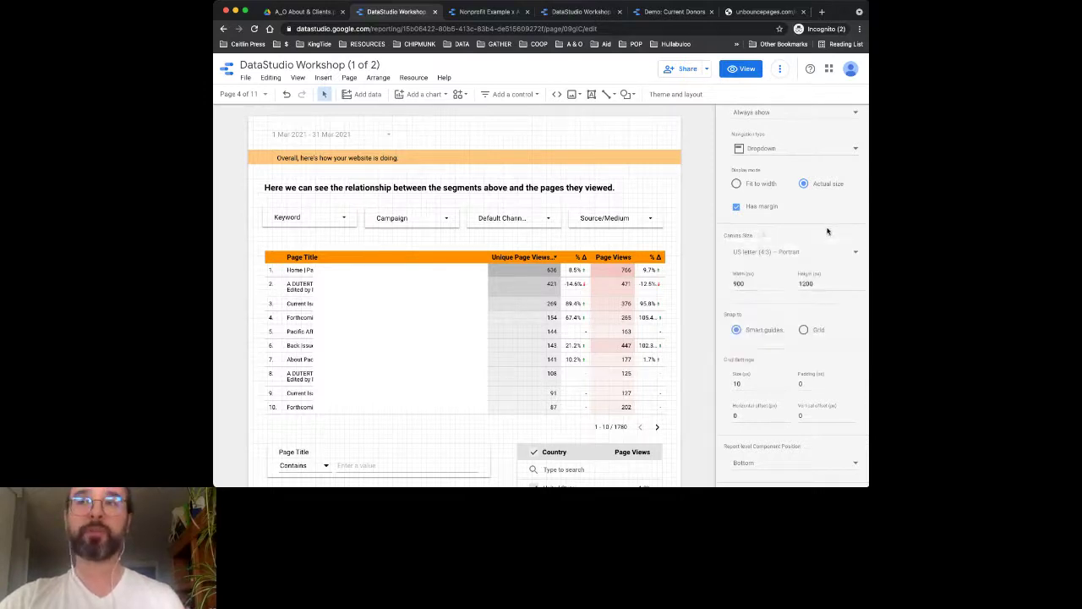
Step: Examine the canvas width and height, the snapping choice and the grid settings in the report layout
scroll(827, 230, "down", 1)
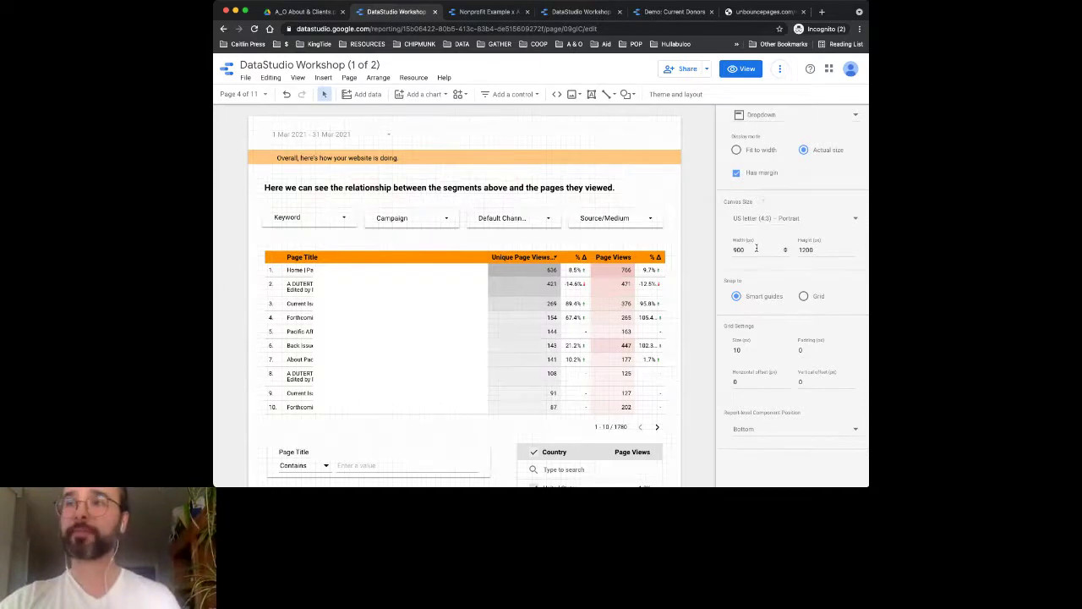
scroll(756, 248, "down", 1)
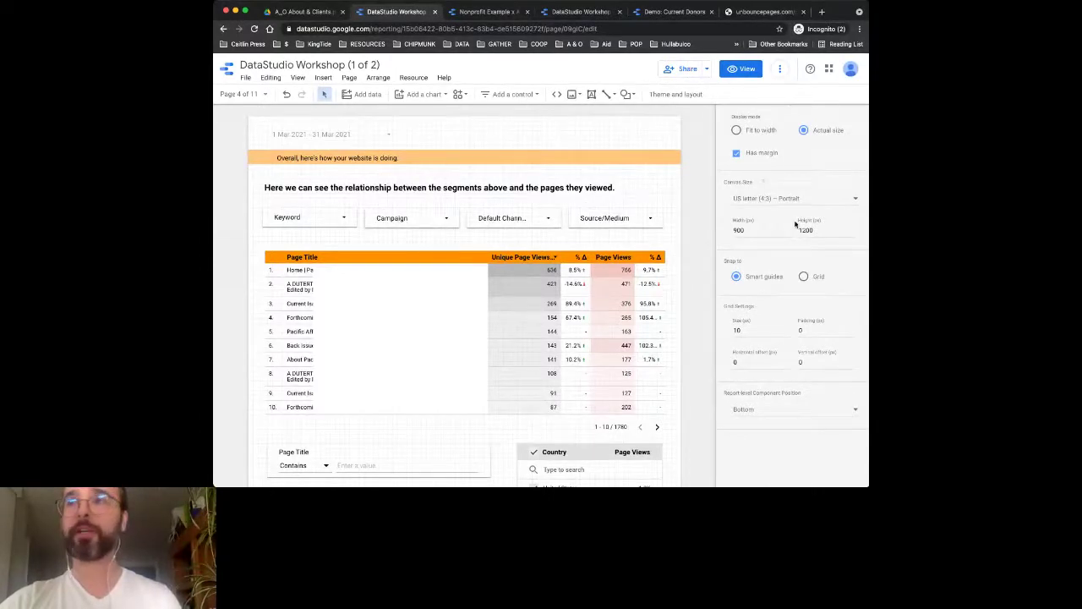
scroll(786, 220, "up", 3)
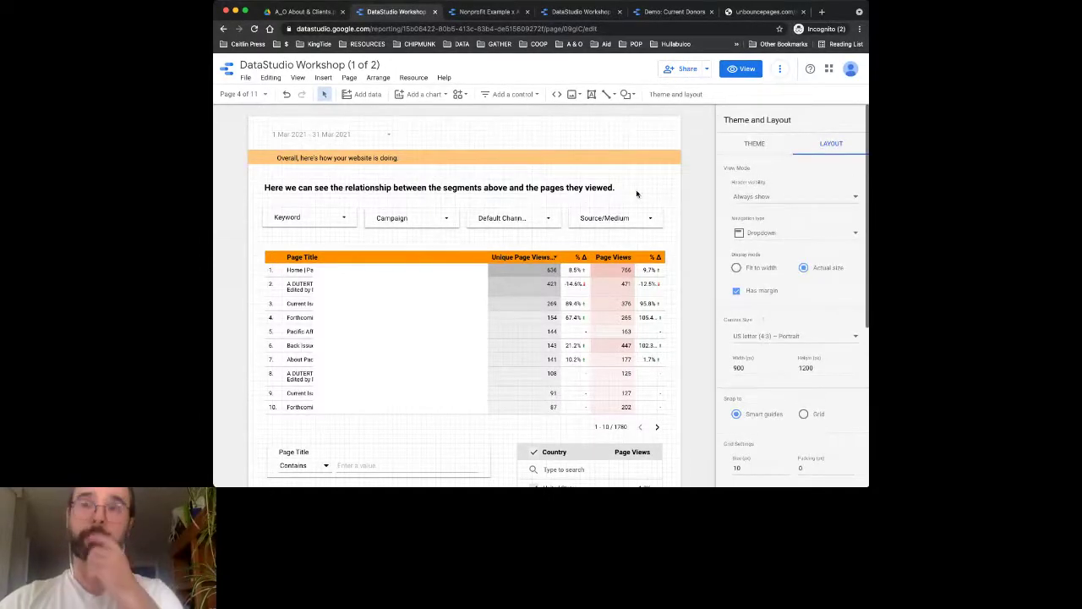
Step: Show the report settings, including the data source, Google Analytics Tracking ID field and report filter, leaving the ID empty
right_click(554, 138)
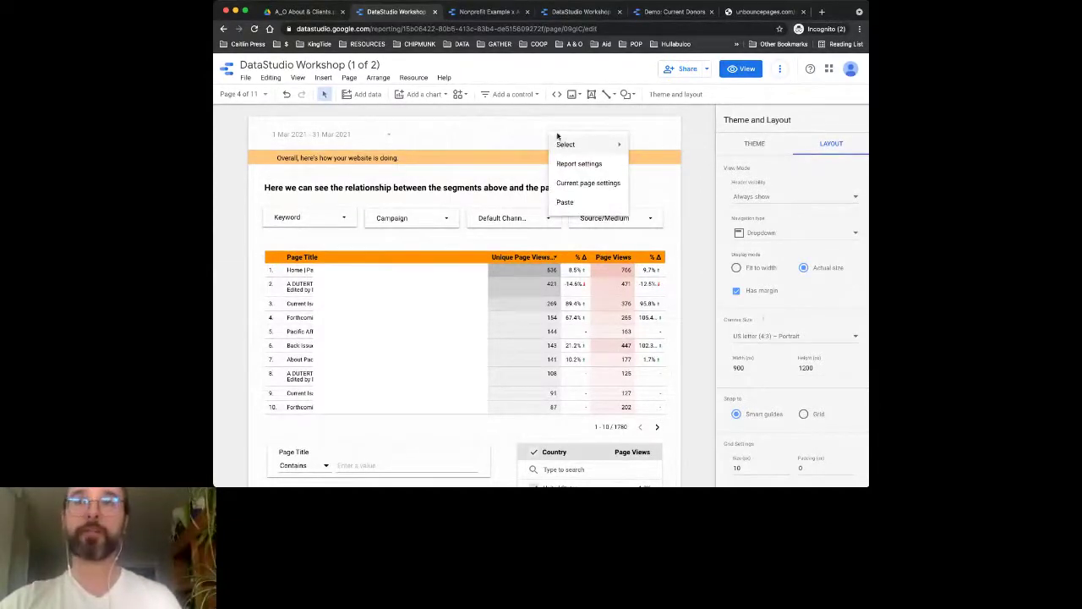
left_click(583, 166)
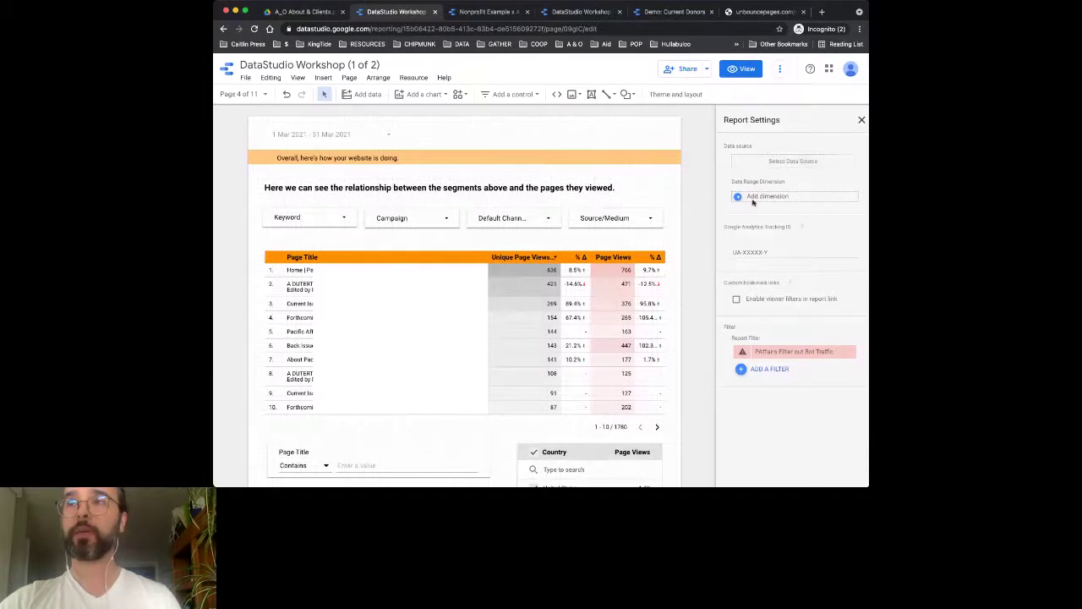
left_click(754, 252)
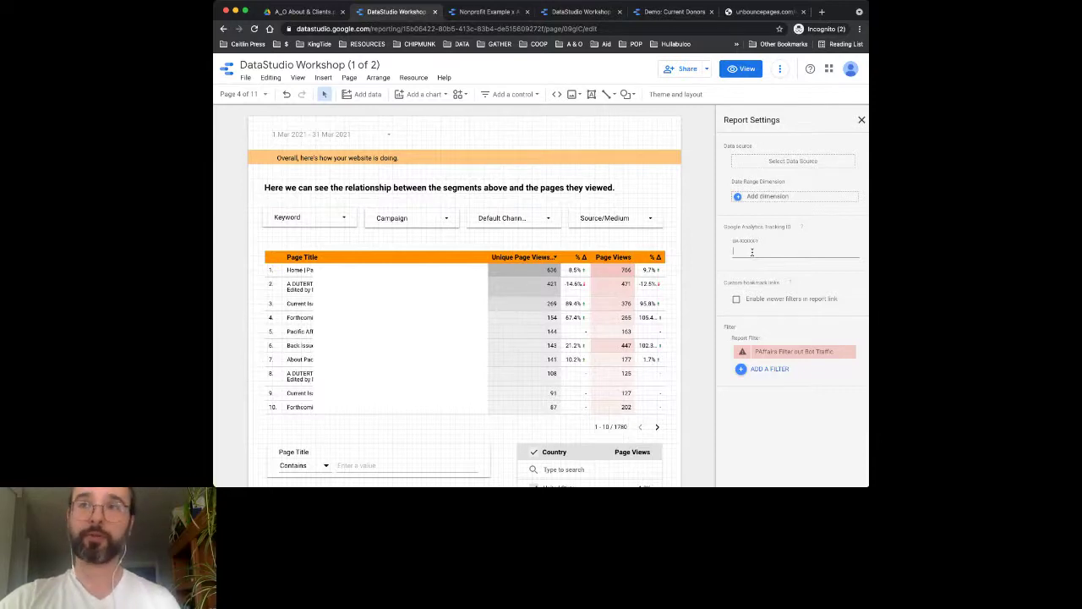
left_click(626, 132)
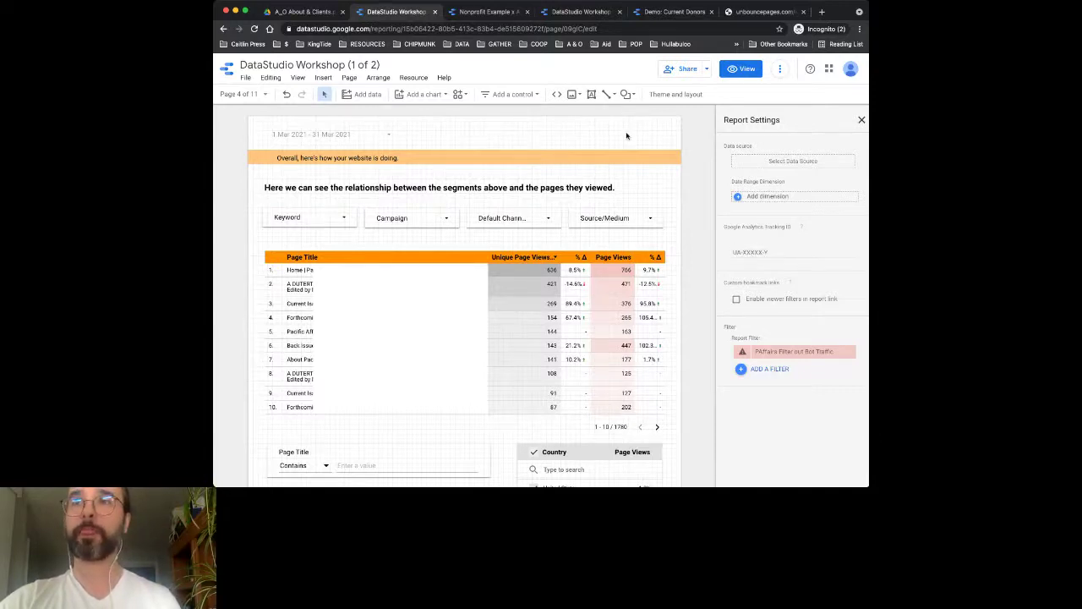
Step: Show the current page settings with the page's data source, default date range and filters
right_click(626, 133)
left_click(649, 185)
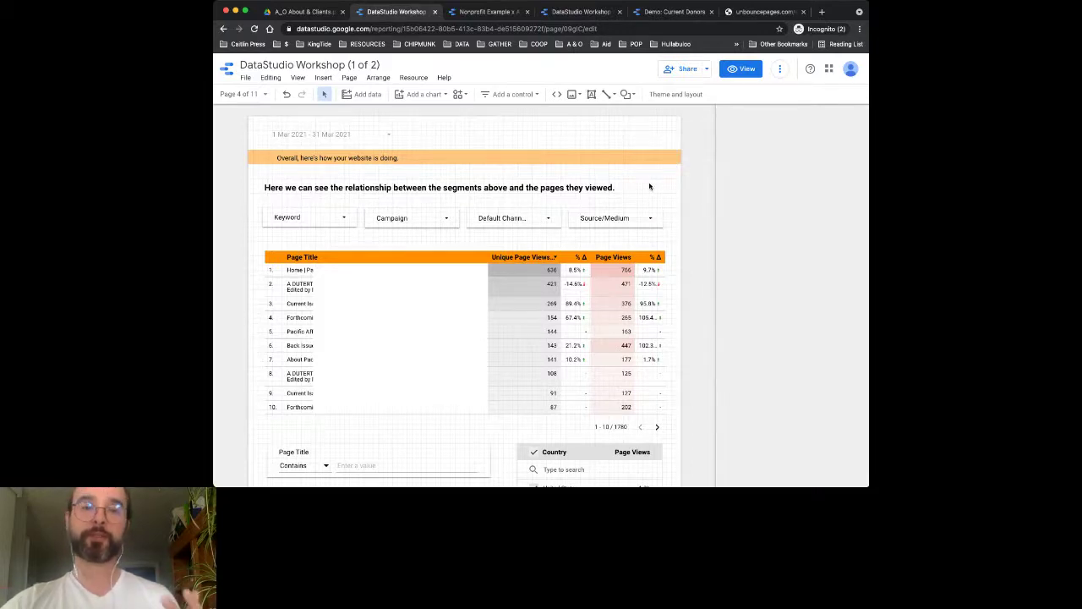
right_click(632, 141)
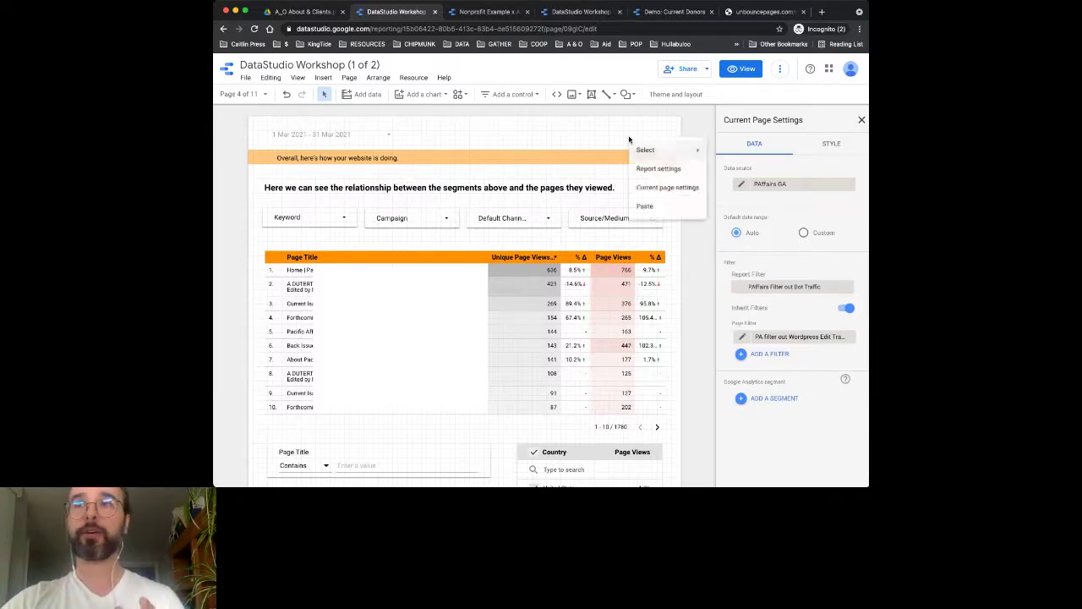
left_click(648, 189)
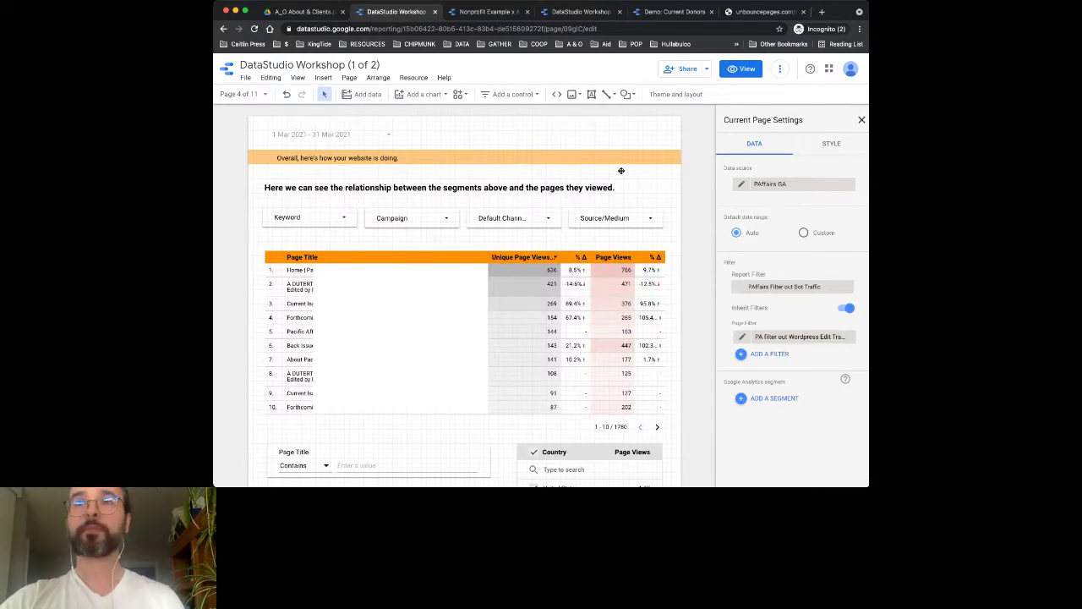
Step: Switch the report to view mode and examine the Final View: Website page from its scorecards and chart down to the page table
left_click(744, 70)
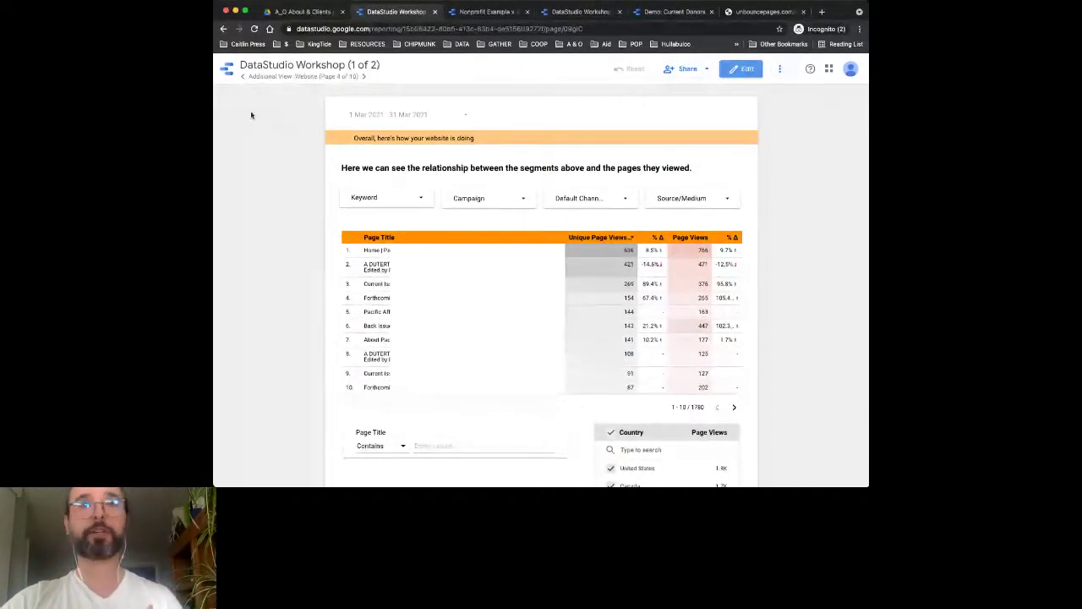
left_click(362, 78)
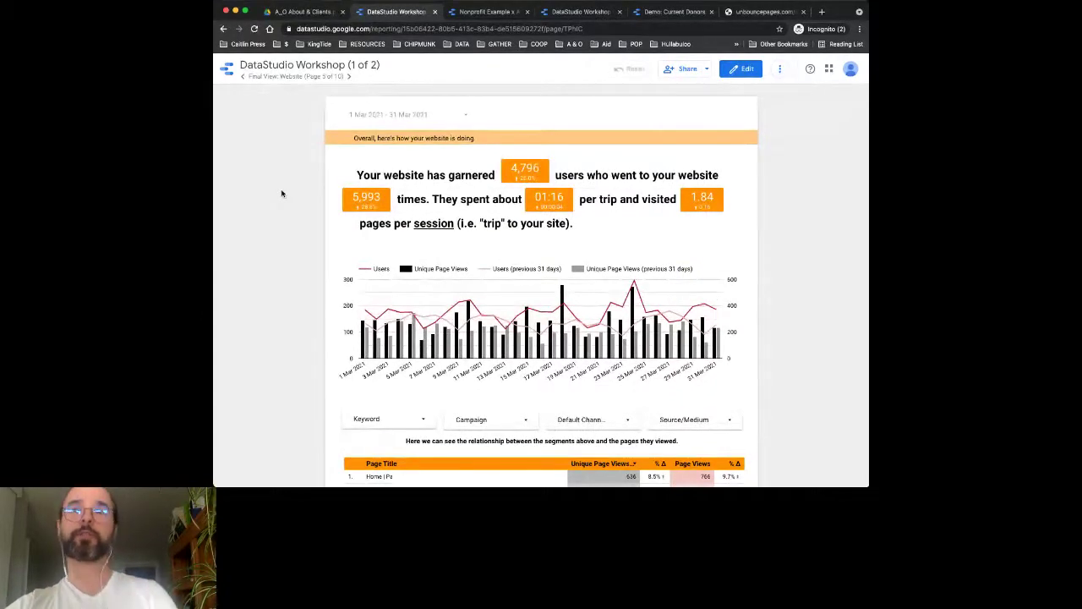
scroll(290, 193, "down", 2)
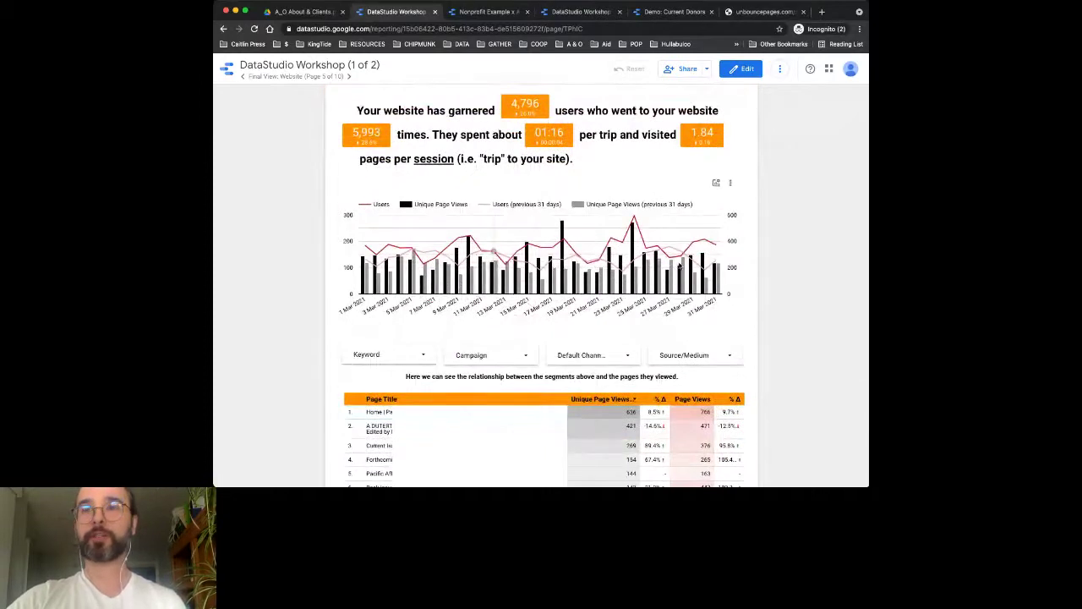
scroll(747, 243, "down", 1)
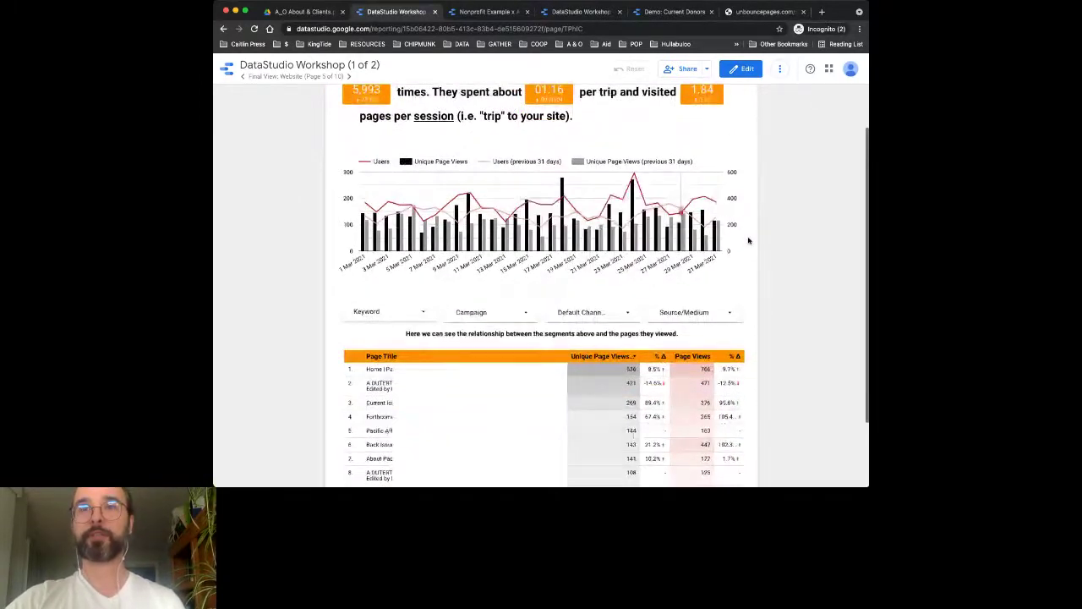
scroll(748, 241, "down", 2)
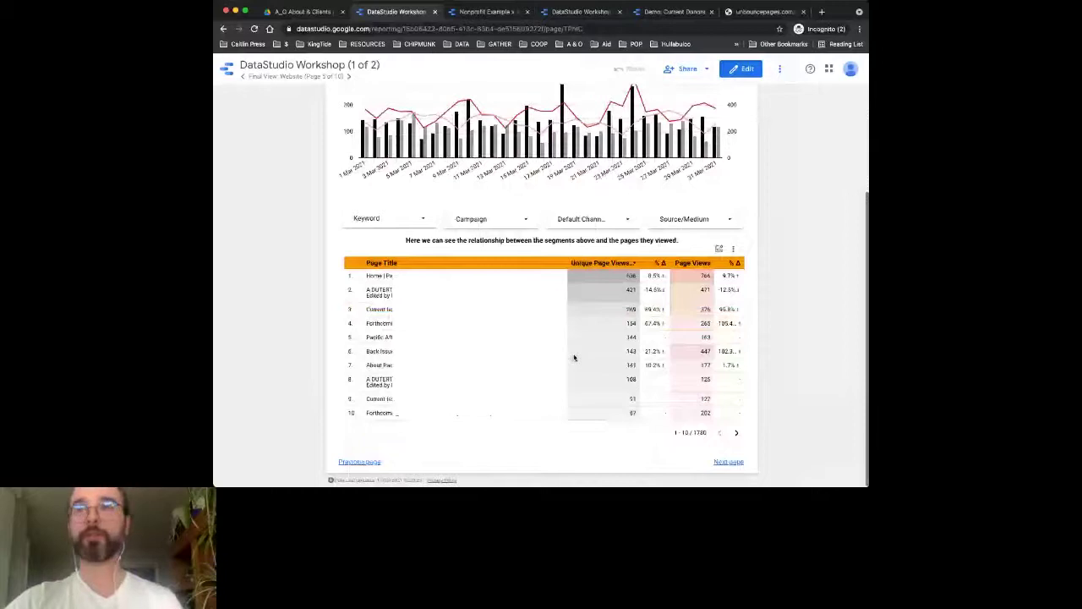
scroll(749, 265, "up", 2)
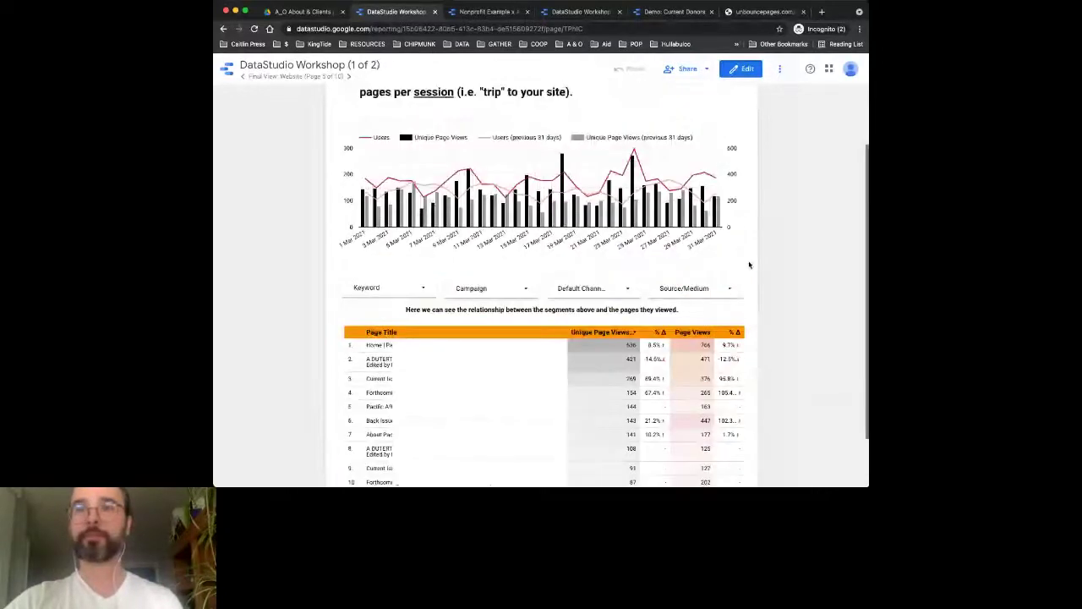
scroll(748, 265, "up", 3)
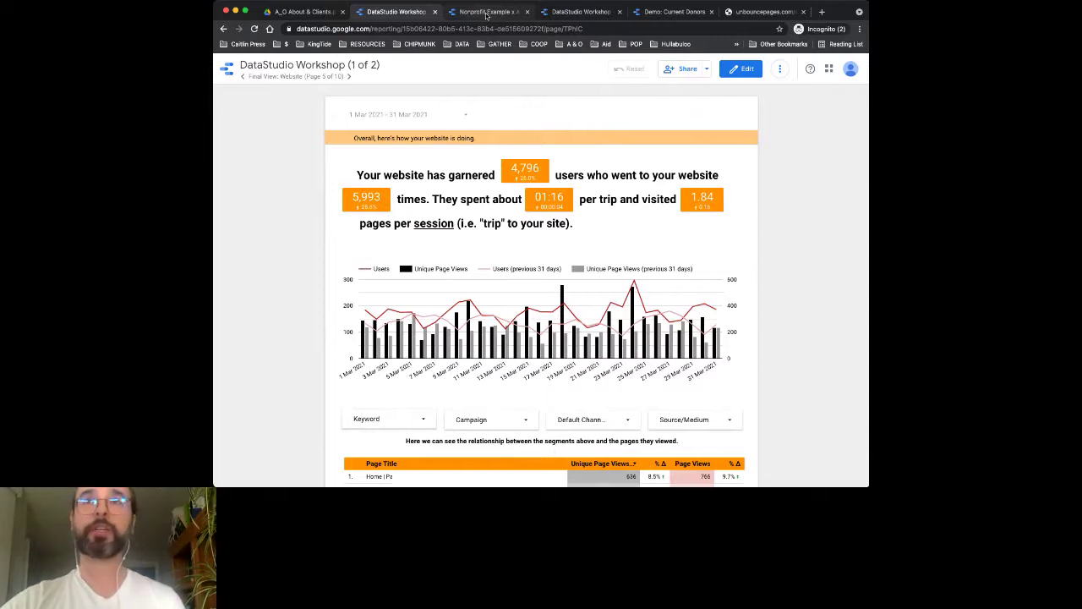
Step: Switch to the Nonprofit Example x A & O Data Audit report and examine its website user charts and region table
left_click(486, 12)
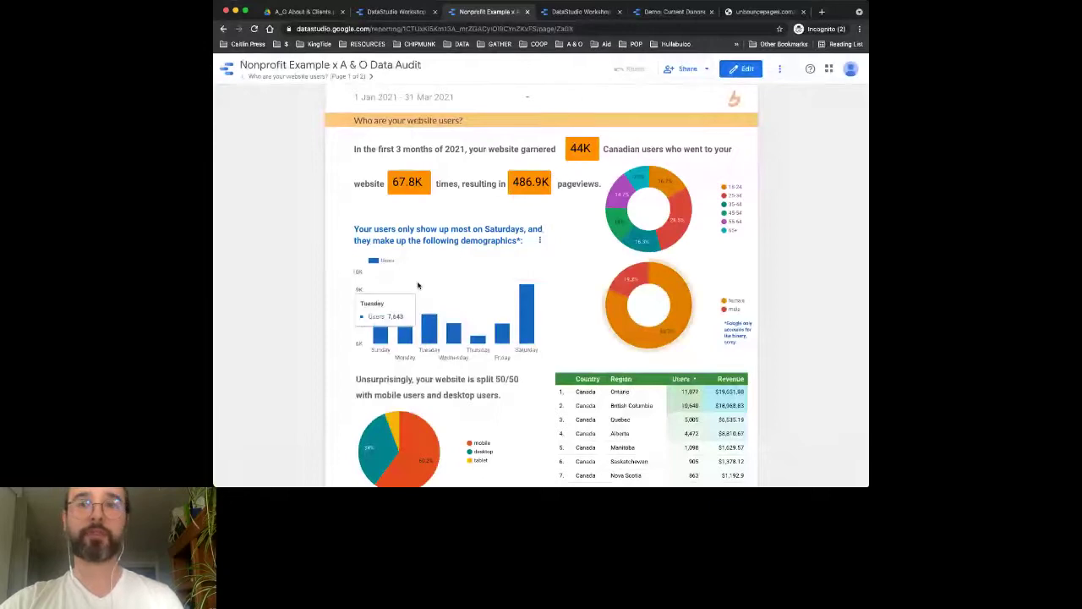
scroll(418, 286, "down", 1)
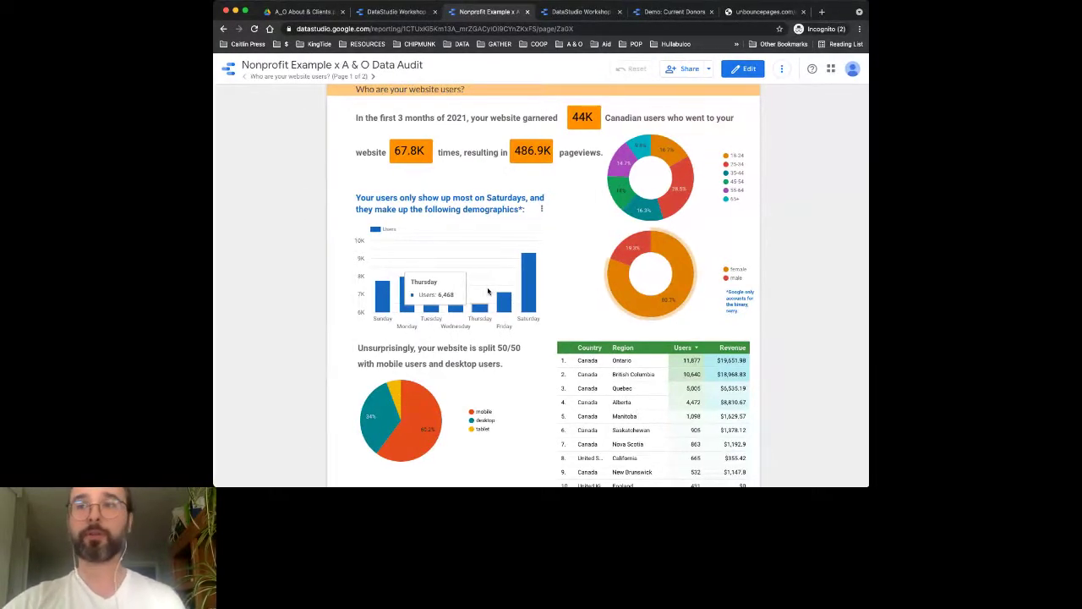
scroll(548, 276, "up", 1)
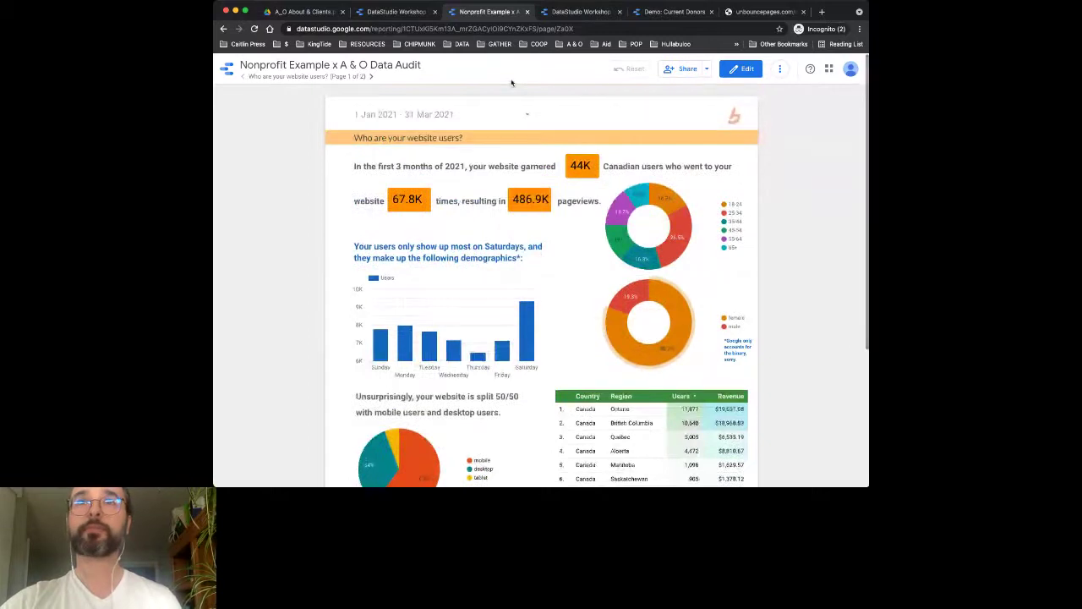
Step: Return to the DataStudio Workshop (1 of 2) report and open its book reviews page in edit mode
left_click(410, 12)
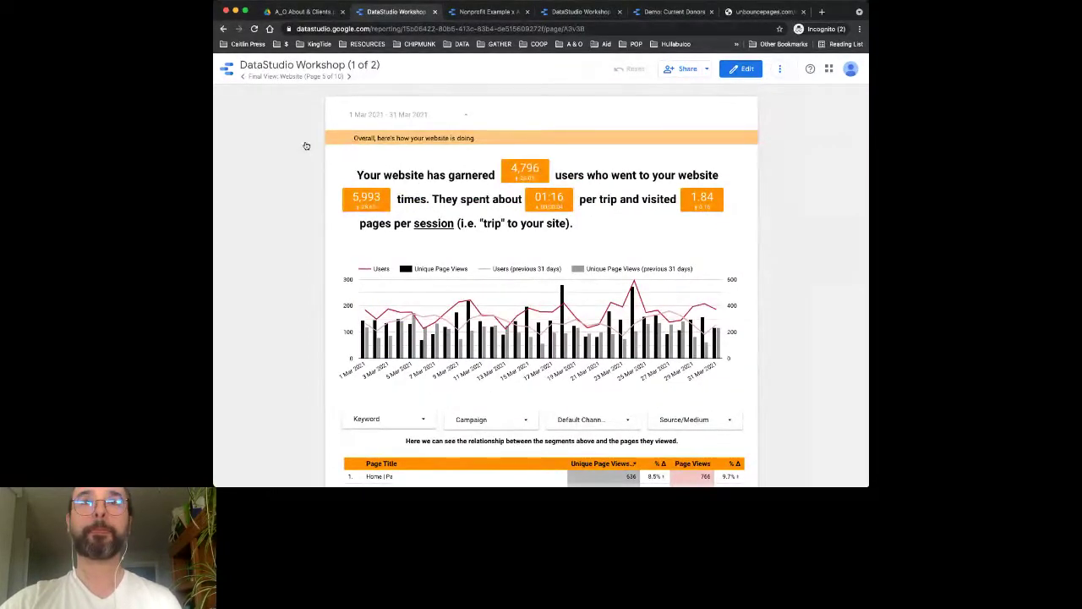
key("Page_Down")
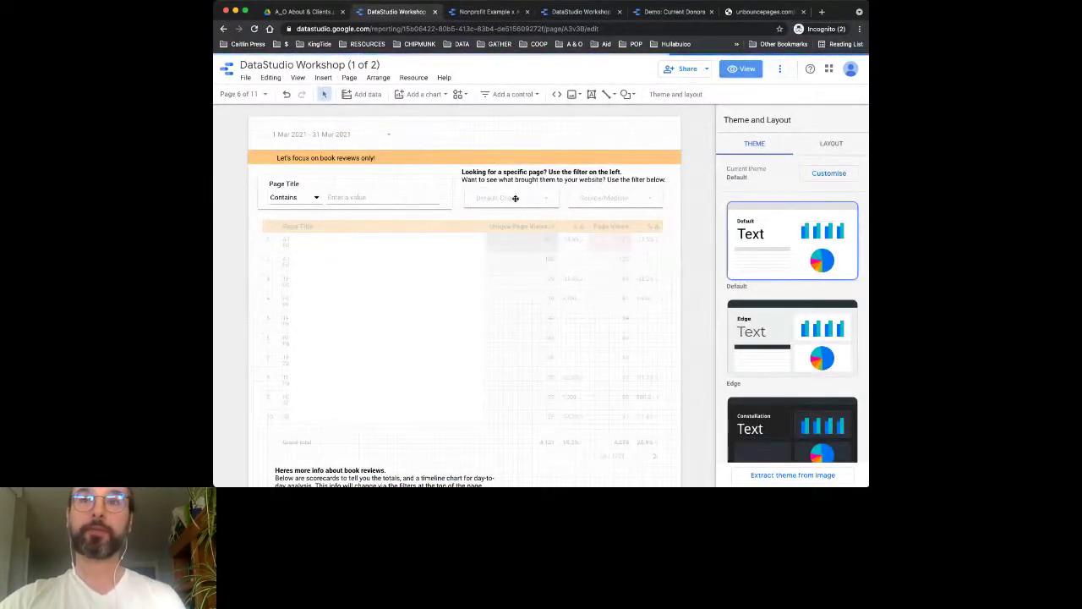
scroll(516, 197, "down", 1)
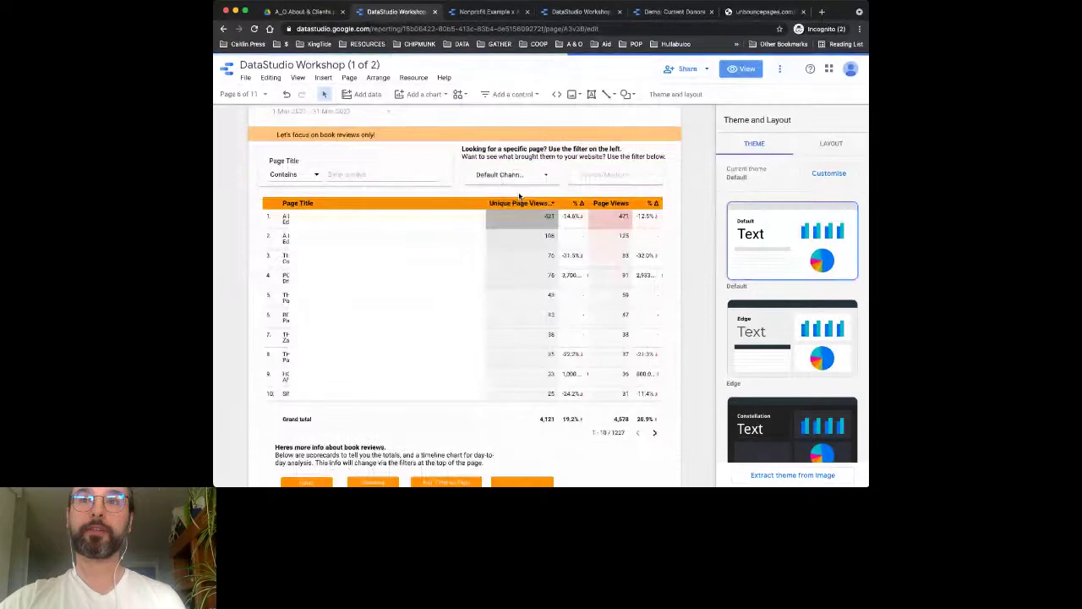
scroll(520, 181, "up", 1)
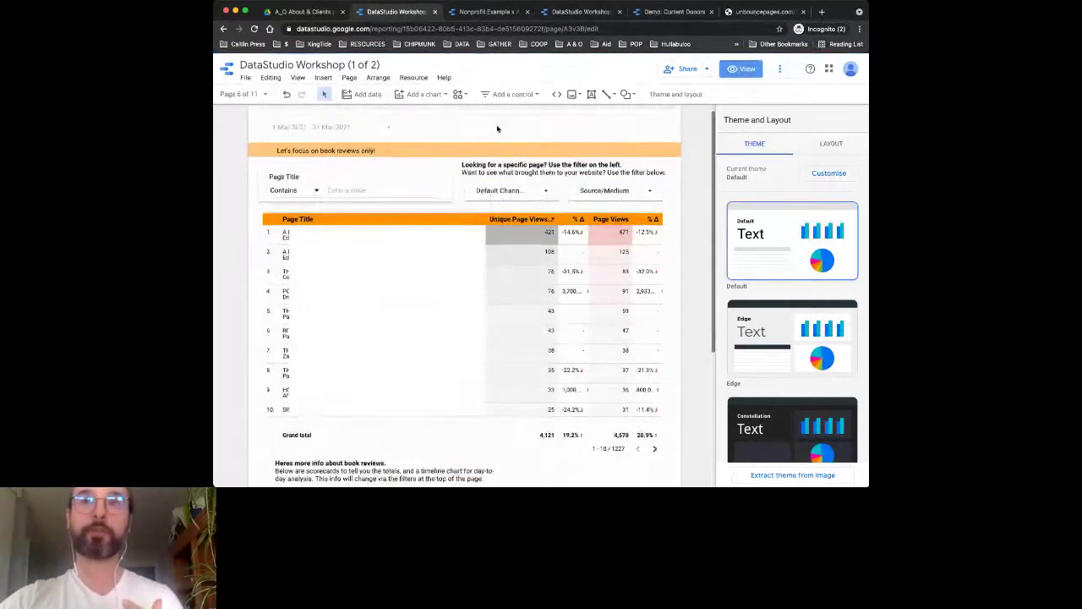
Step: Show the current page settings of the book reviews page, including its page filters
right_click(497, 128)
key("Escape")
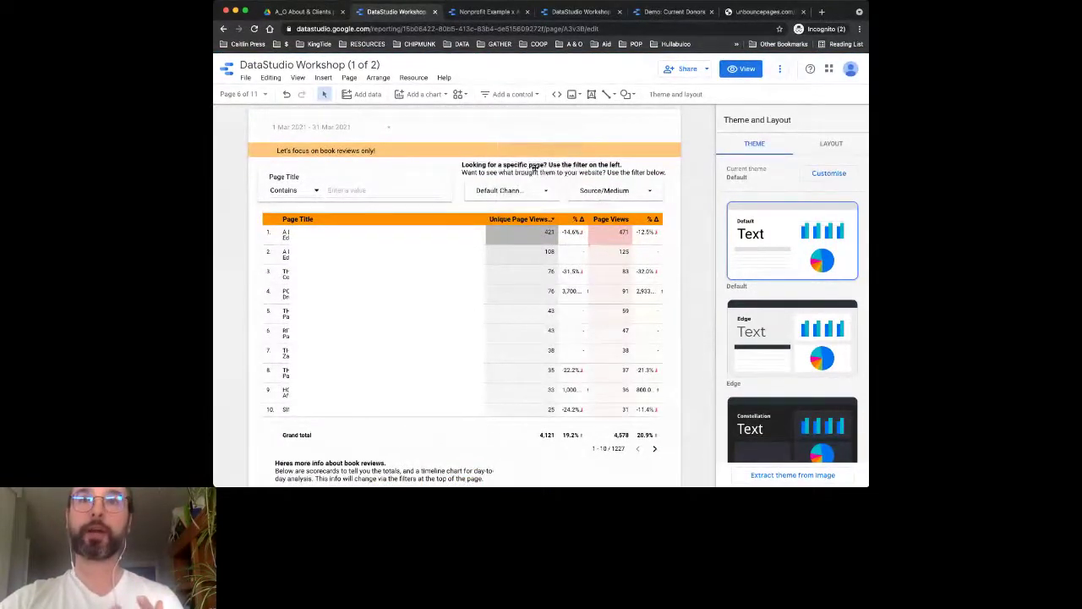
left_click(493, 140)
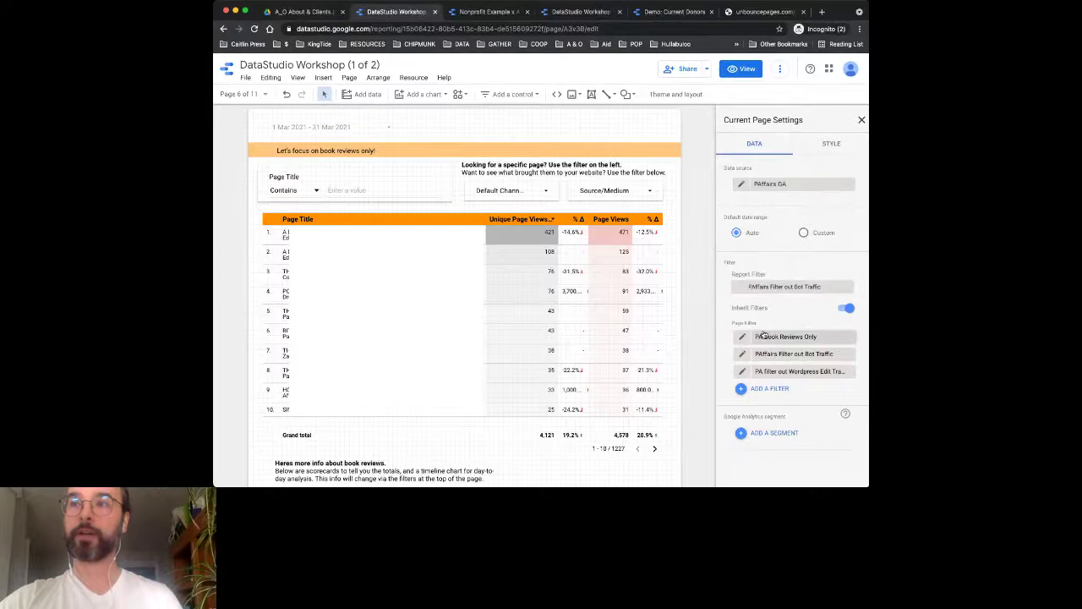
Step: Open the PA Book Reviews Only page filter, examine its include/exclude and match-type options, and close it without saving
scroll(752, 325, "down", 1)
scroll(770, 364, "down", 1)
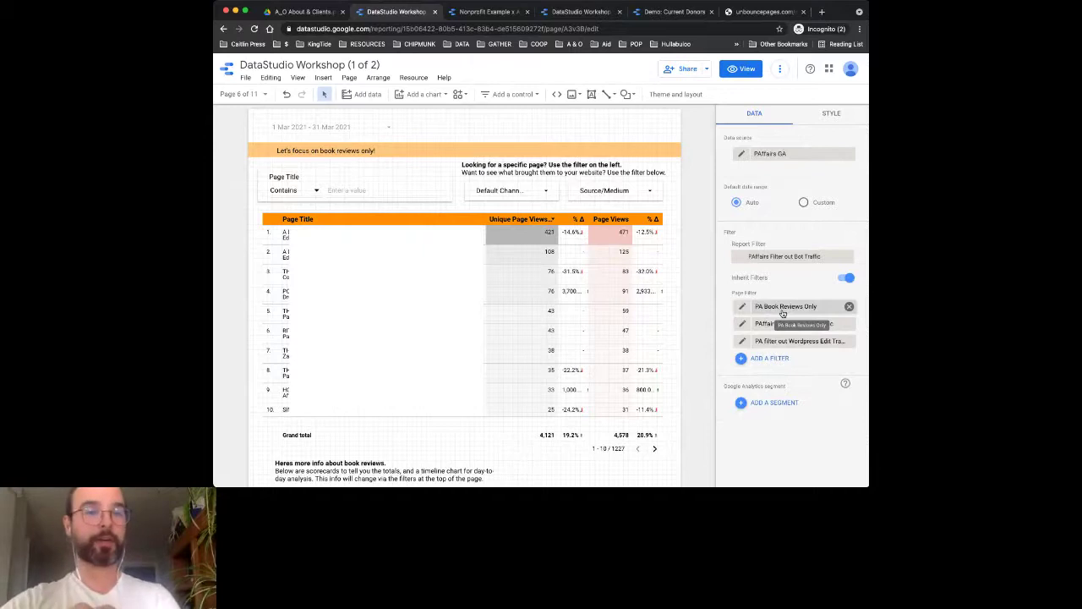
scroll(782, 313, "up", 1)
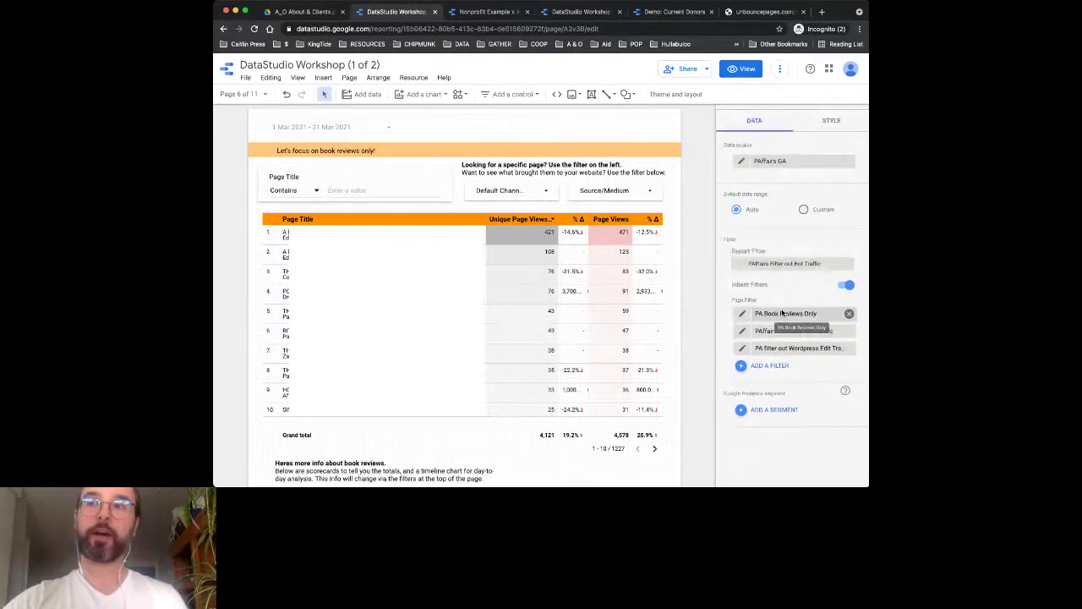
scroll(783, 313, "up", 2)
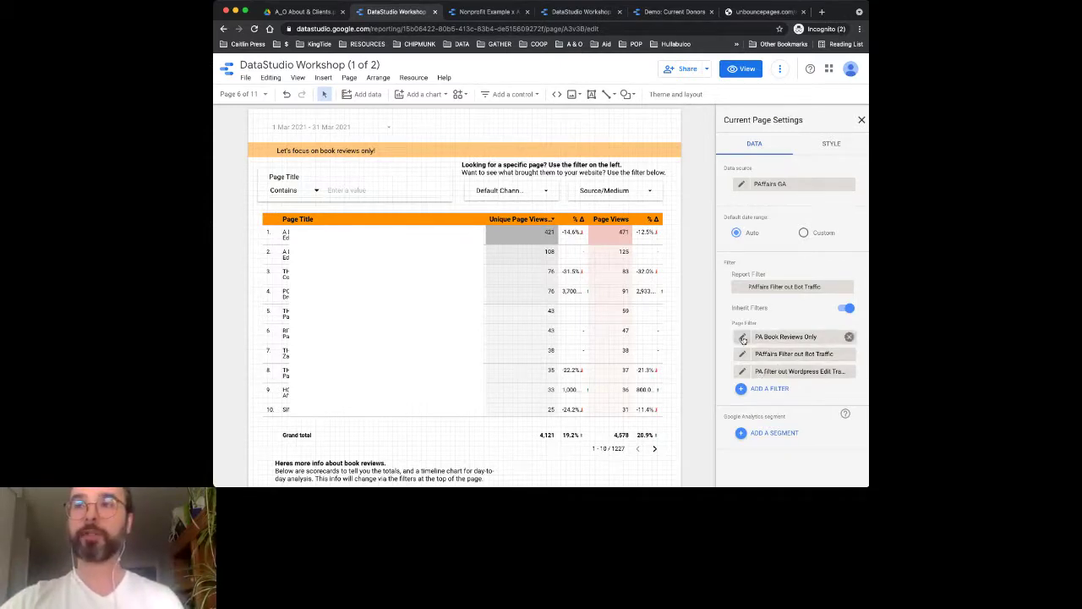
left_click(742, 338)
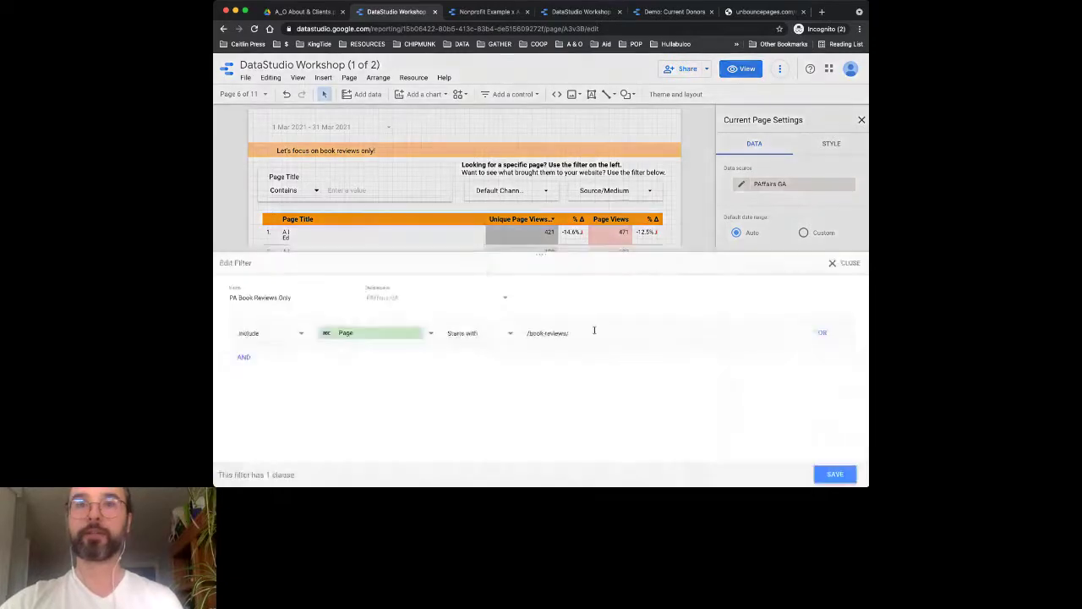
left_click(267, 333)
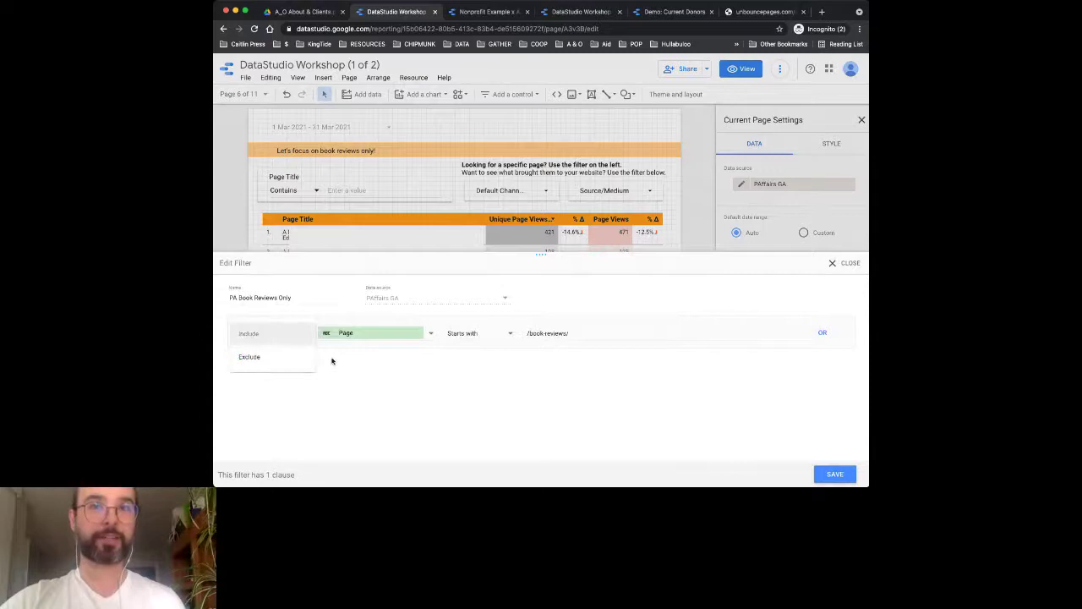
left_click(388, 338)
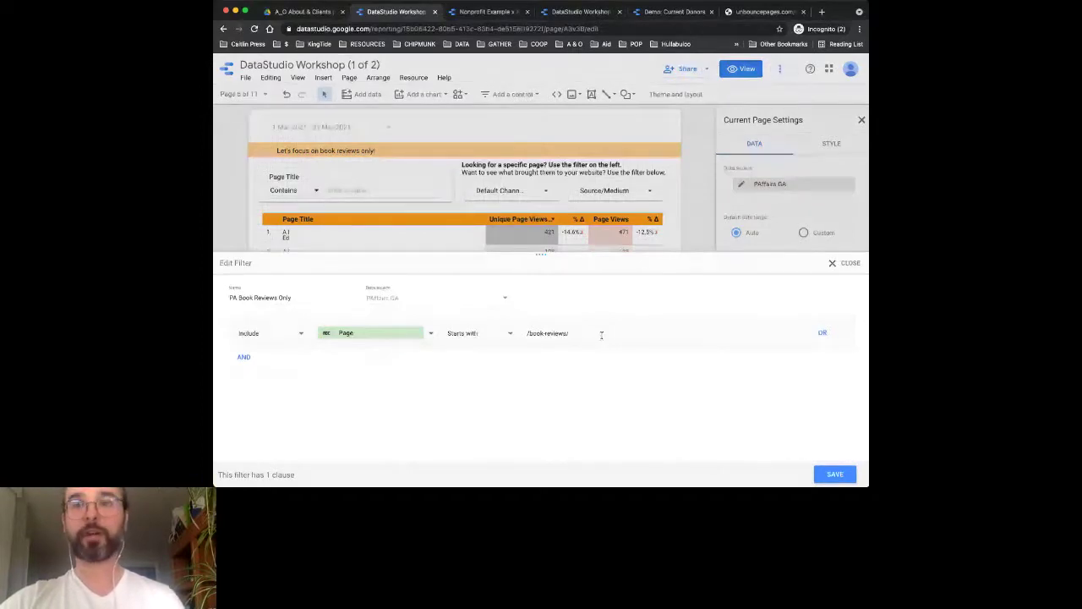
left_click(499, 333)
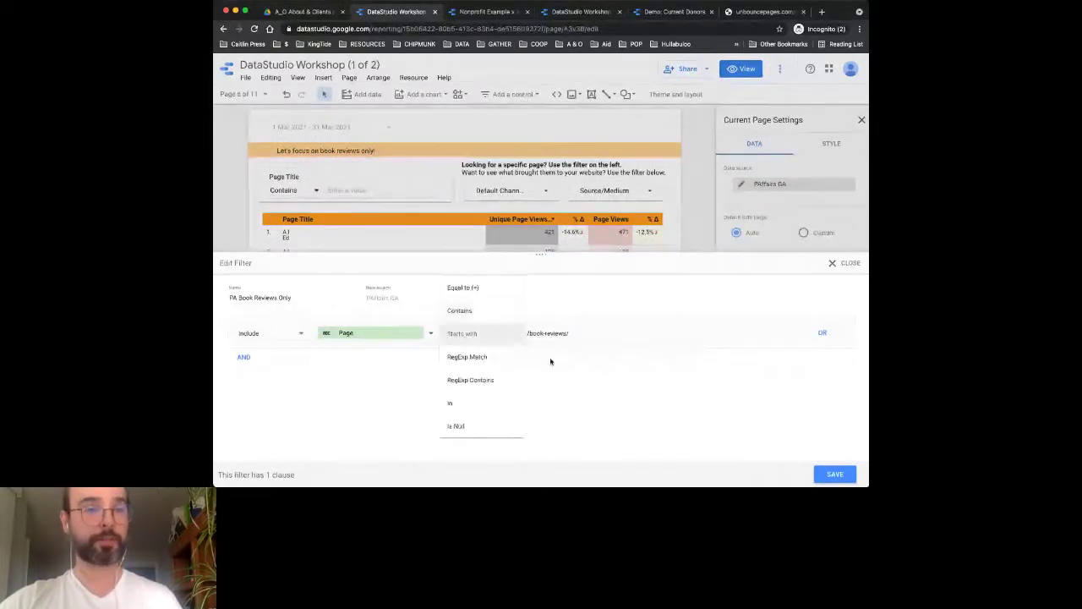
left_click(687, 347)
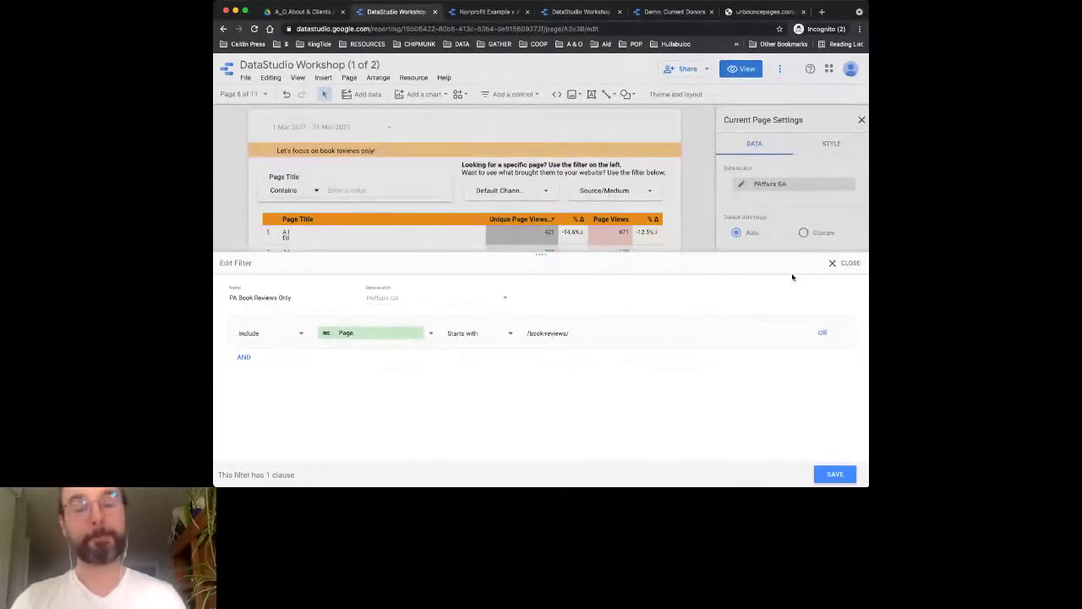
left_click(844, 264)
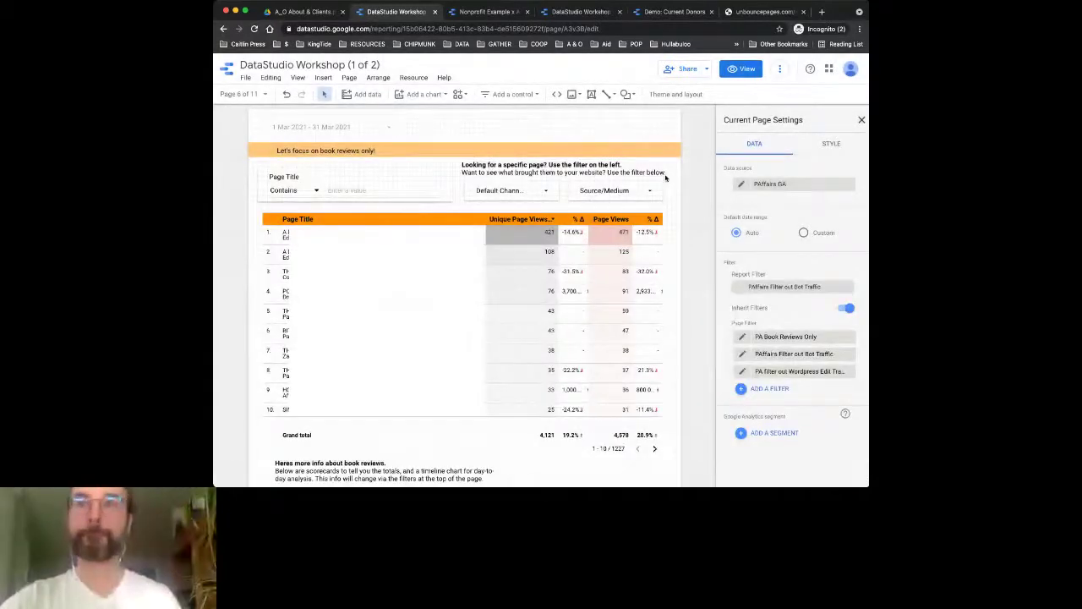
Step: Show the report settings with their report-level filter, and return to the current page settings of the book reviews page
scroll(665, 179, "down", 1)
scroll(665, 179, "up", 1)
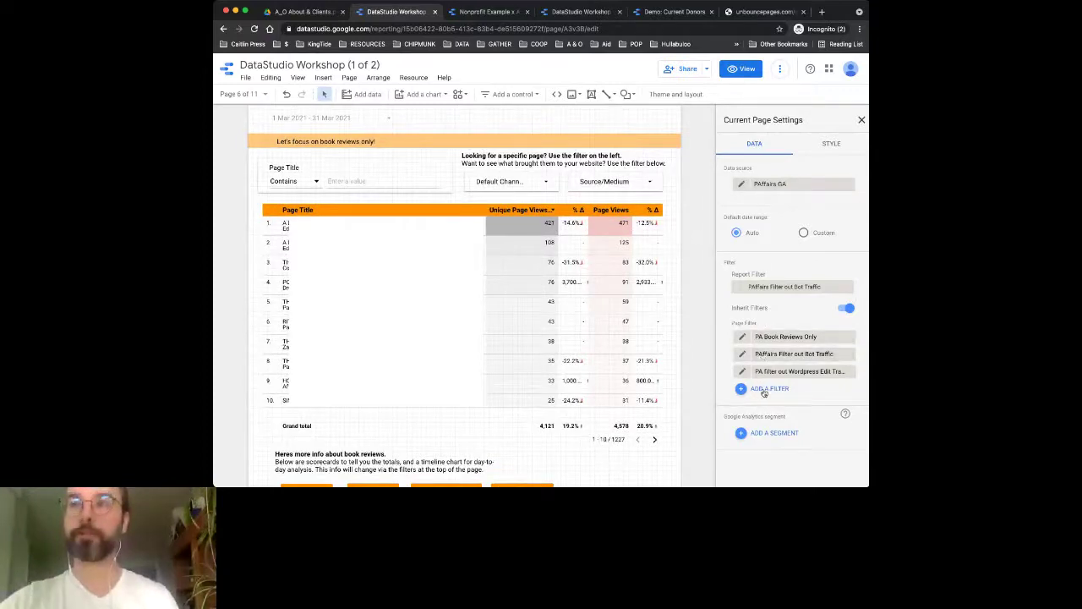
left_click(613, 97)
left_click(630, 159)
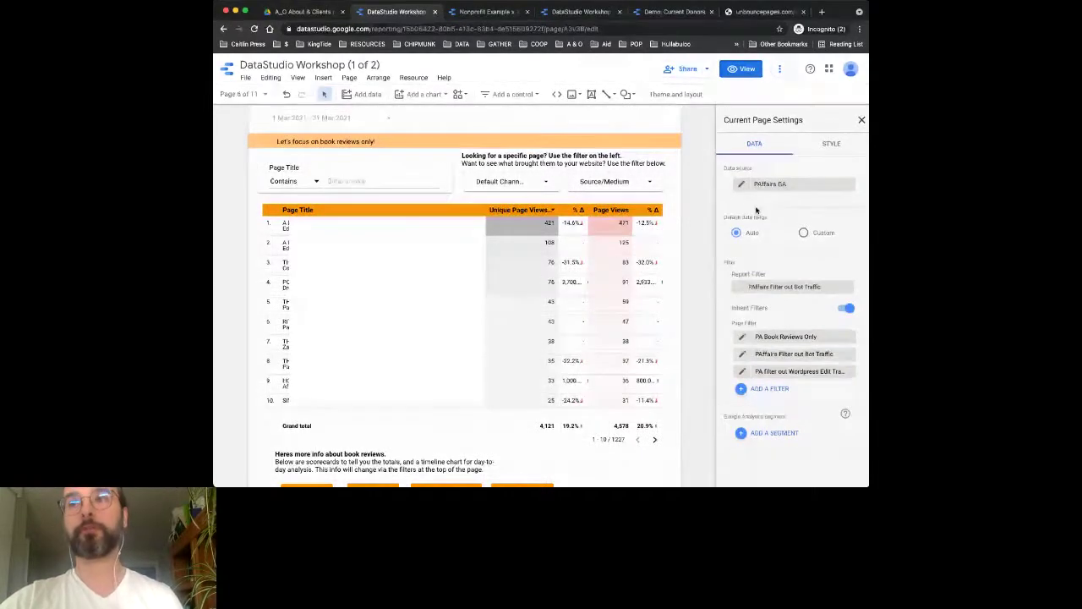
key("Escape")
left_click(751, 334)
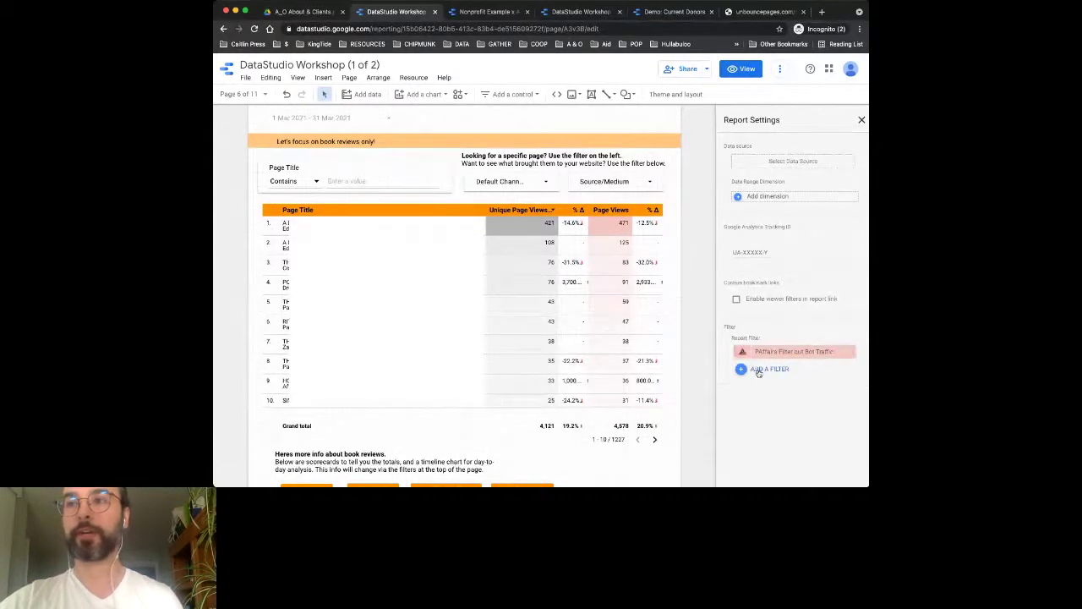
right_click(604, 123)
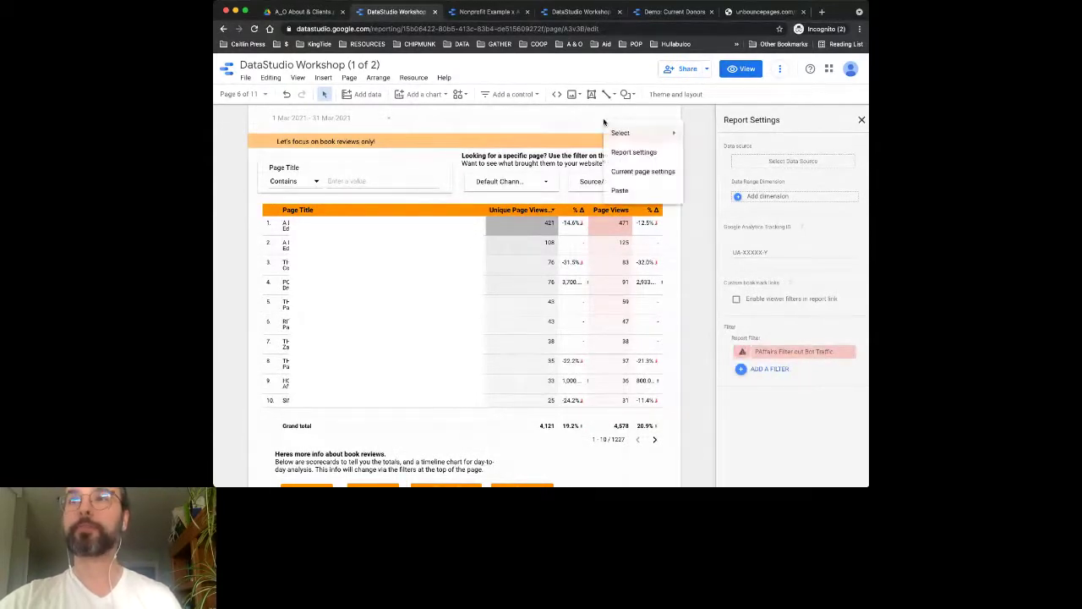
left_click(618, 174)
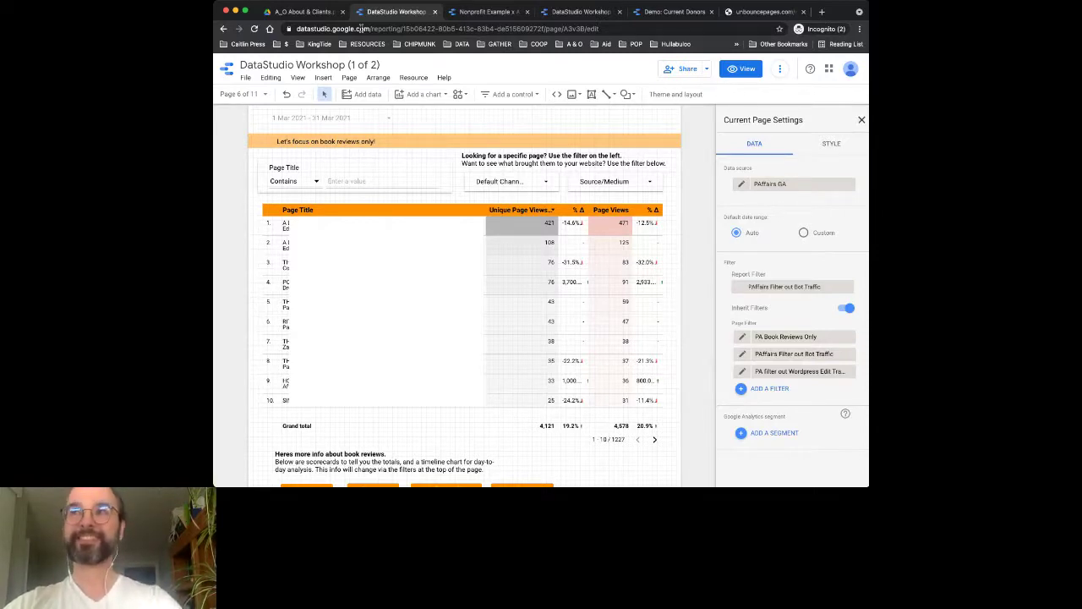
Step: Open datastudio.google.com in a new browser tab
left_click(822, 12)
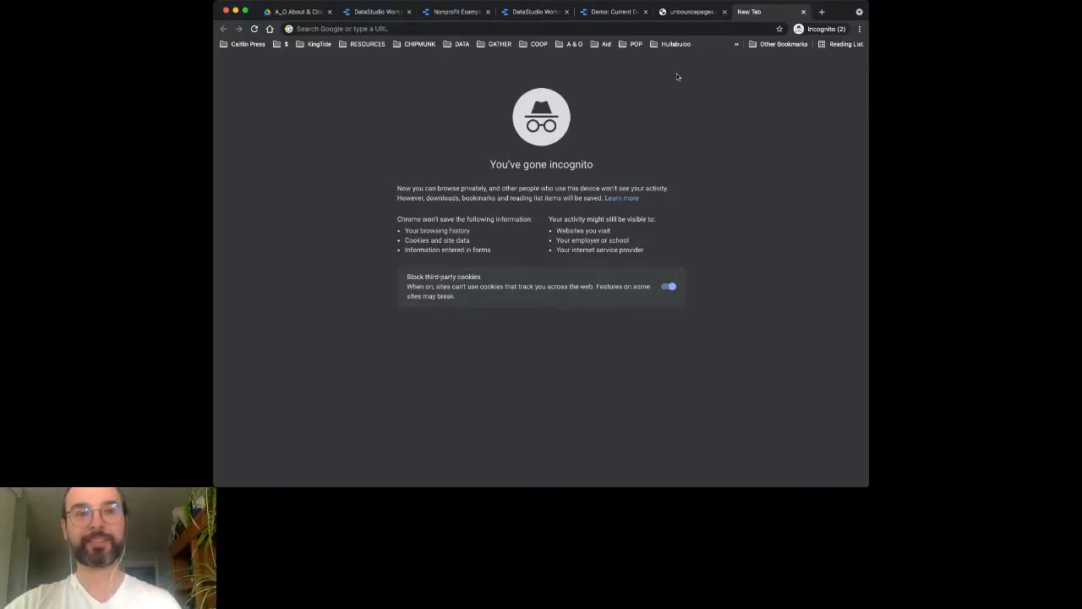
type("da")
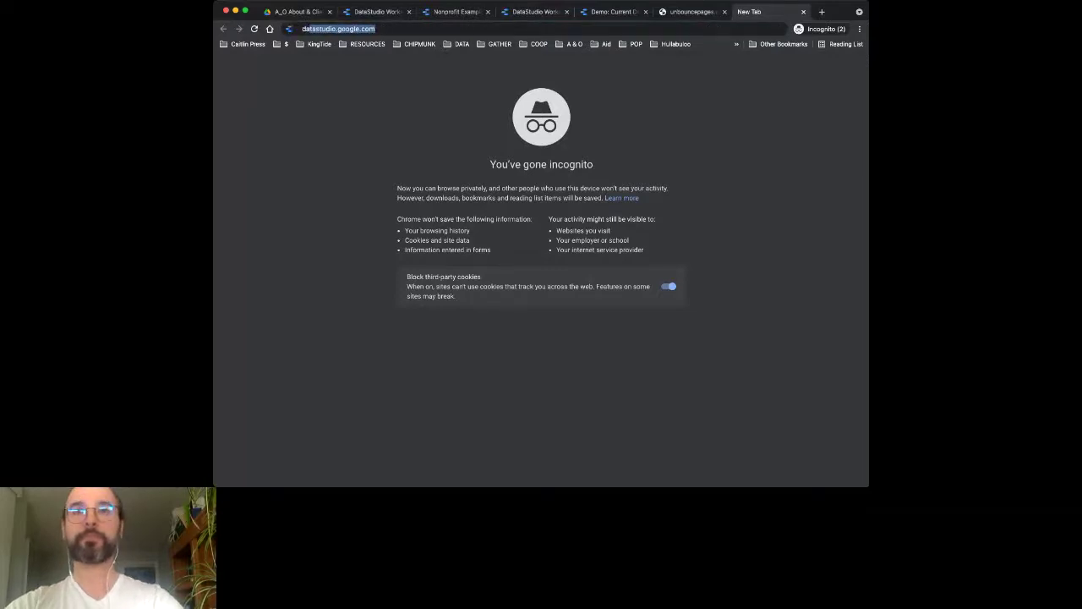
key("Return")
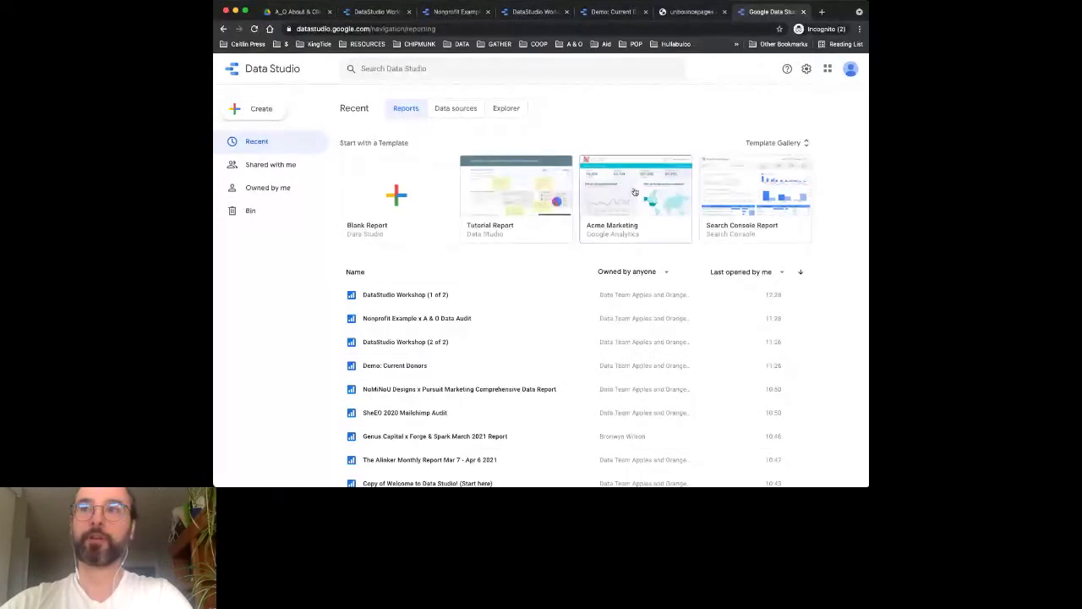
Step: Look through the report templates in the Template Gallery and return to the Data Studio home page
left_click(794, 144)
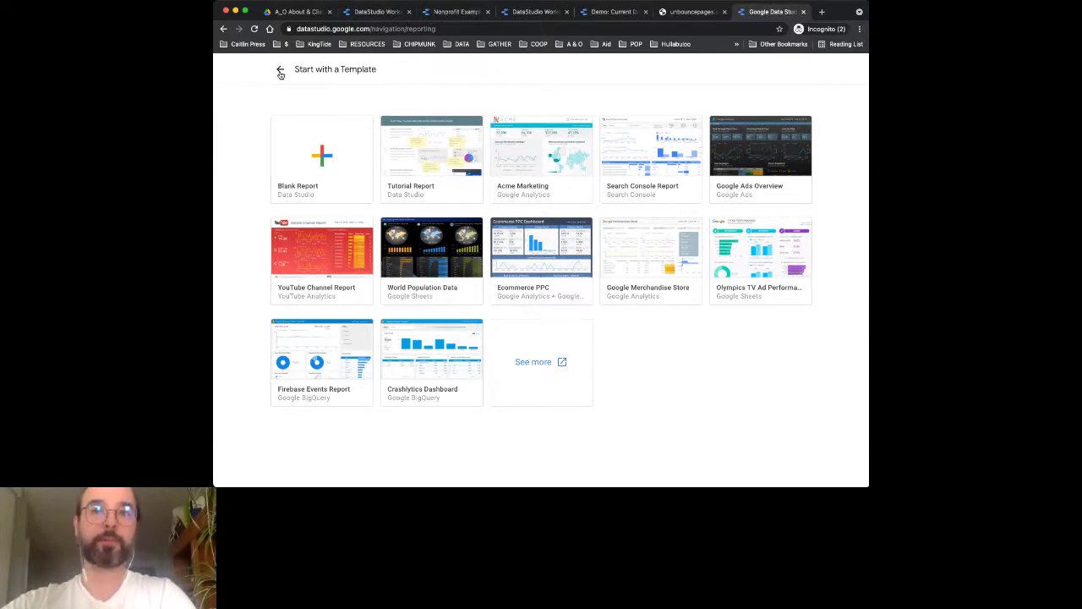
left_click(312, 246)
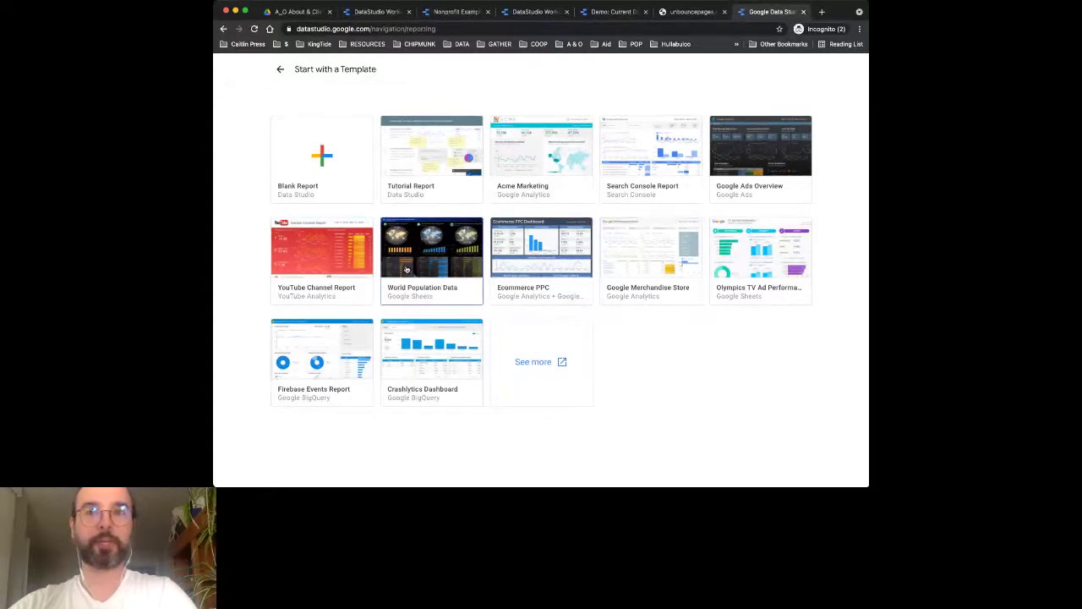
left_click(282, 70)
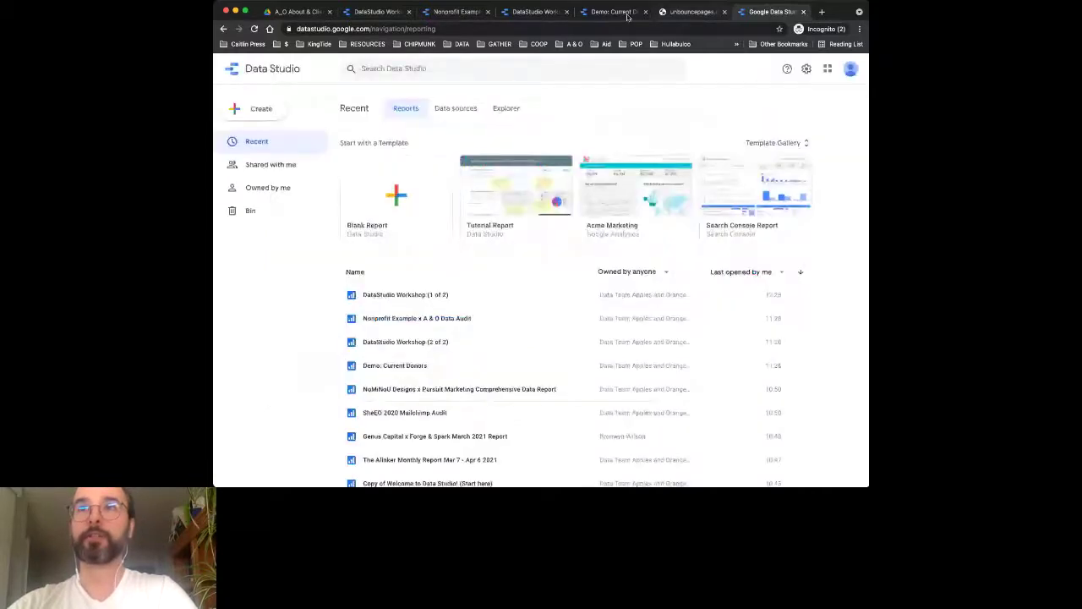
Step: Switch to the Demo: Current Donors report in edit mode and examine its layout settings, canvas size and scorecard setup
left_click(605, 15)
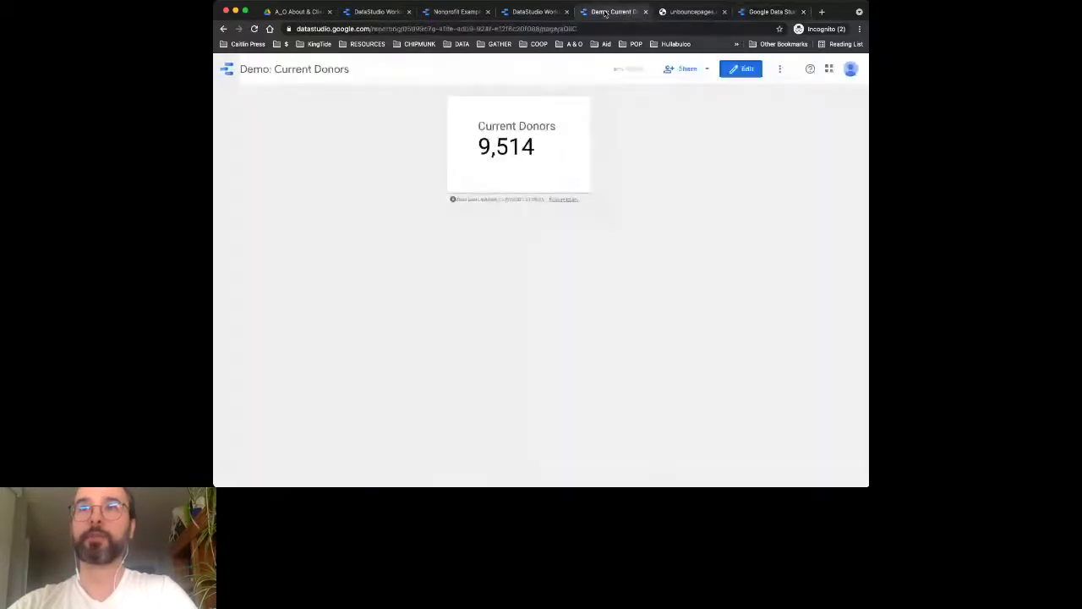
left_click(740, 68)
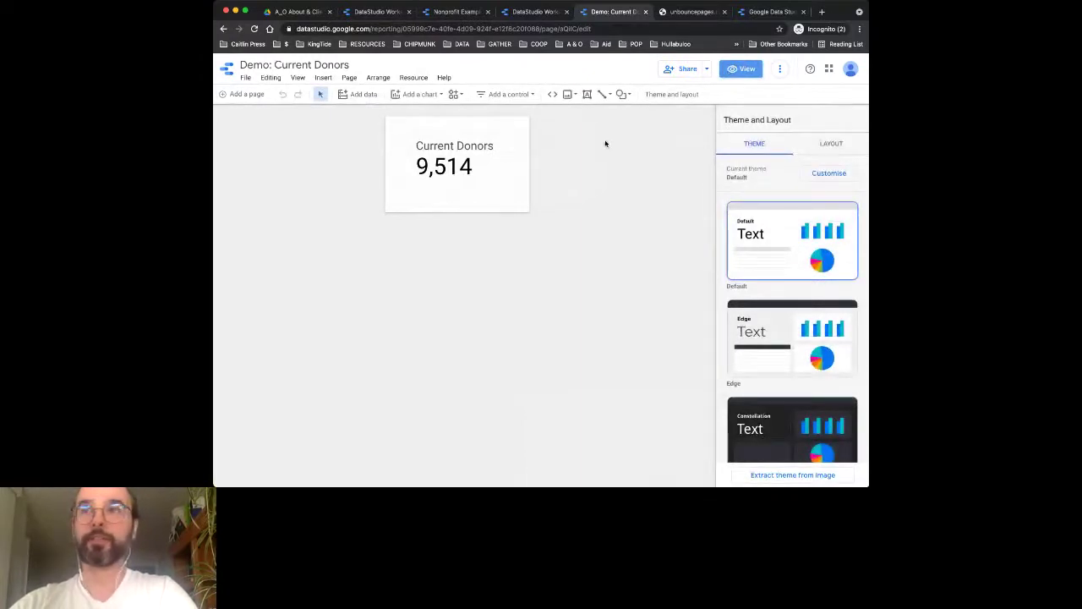
left_click(827, 150)
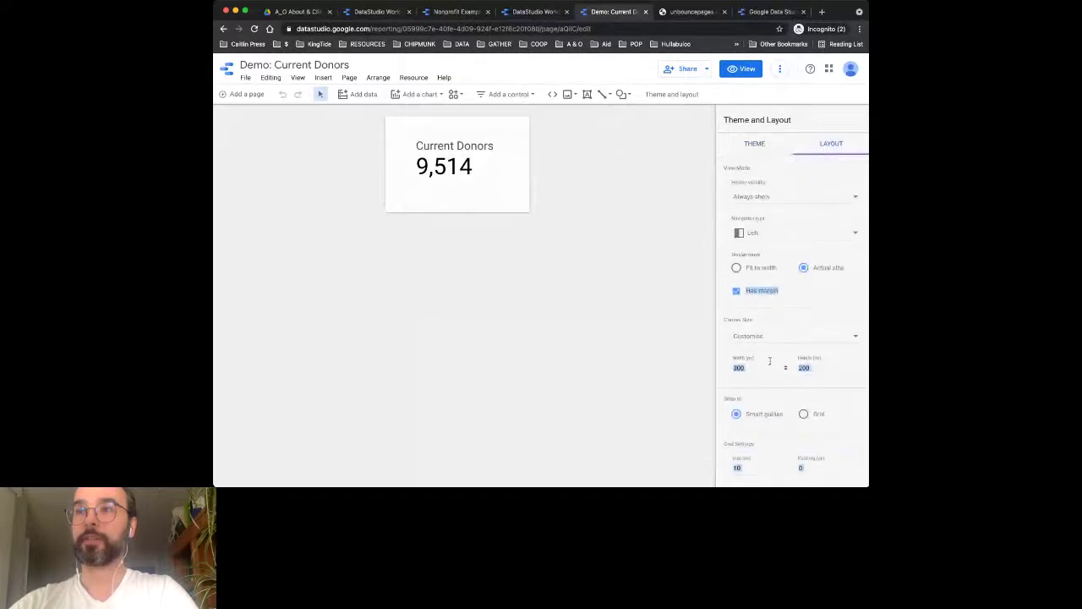
scroll(813, 365, "down", 1)
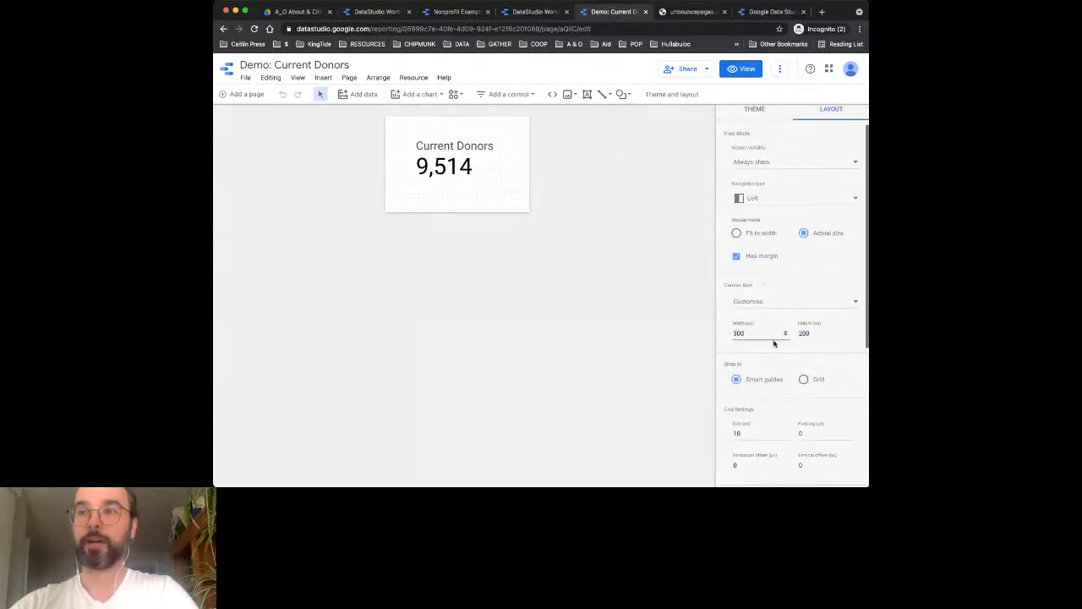
left_click(454, 160)
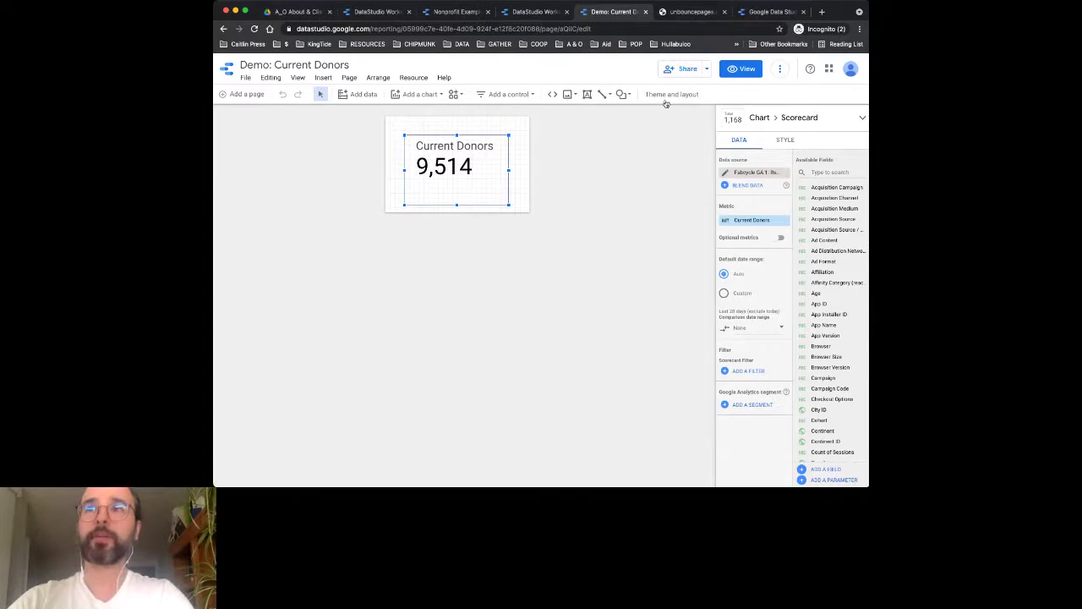
Step: Switch to the unbouncepages.com save-the-hamsters page and examine it from the headline down to the Donate Today section
left_click(681, 12)
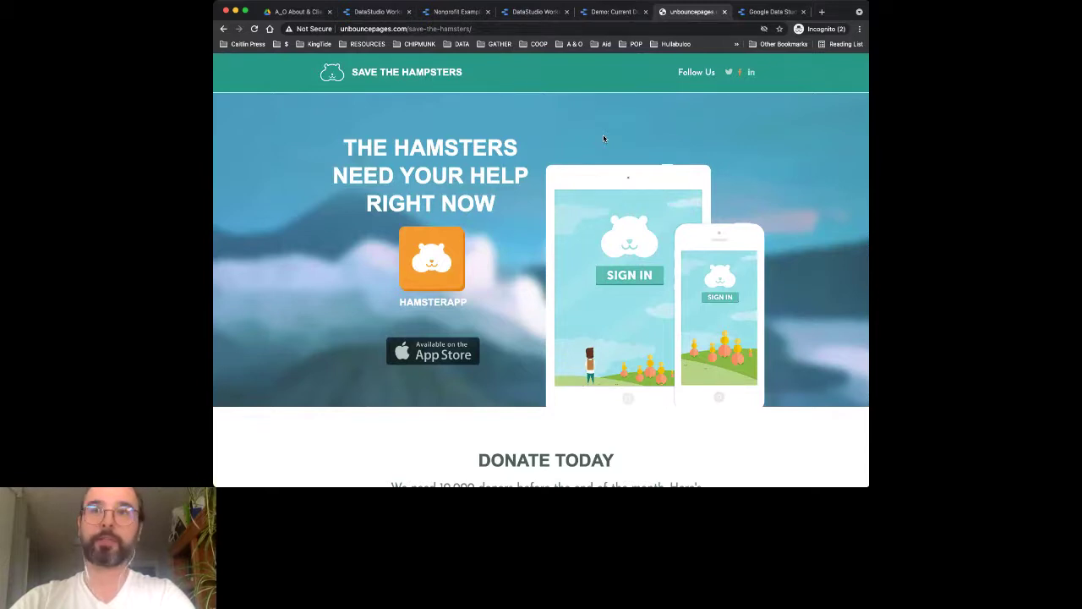
left_click_drag(383, 149, 524, 181)
left_click(571, 191)
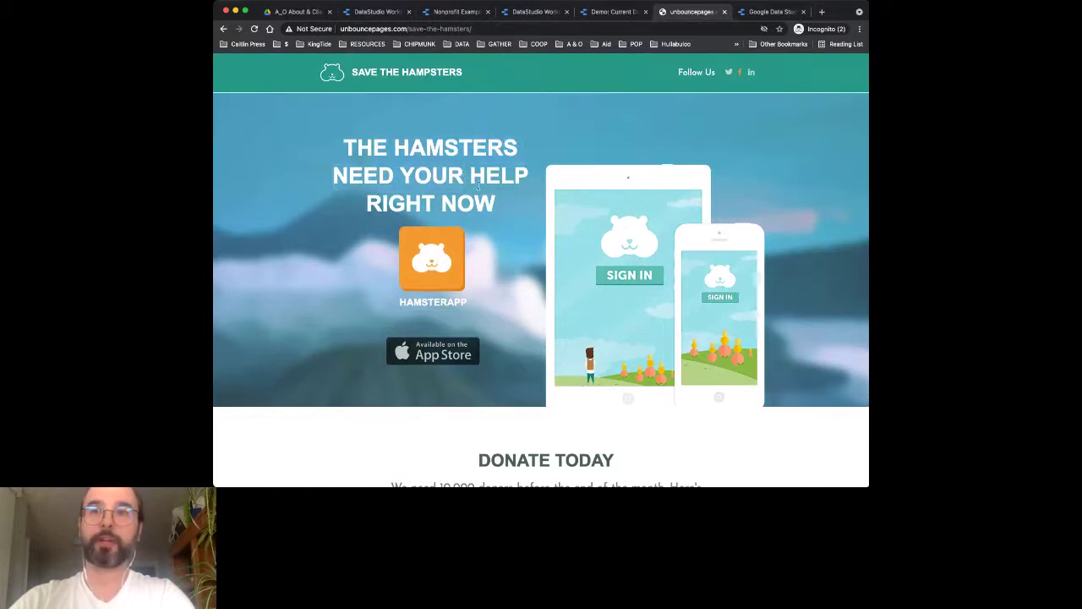
scroll(571, 191, "down", 1)
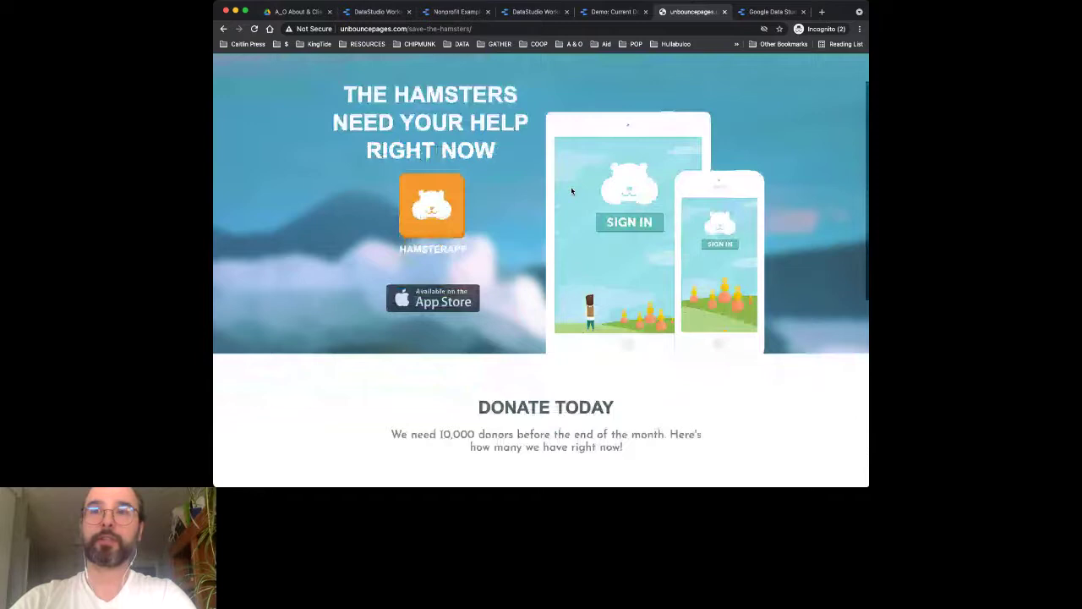
scroll(572, 191, "down", 5)
left_click_drag(488, 164, 615, 165)
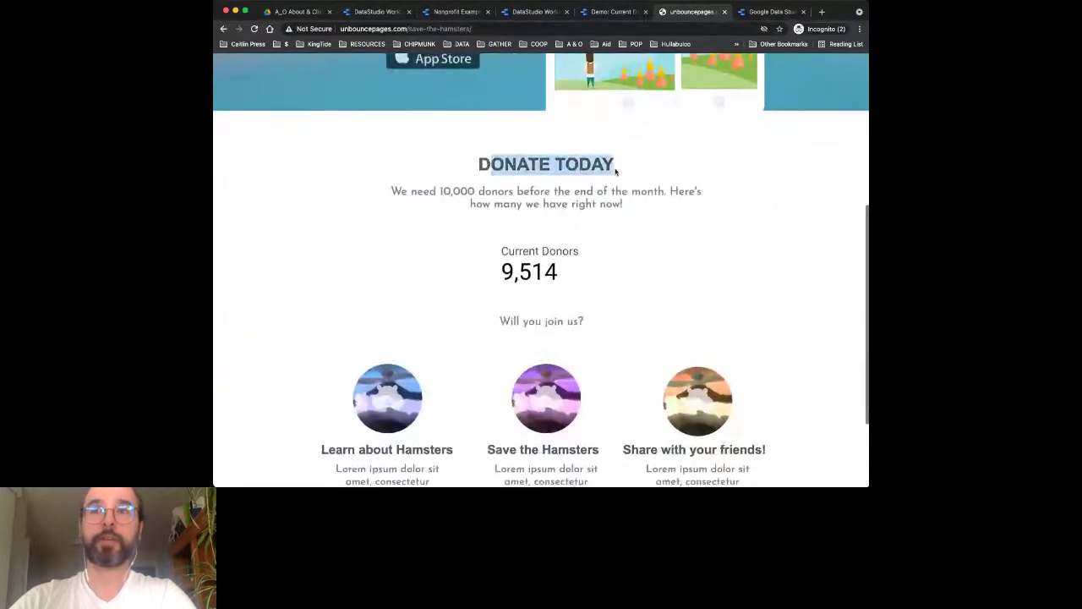
Step: Examine the donor goal text and the embedded Current Donors scorecard on the page, and reload the page
scroll(492, 174, "down", 1)
scroll(488, 174, "down", 1)
left_click_drag(441, 154, 489, 159)
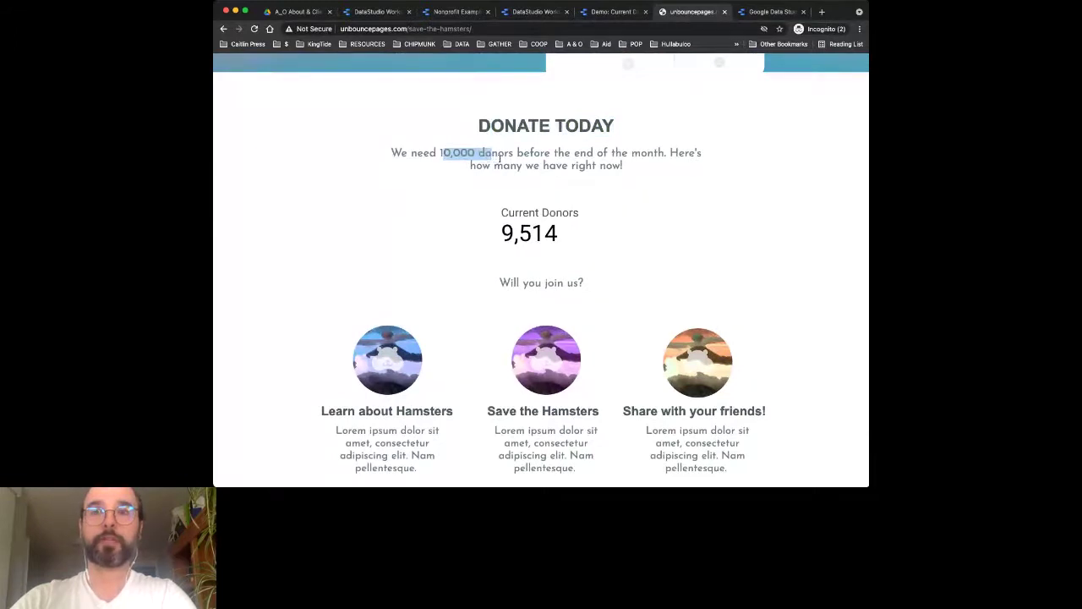
scroll(494, 158, "down", 1)
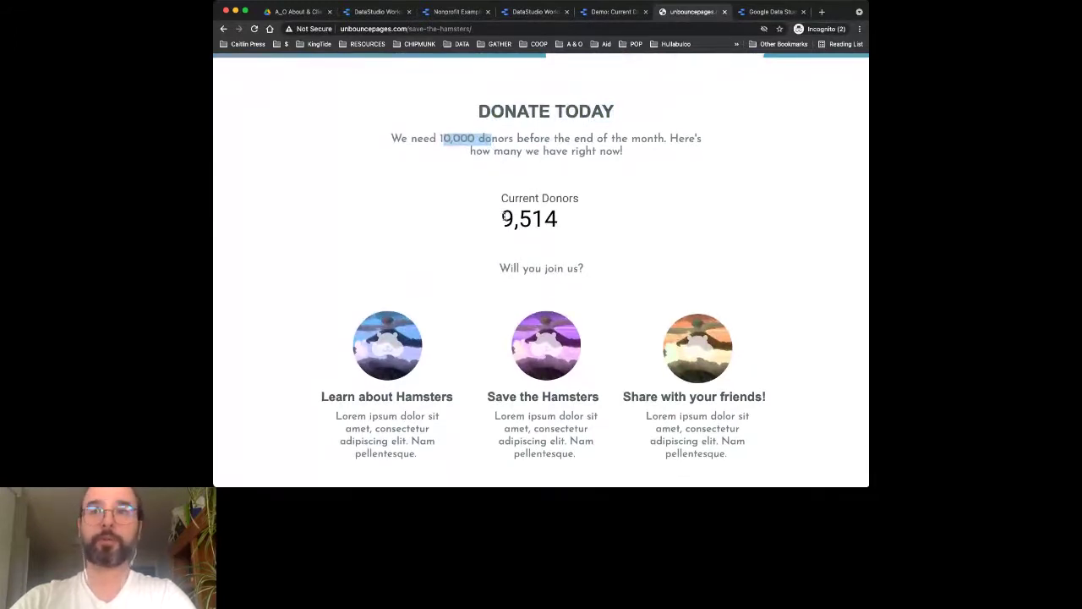
left_click_drag(513, 218, 559, 219)
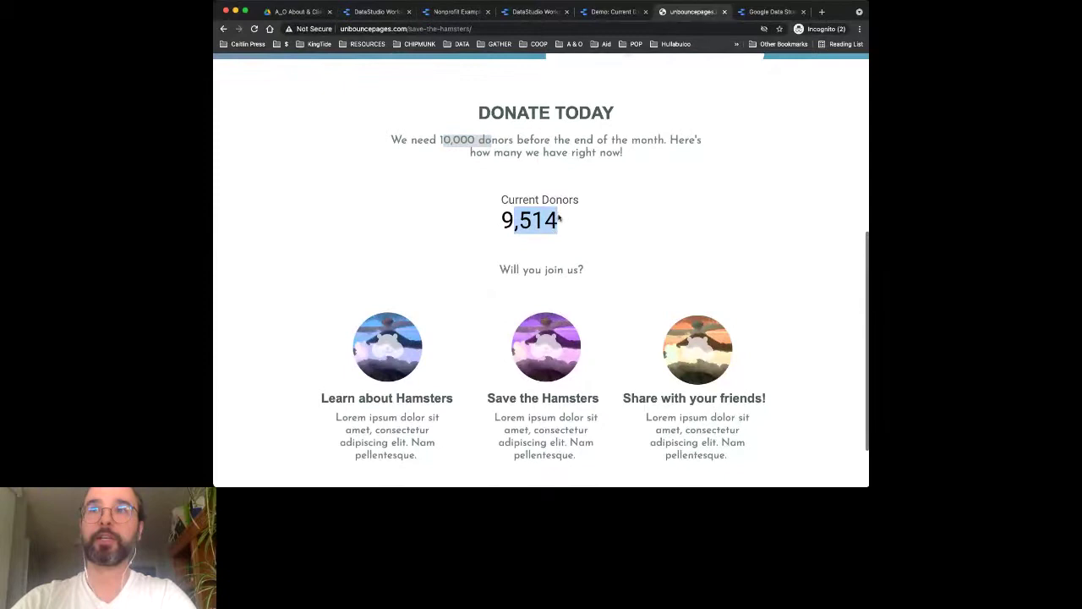
left_click(561, 183)
left_click(255, 28)
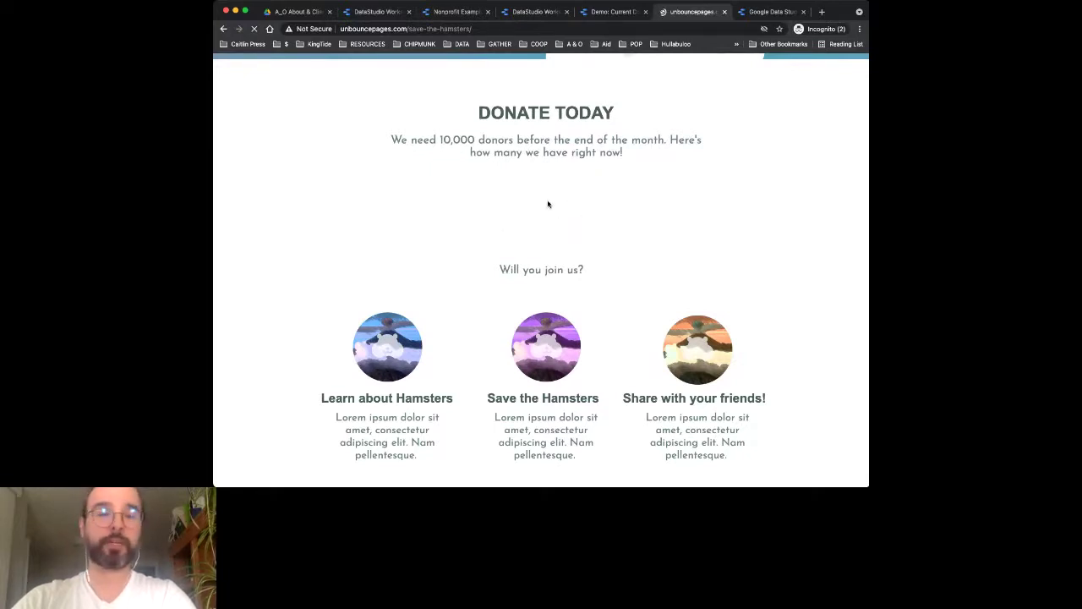
Step: Switch to the Demo: Current Donors report, open its embed options and select the full embed code
left_click(620, 15)
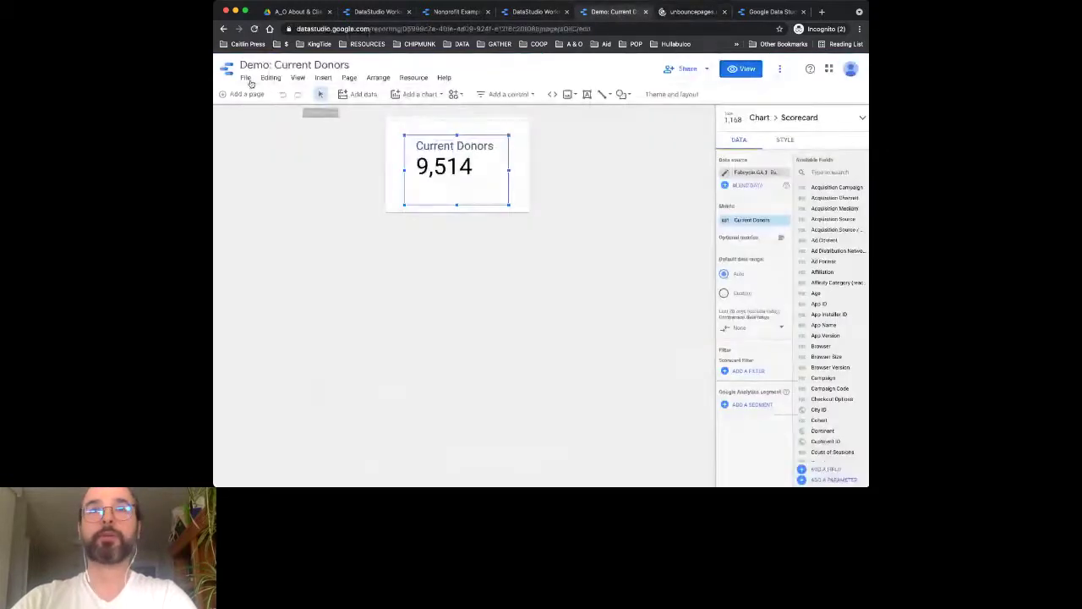
left_click(709, 71)
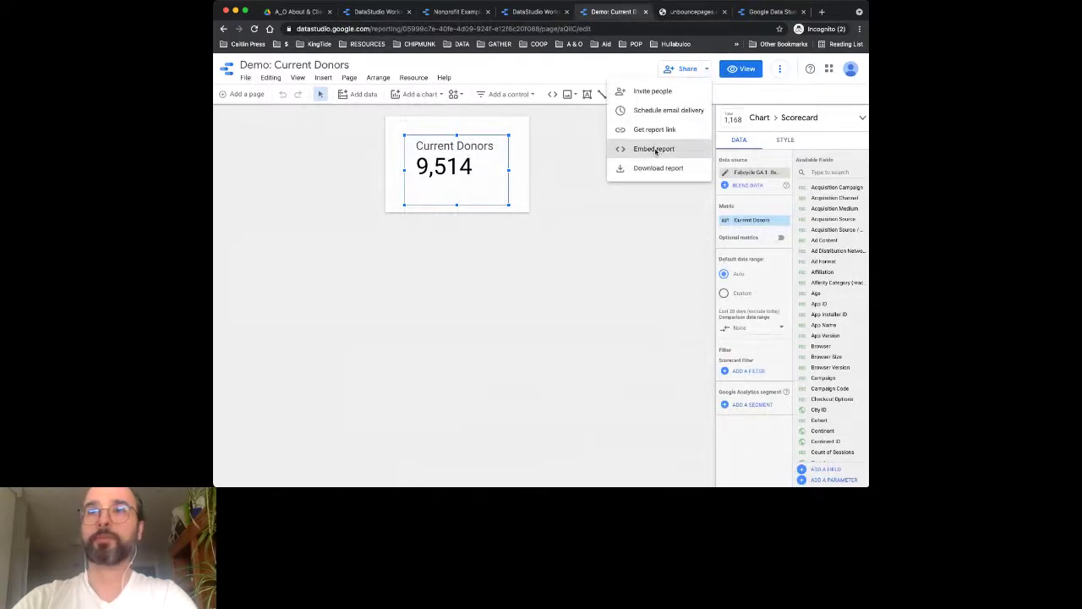
left_click(656, 150)
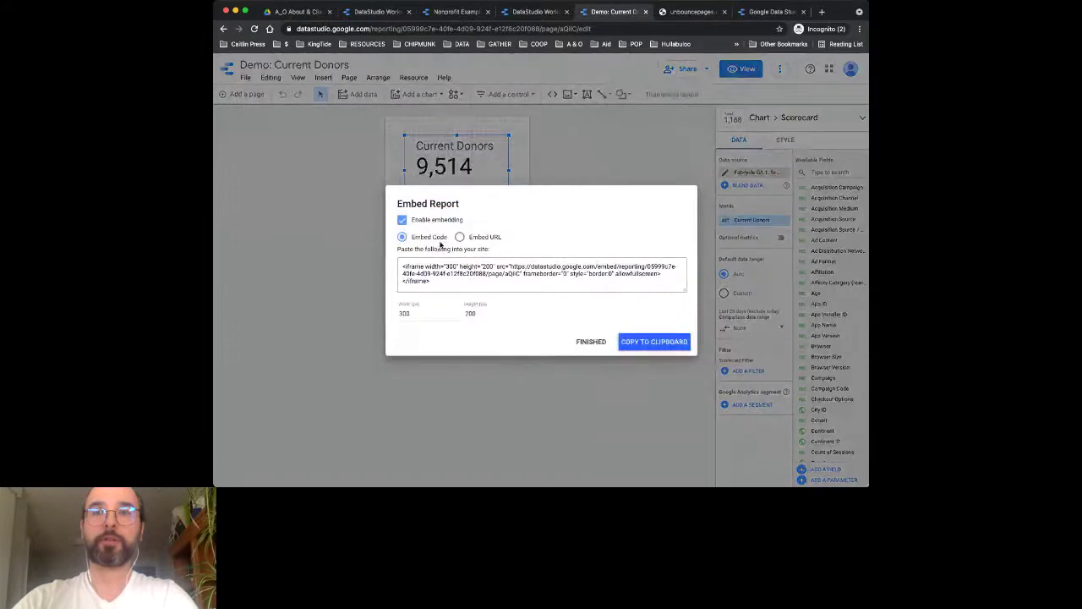
left_click(410, 271)
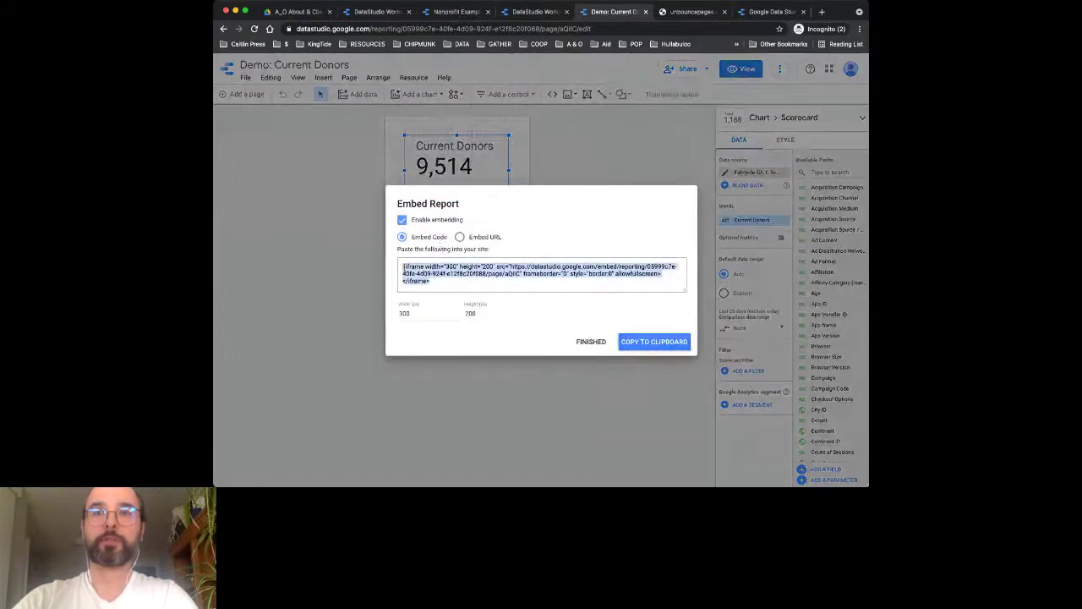
Step: Compare the live Current Donors scorecard on the save-the-hamsters page with the report's embed code
left_click(688, 12)
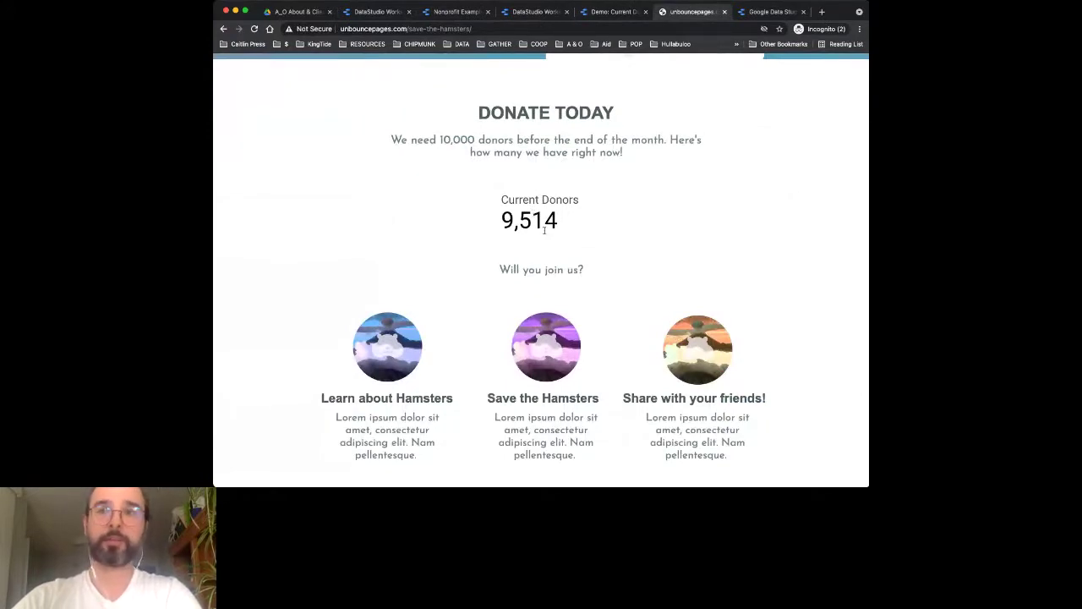
left_click(616, 12)
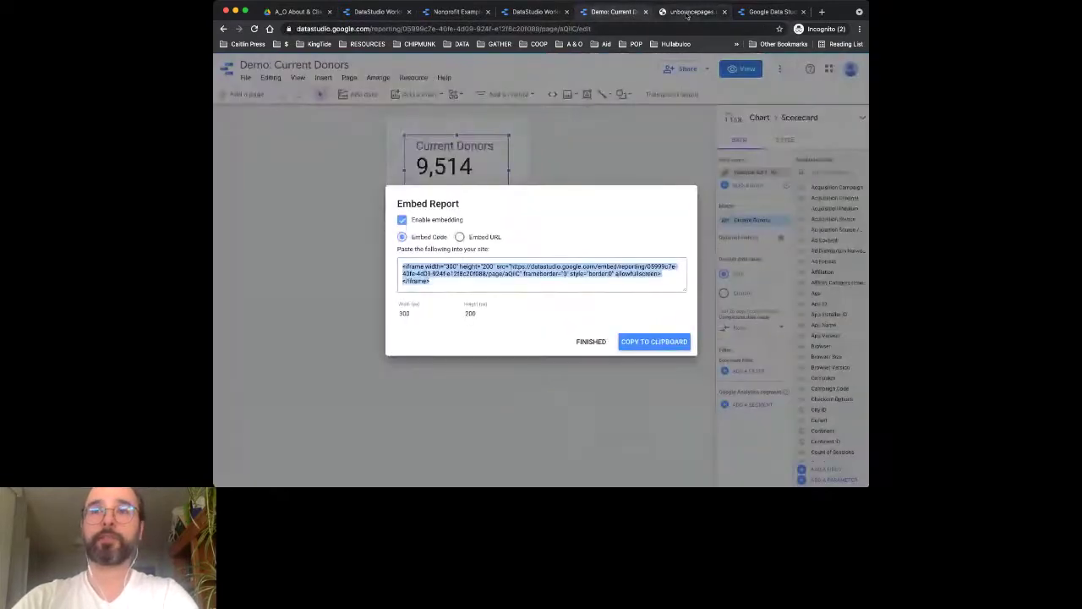
left_click(688, 13)
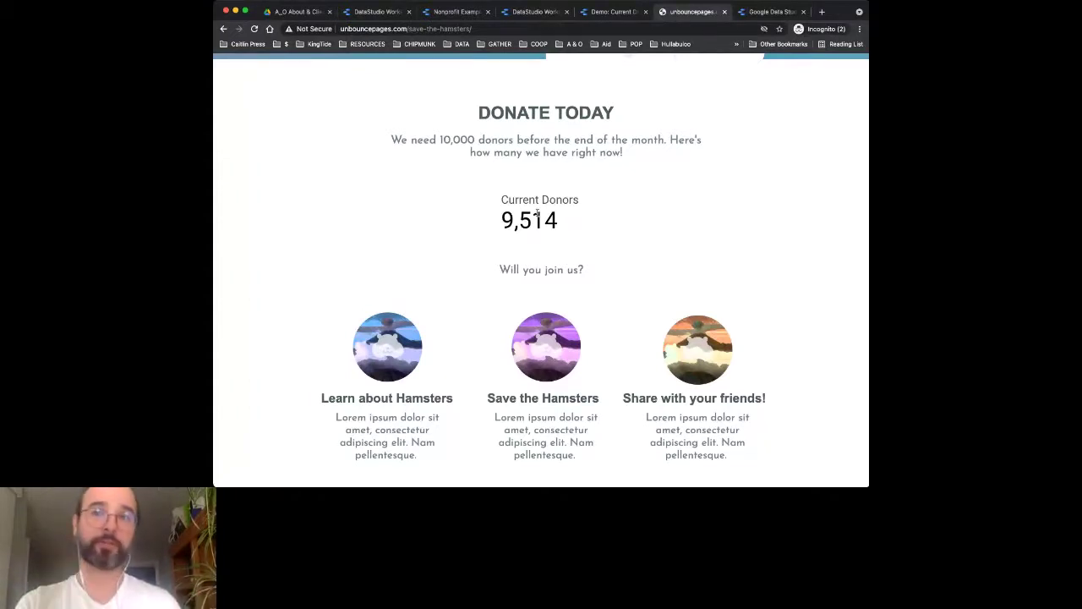
Step: Switch to the DataStudio Workshop (1 of 2) report and examine the Goals (Website) page's scorecards, link table and breakdown tables
left_click(376, 12)
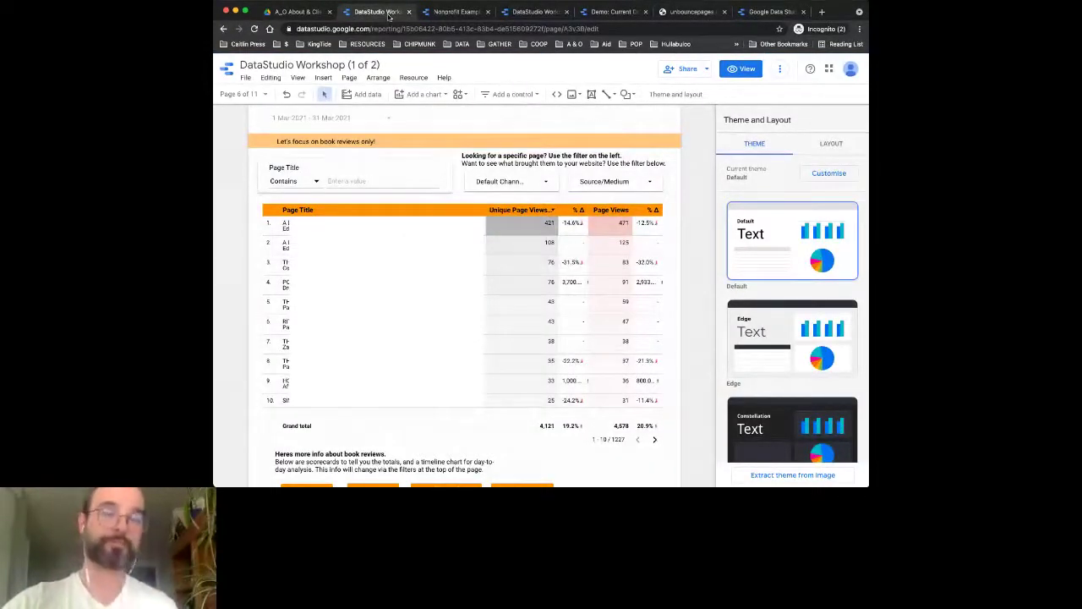
scroll(659, 145, "up", 1)
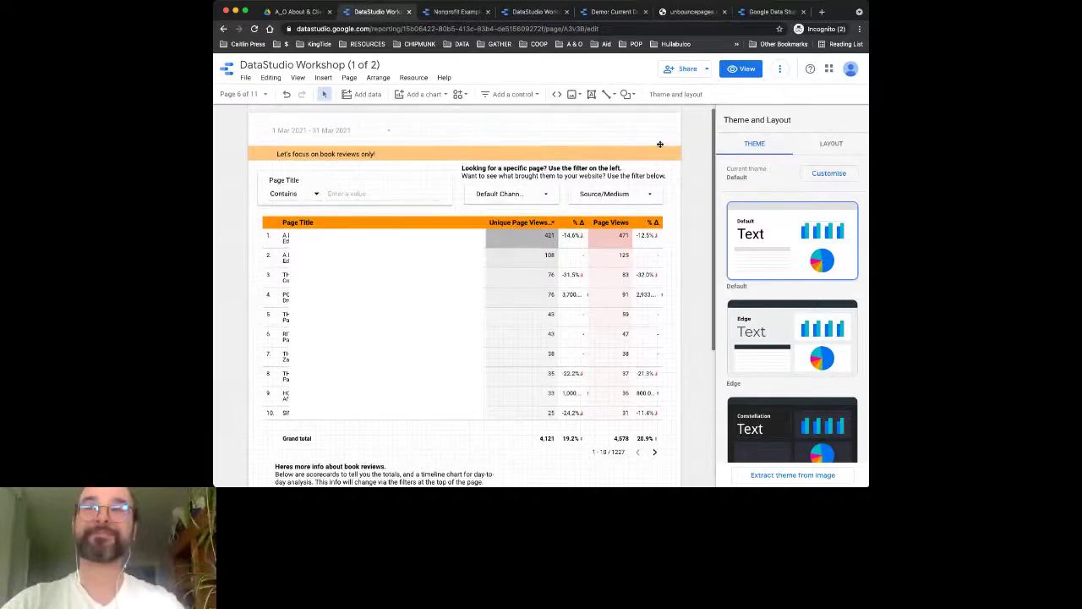
scroll(659, 144, "up", 1)
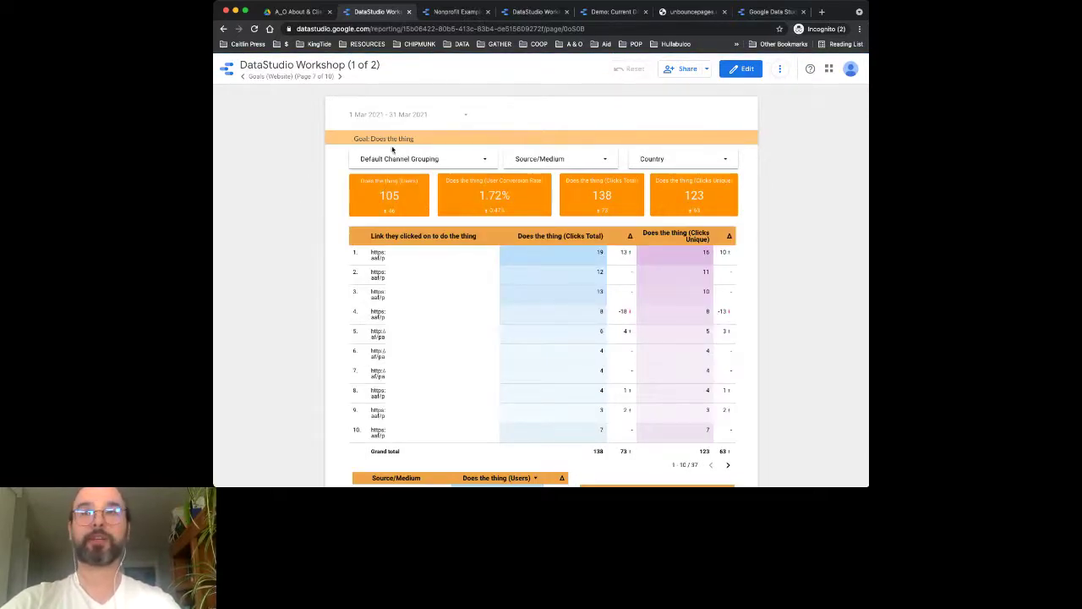
scroll(549, 253, "down", 1)
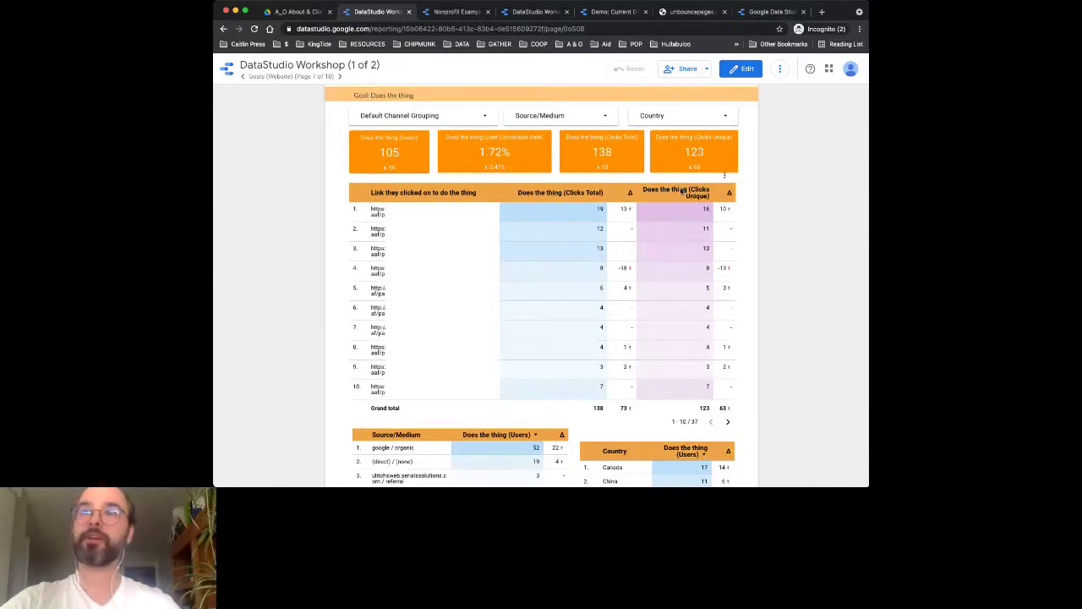
scroll(573, 259, "down", 3)
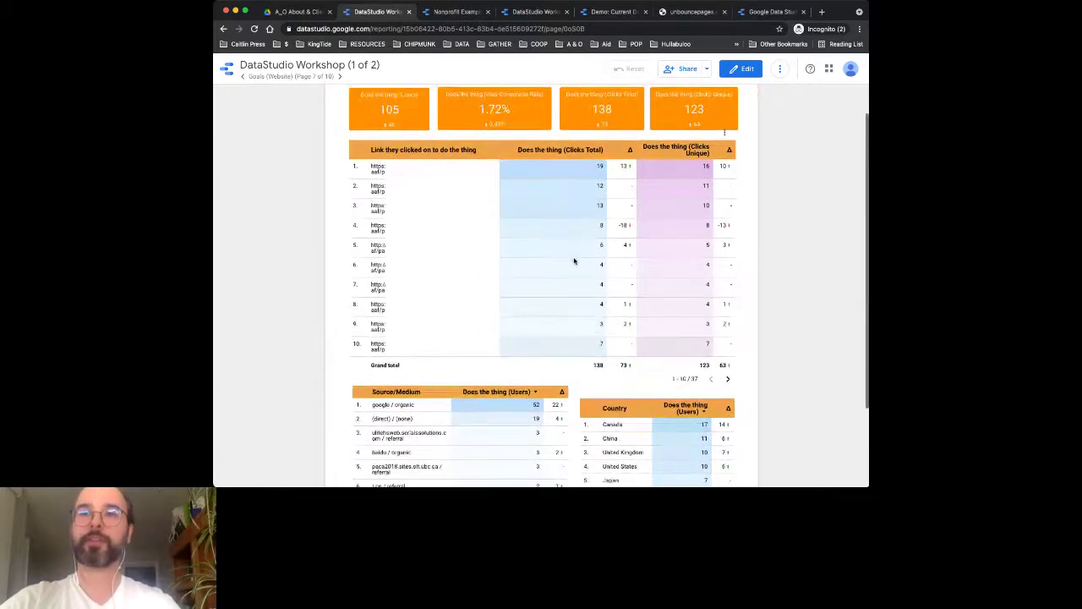
scroll(574, 260, "up", 3)
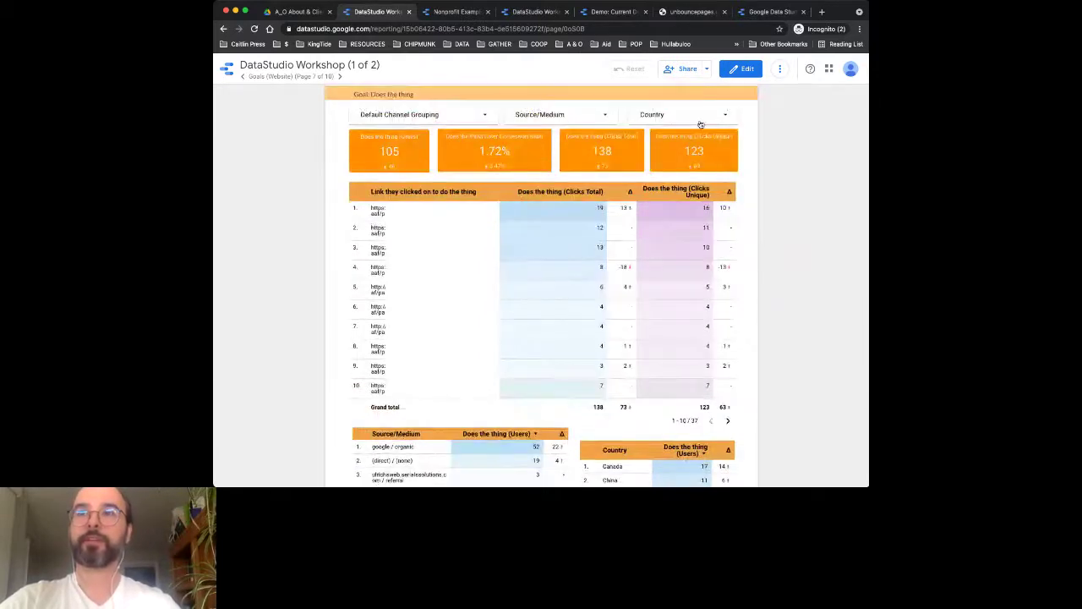
Step: Put the Goals (Website) page in edit mode and examine the custom name and source field of the link table's dimension
left_click(755, 70)
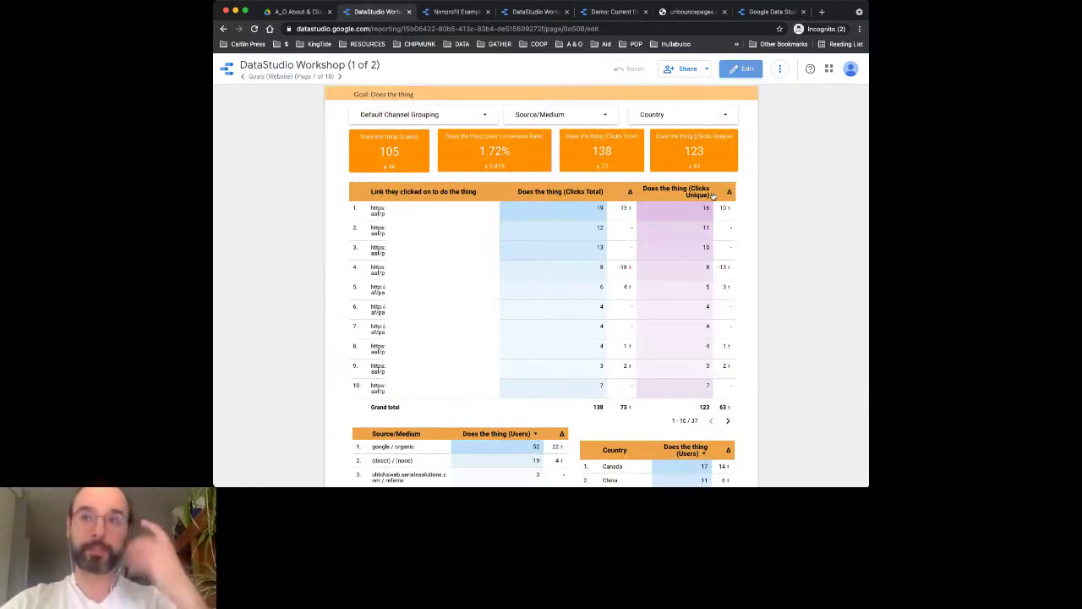
left_click(464, 267)
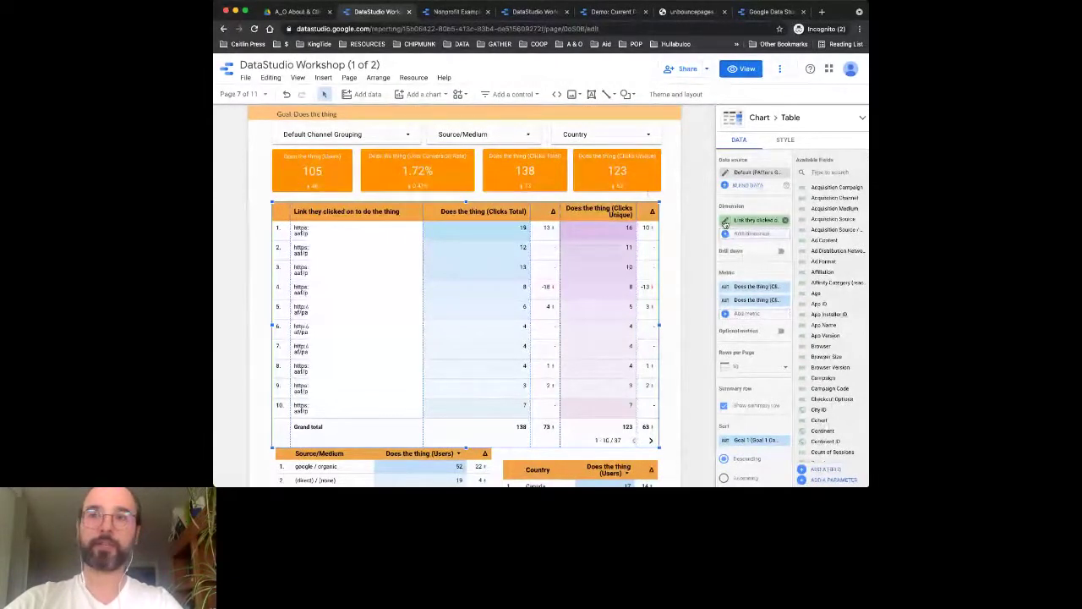
left_click(724, 222)
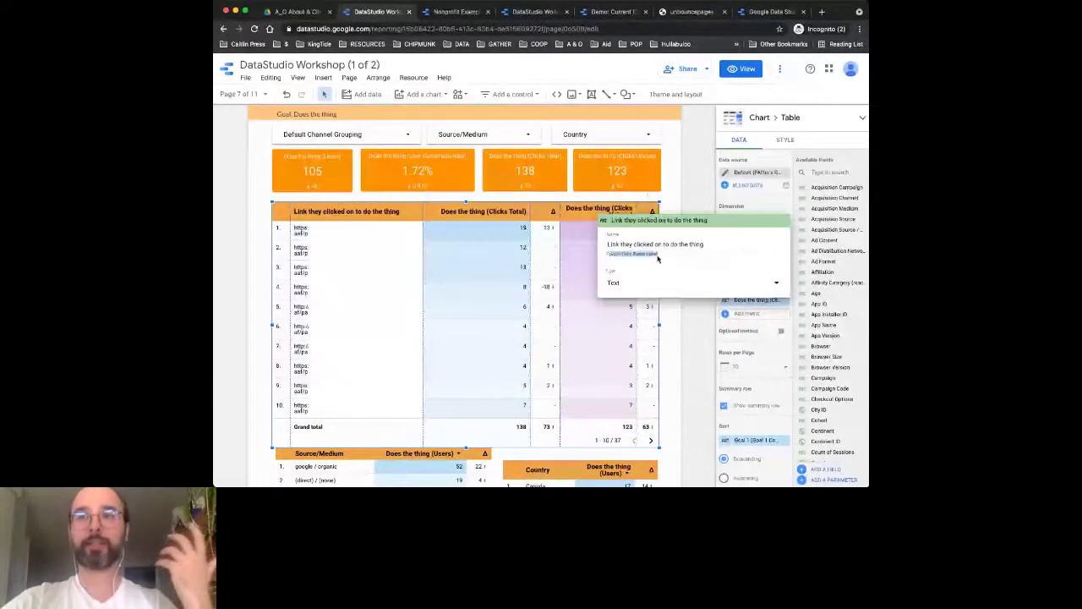
left_click(628, 244)
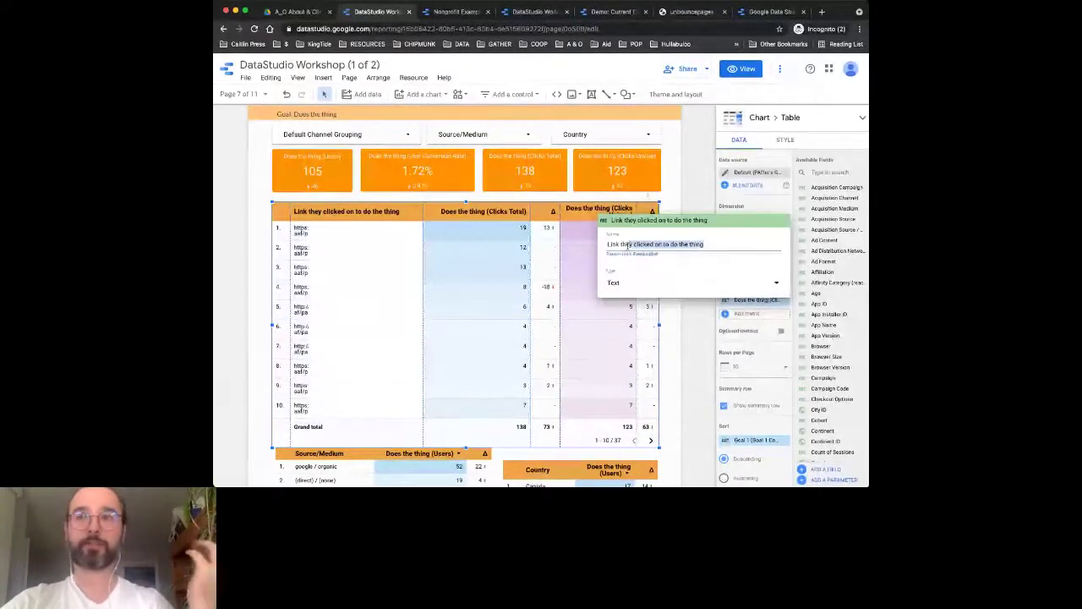
left_click(754, 203)
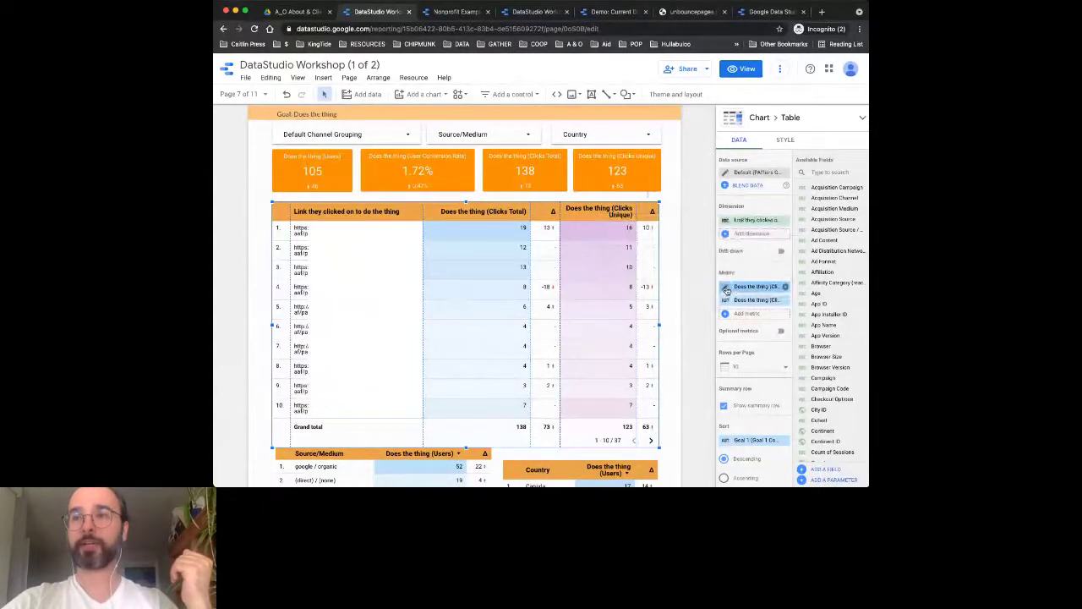
Step: Examine the custom name and source field of the link table's Does the thing (Clicks Total) metric
left_click(725, 287)
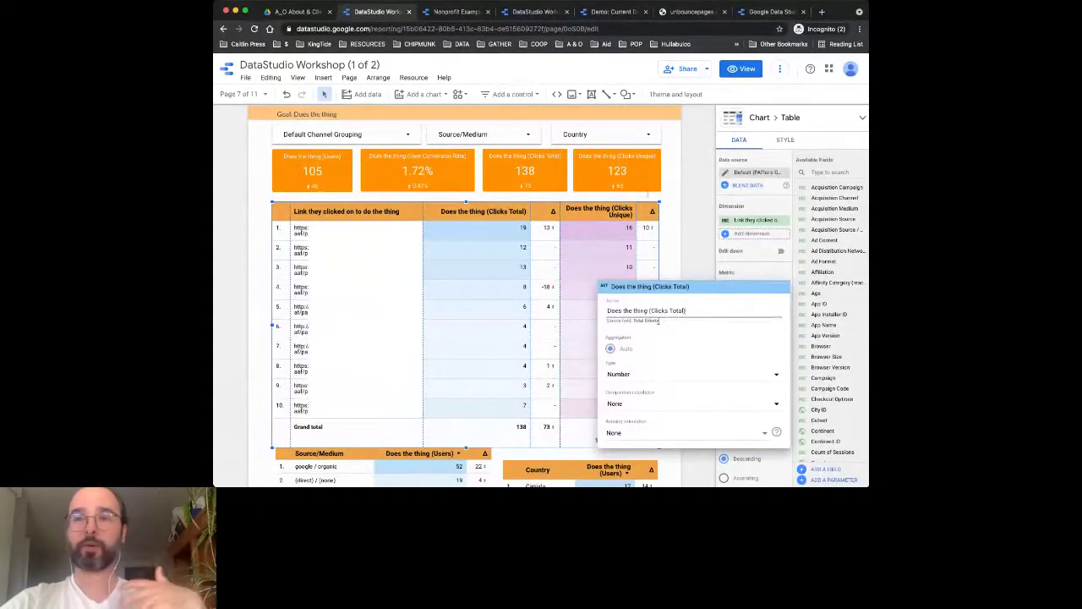
left_click_drag(633, 320, 608, 313)
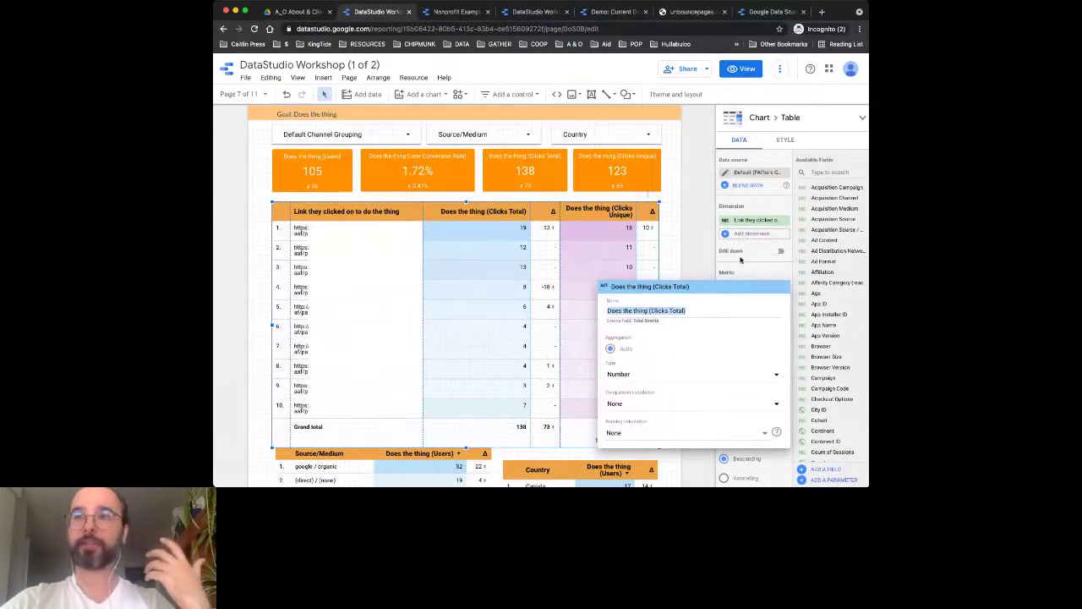
left_click(756, 256)
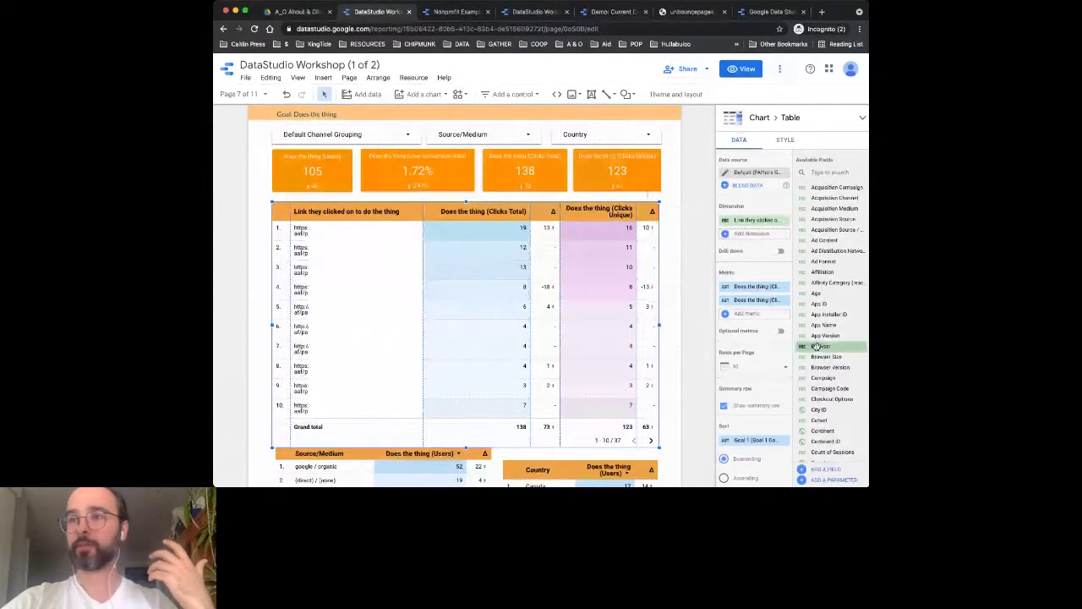
Step: Find the Revenue field among the available fields and add it as the third metric of the link table
scroll(817, 346, "down", 1)
scroll(828, 353, "down", 10)
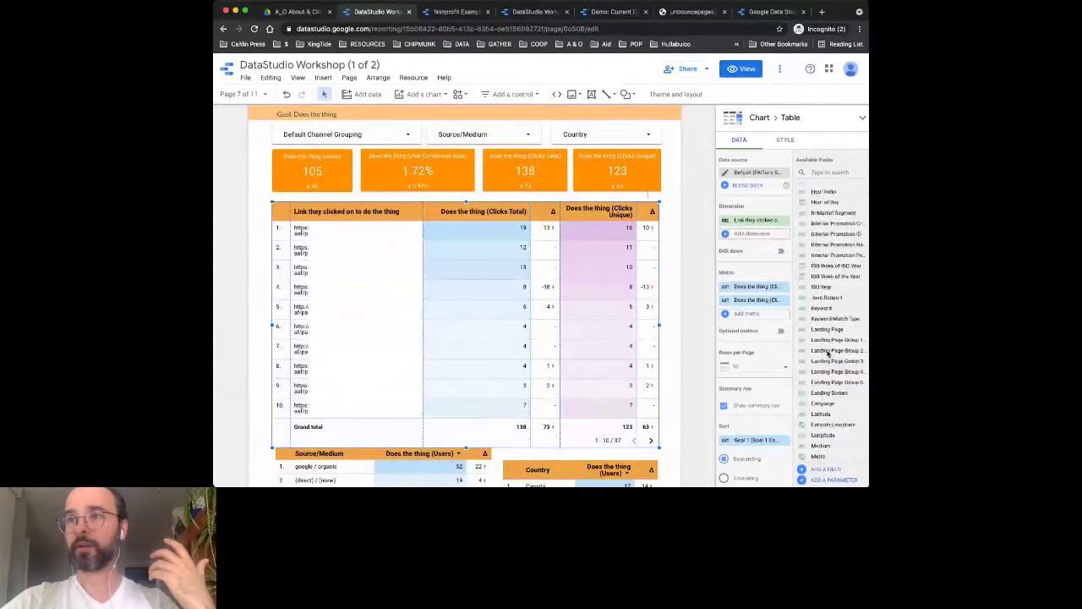
scroll(828, 354, "down", 10)
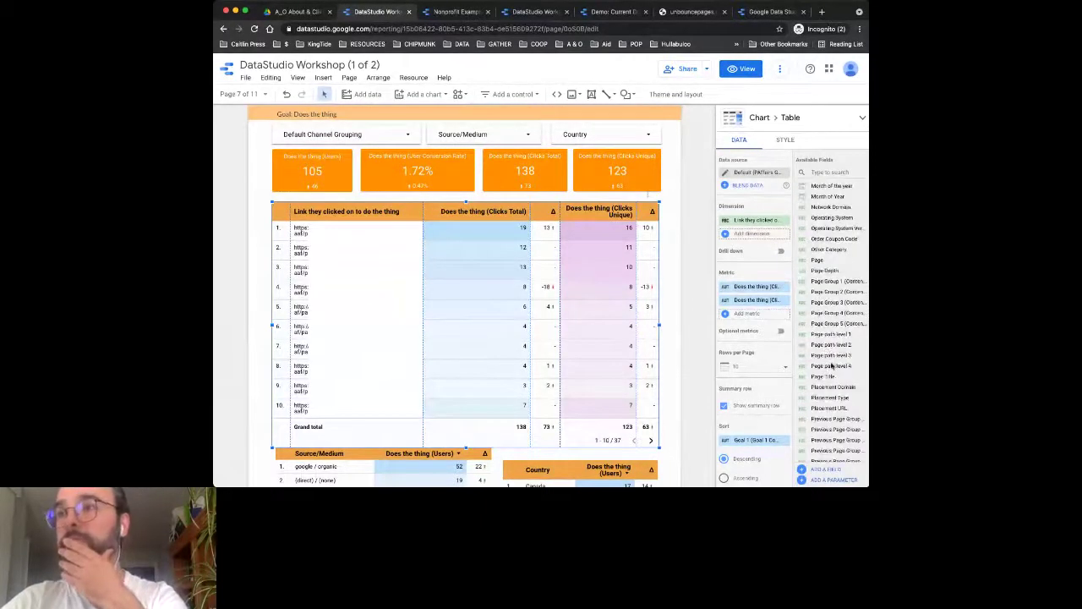
scroll(831, 365, "down", 10)
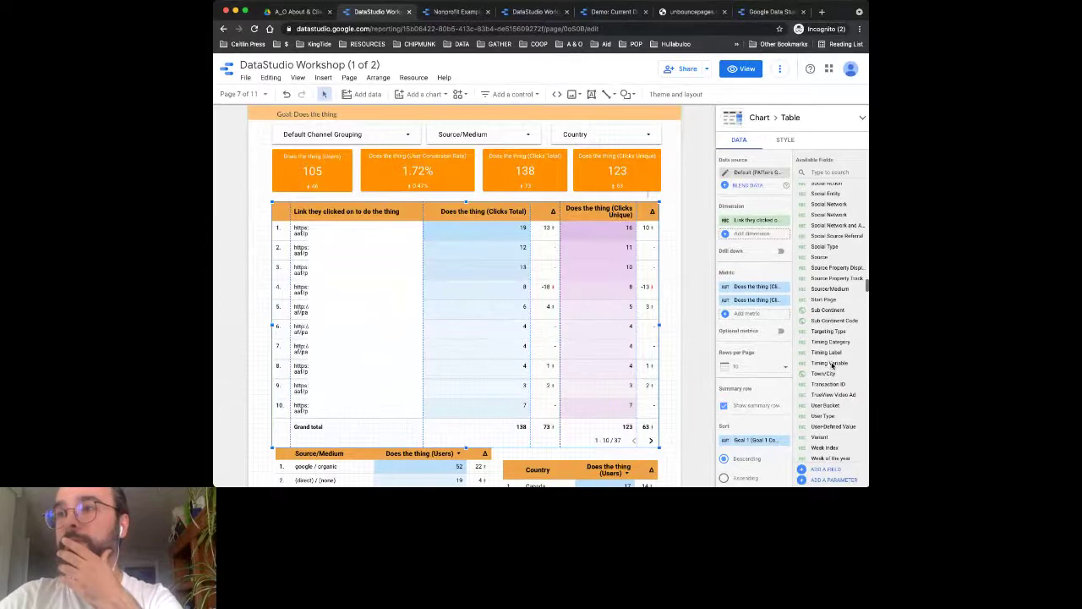
scroll(832, 364, "up", 15)
scroll(830, 366, "down", 15)
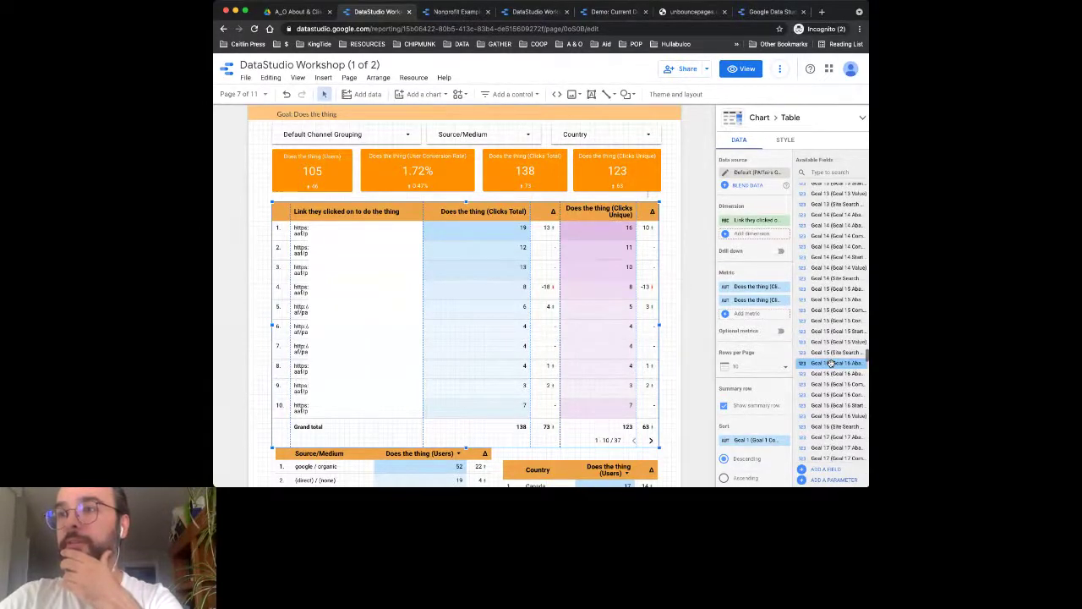
scroll(831, 364, "down", 10)
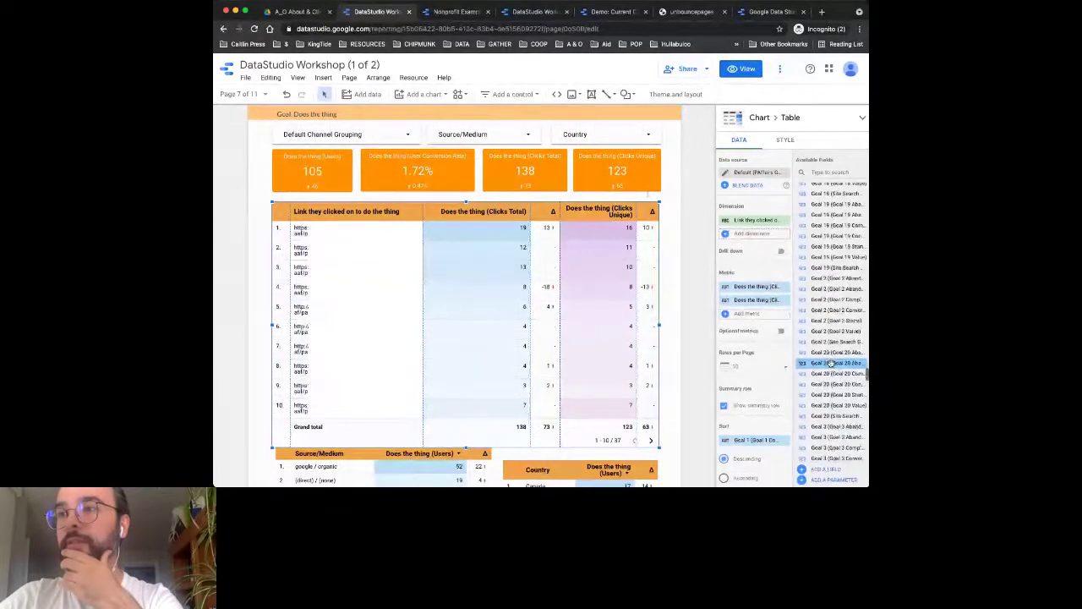
scroll(831, 363, "down", 10)
scroll(831, 365, "down", 10)
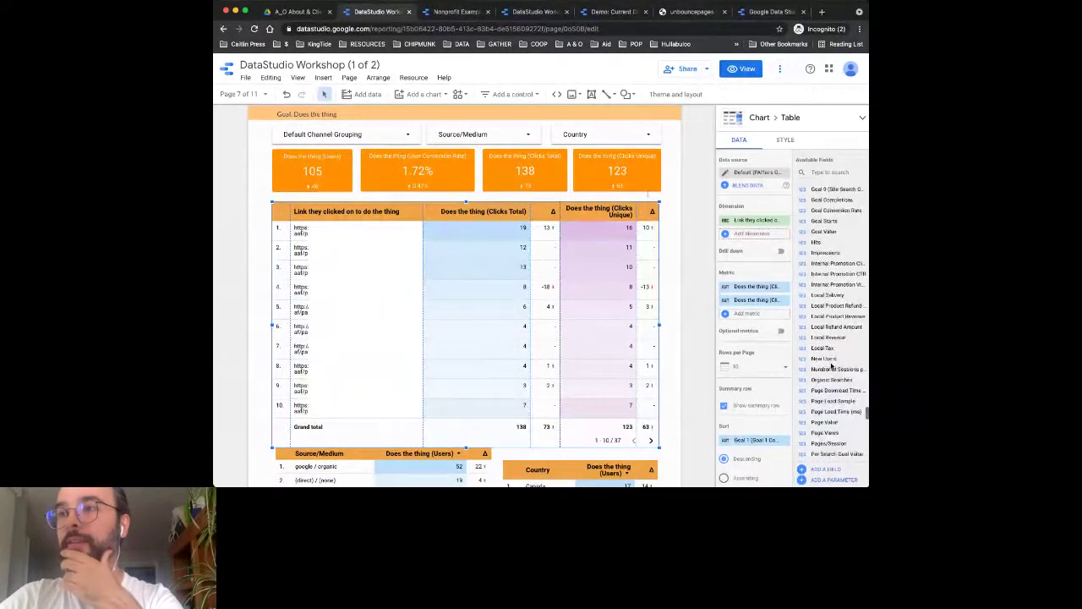
scroll(831, 365, "down", 10)
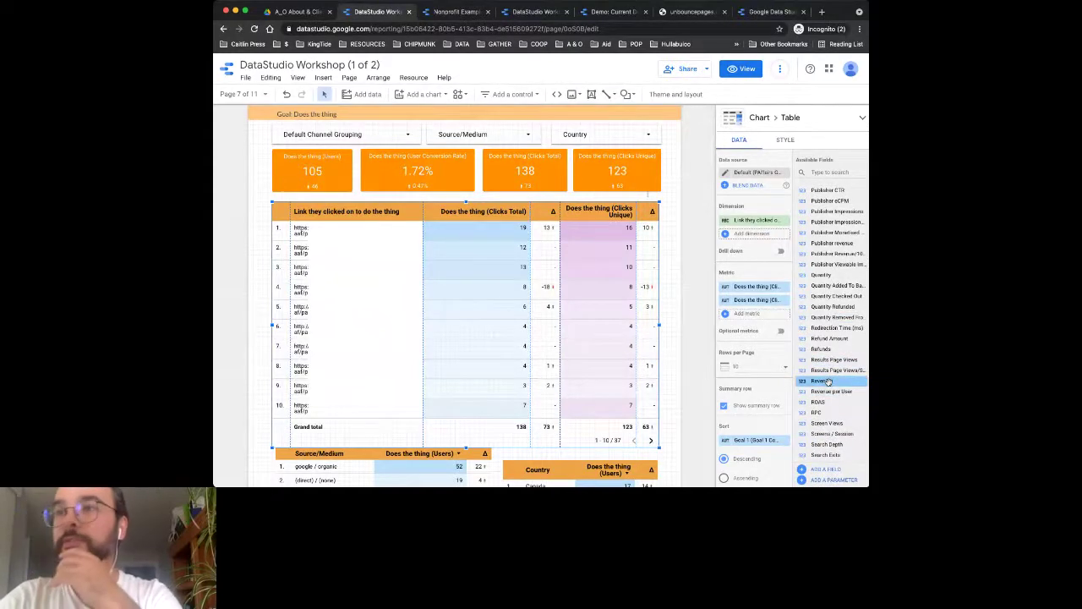
left_click_drag(827, 382, 755, 314)
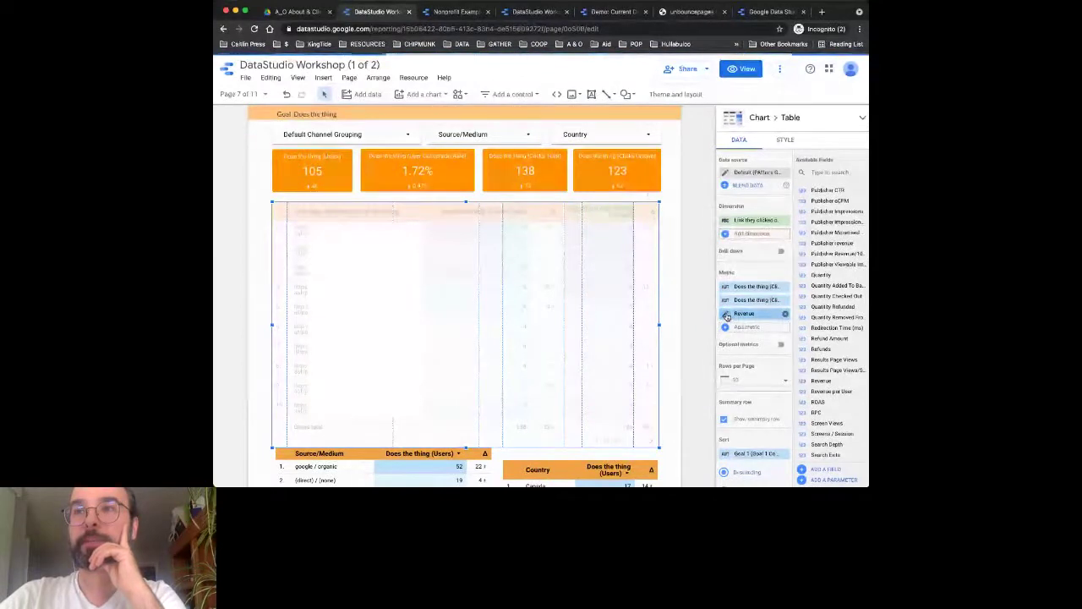
Step: Examine the Revenue metric's name, type and calculation settings and close them without renaming it
left_click(725, 314)
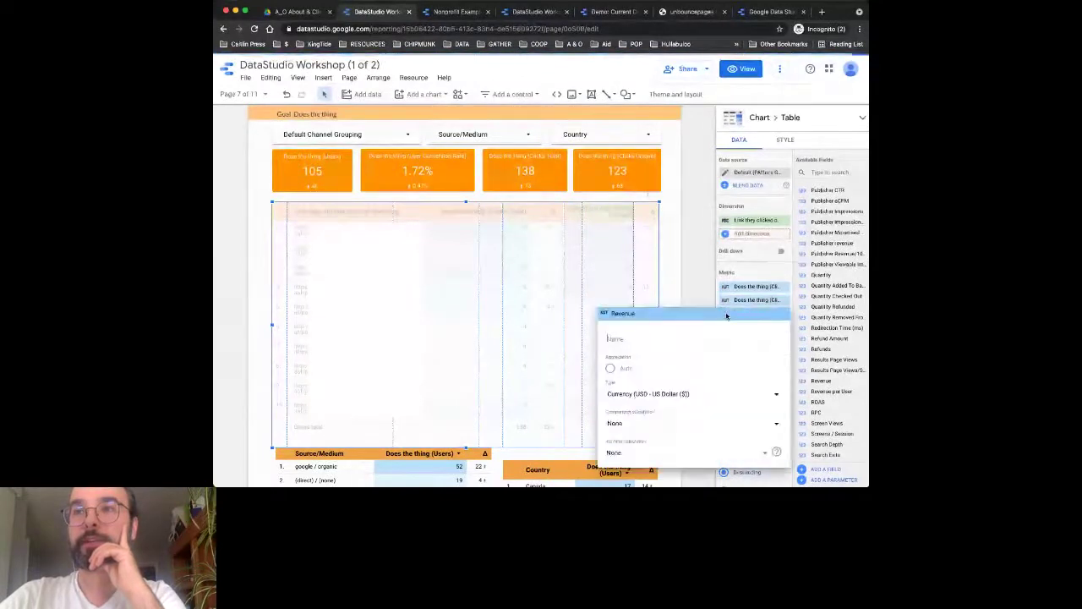
left_click(629, 339)
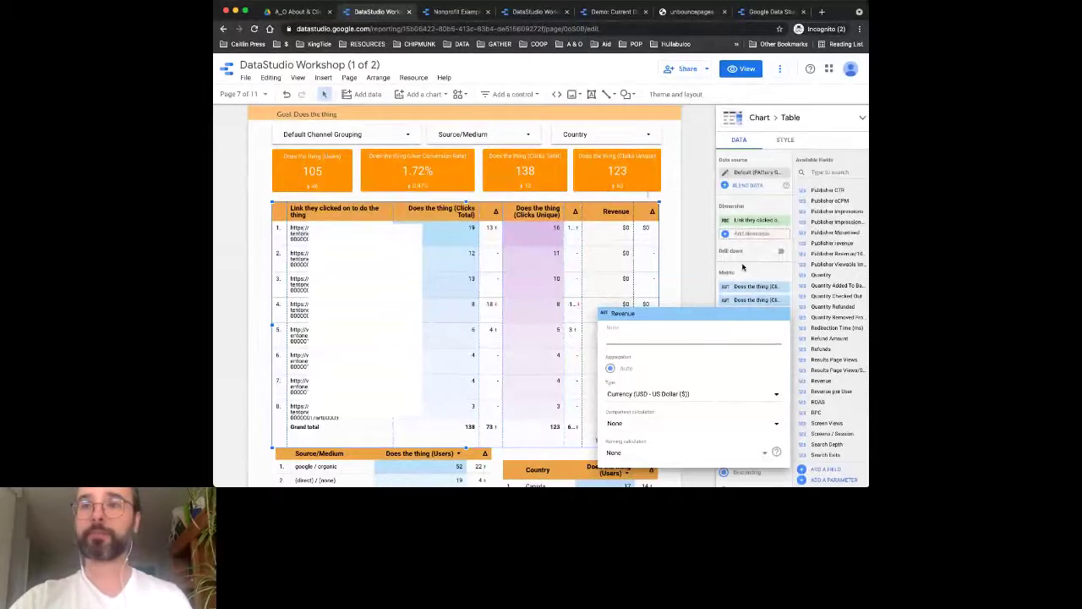
left_click(745, 271)
Step: Switch the report to view mode and examine the Audience (Website) page's demographic and location charts and the Twitter page
left_click(747, 71)
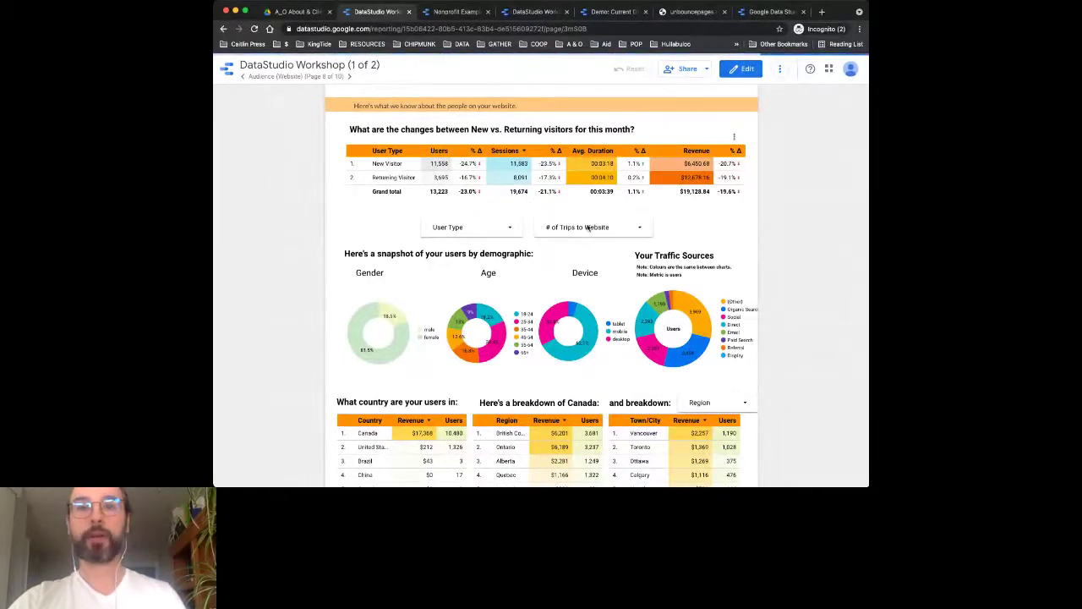
scroll(589, 235, "down", 1)
scroll(589, 235, "down", 1)
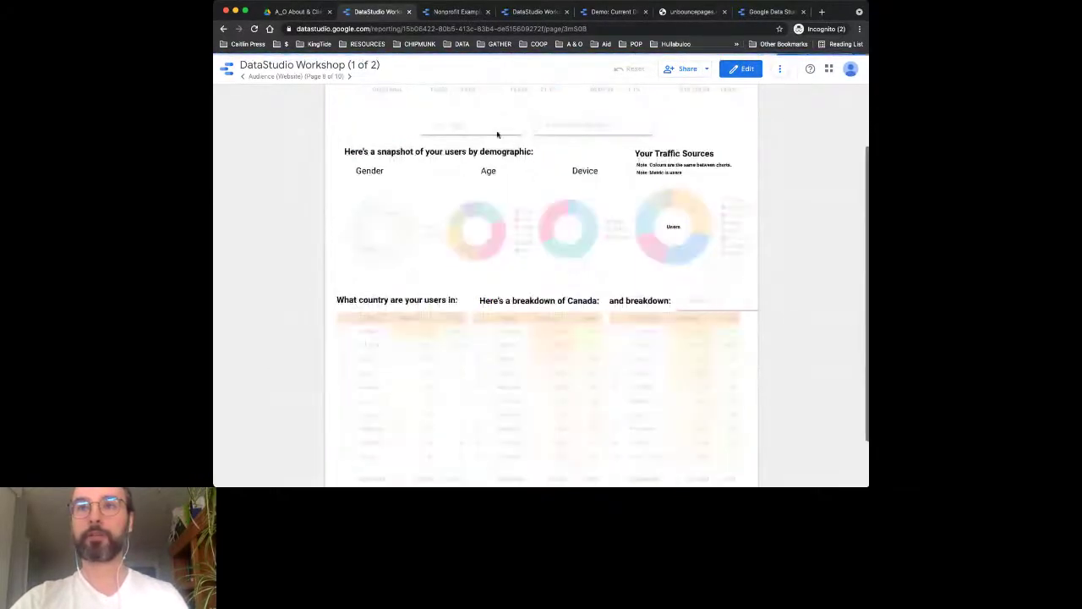
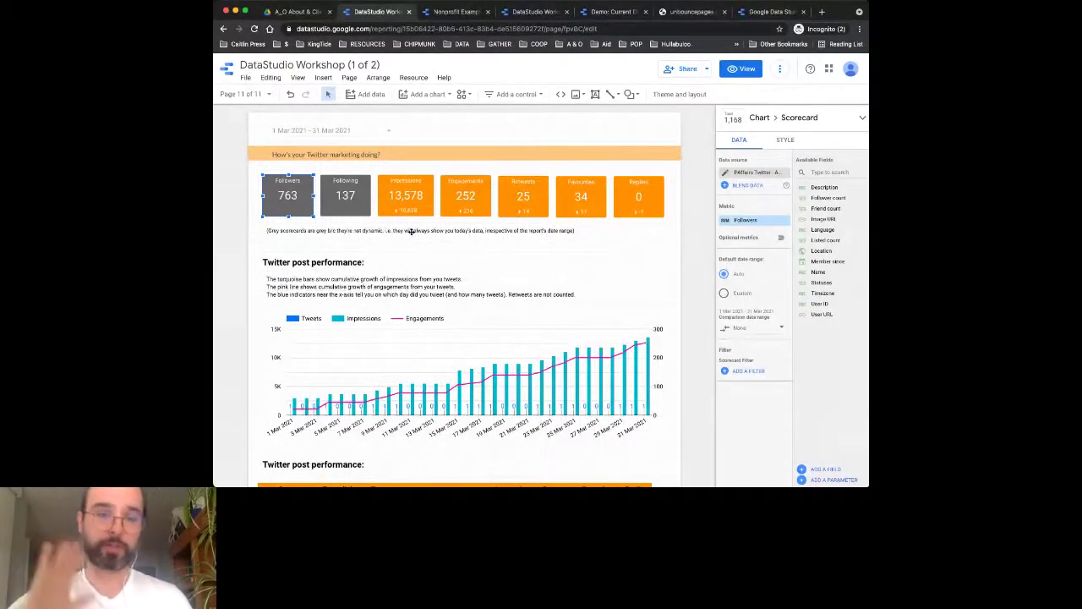
left_click(743, 69)
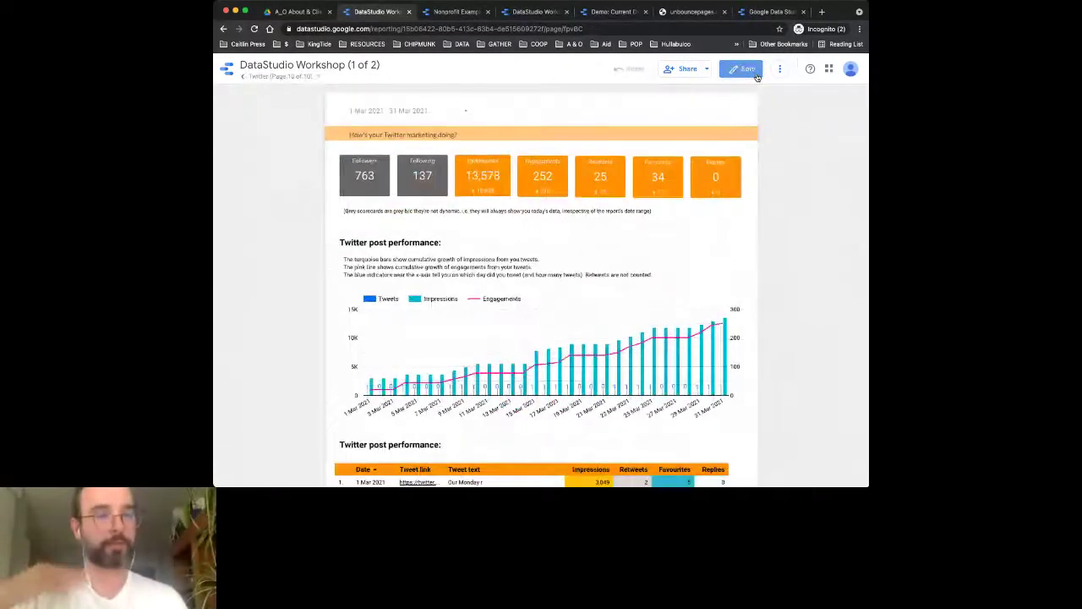
Step: Switch to the DataStudio Workshop (2 of 2) report and examine its Facebook Ads, Pinterest Ads and blended data scorecards
left_click(545, 14)
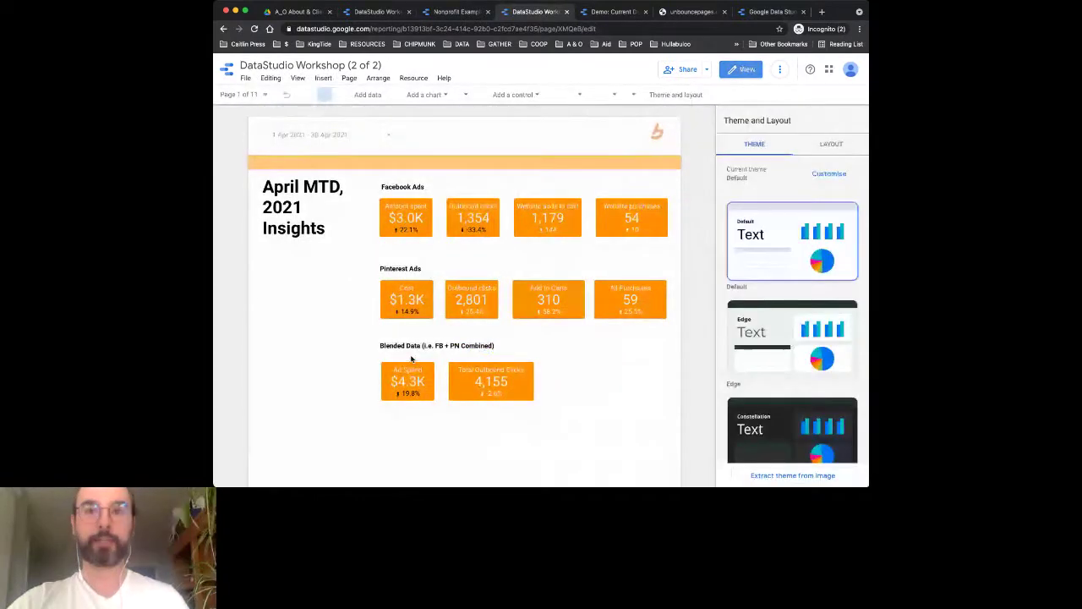
scroll(411, 359, "down", 1)
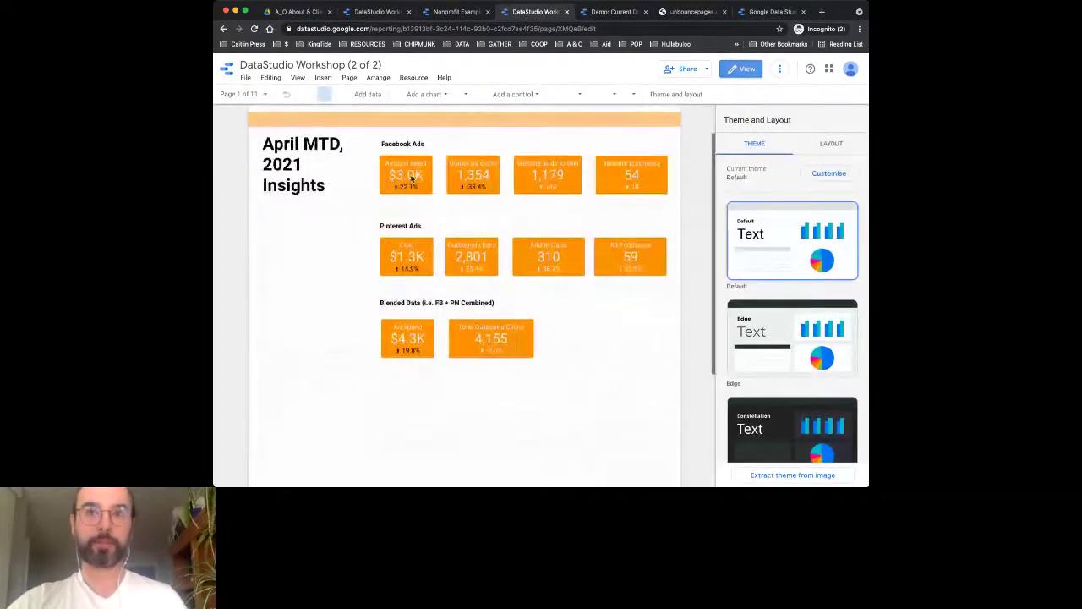
scroll(411, 326, "down", 1)
scroll(412, 304, "down", 1)
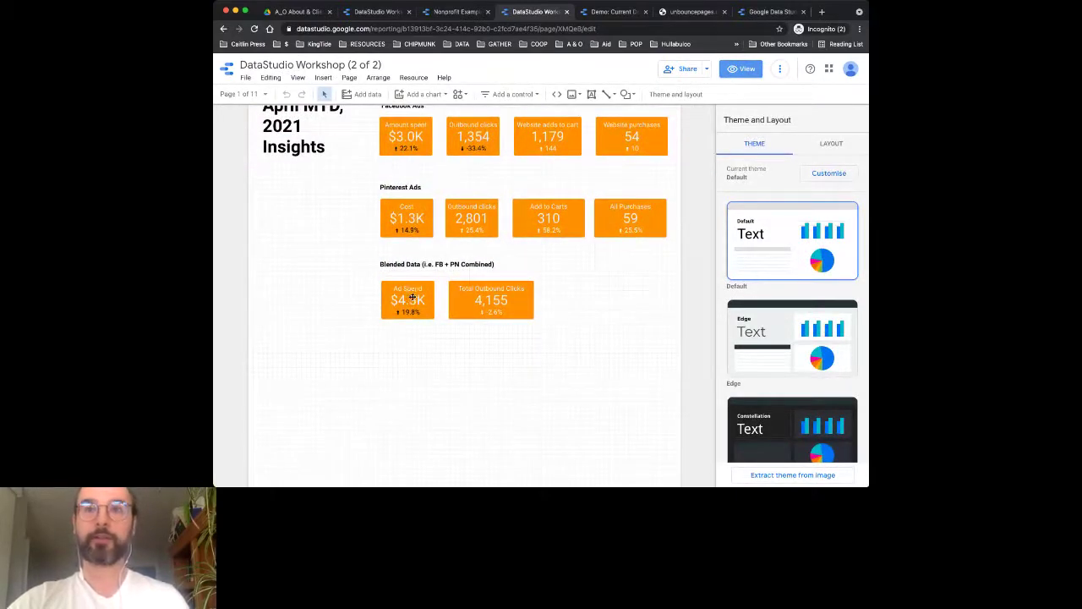
Step: Examine the Facebook and Pinterest sources and metrics of the Ads (Combined) blended data view and close it without changes
left_click(412, 78)
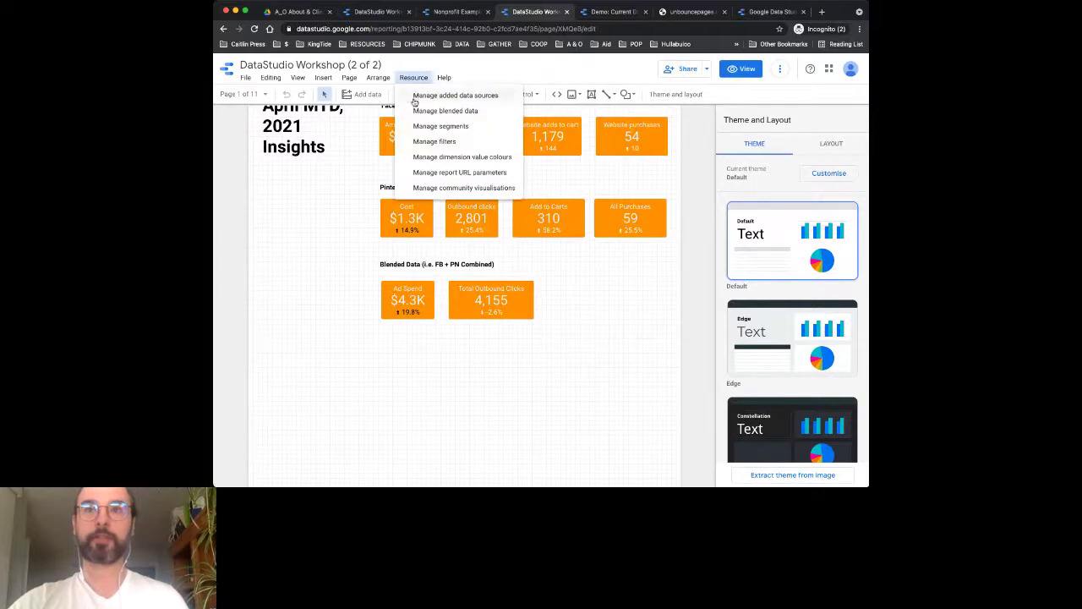
left_click(413, 111)
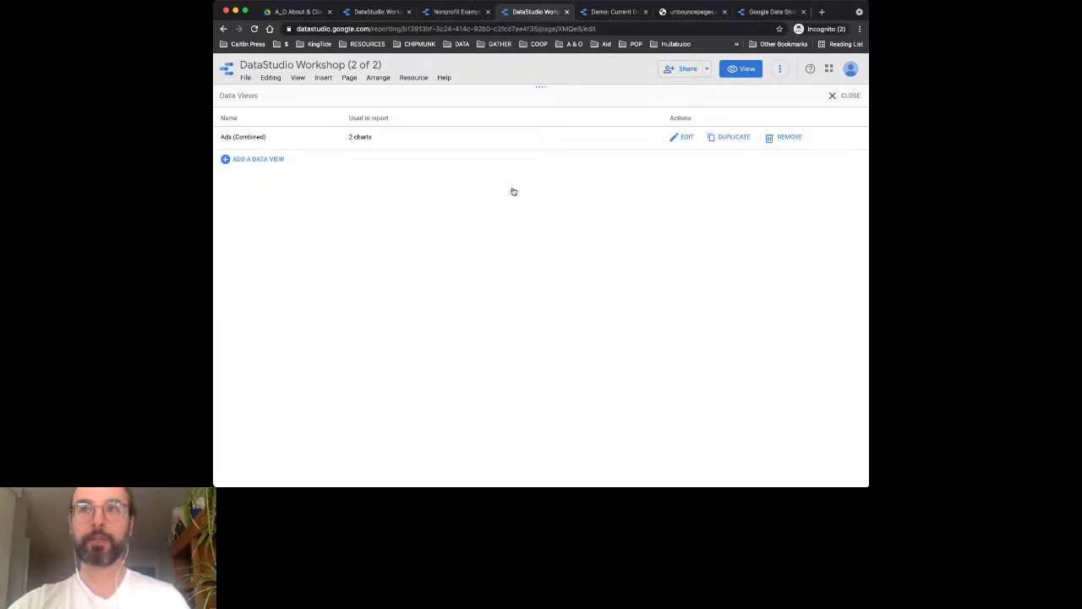
left_click(327, 142)
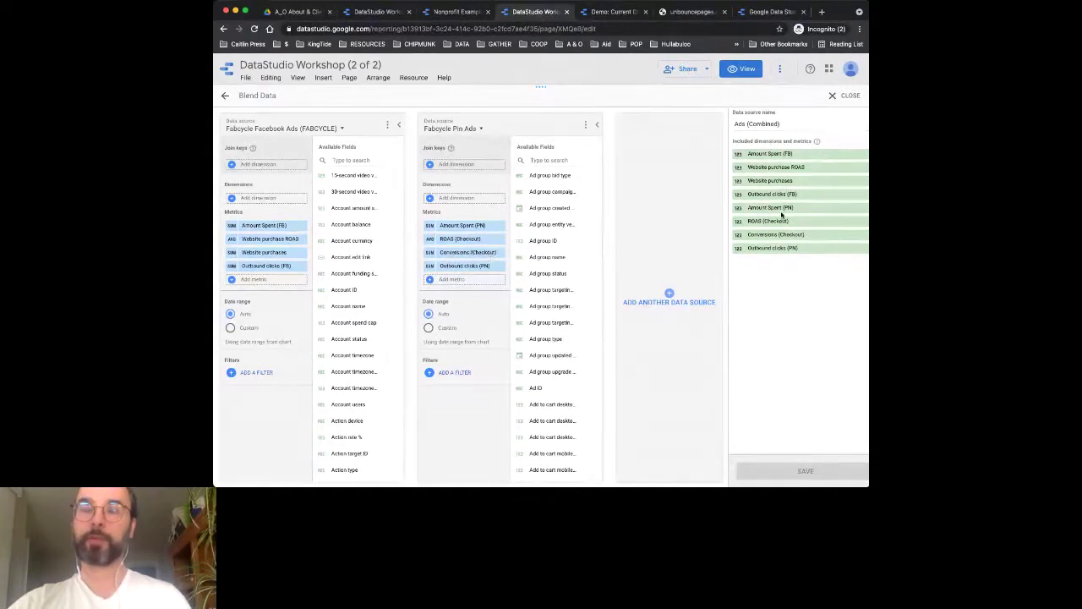
left_click(843, 96)
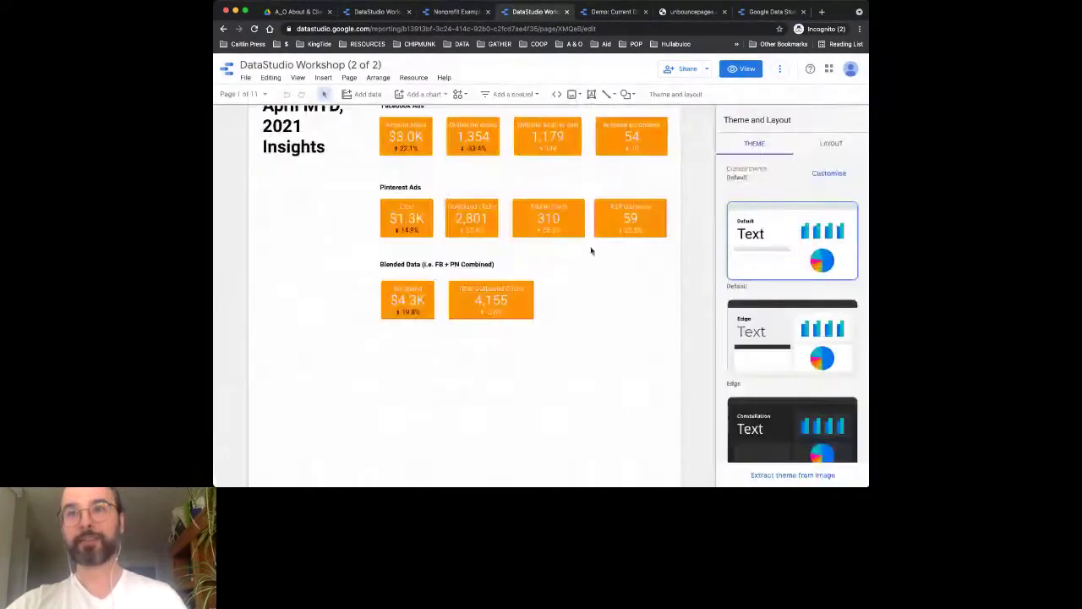
Step: Select the blended Ad Spend scorecard and examine its data source options, metric formula and available metrics
left_click(408, 289)
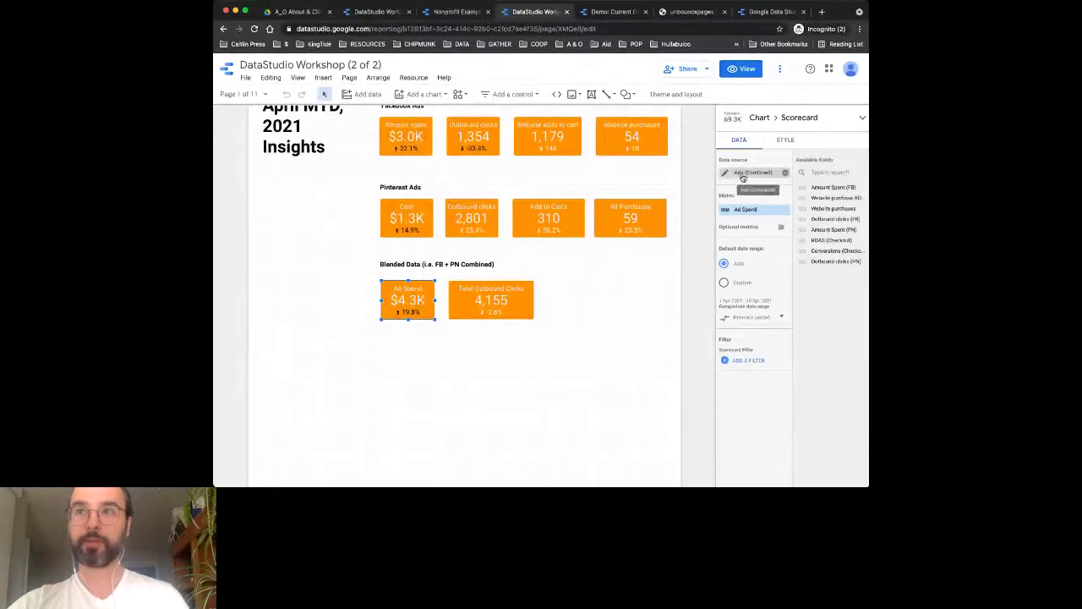
left_click(742, 174)
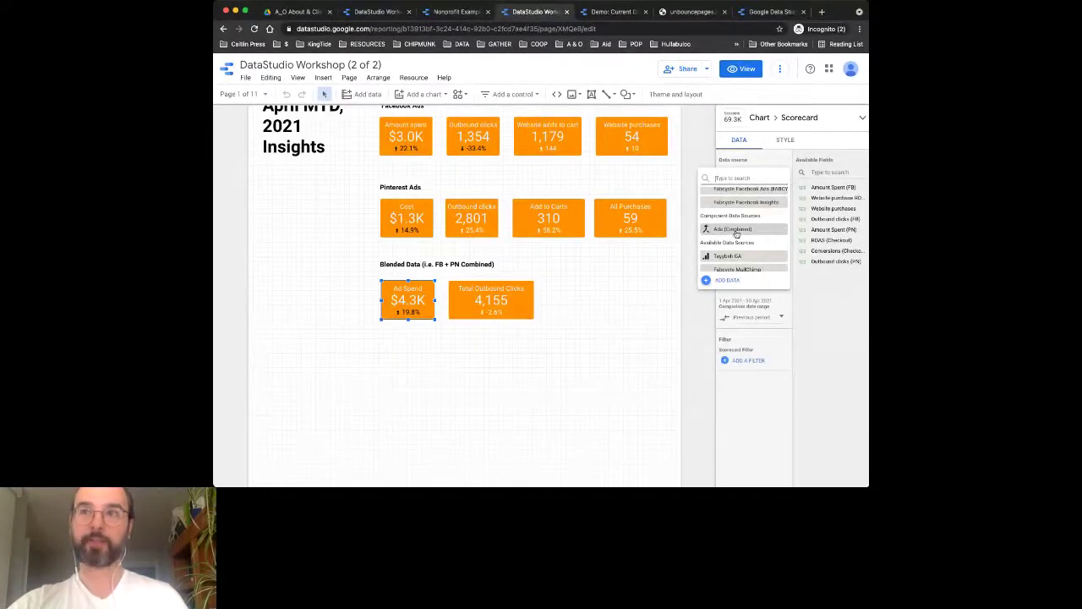
left_click(755, 163)
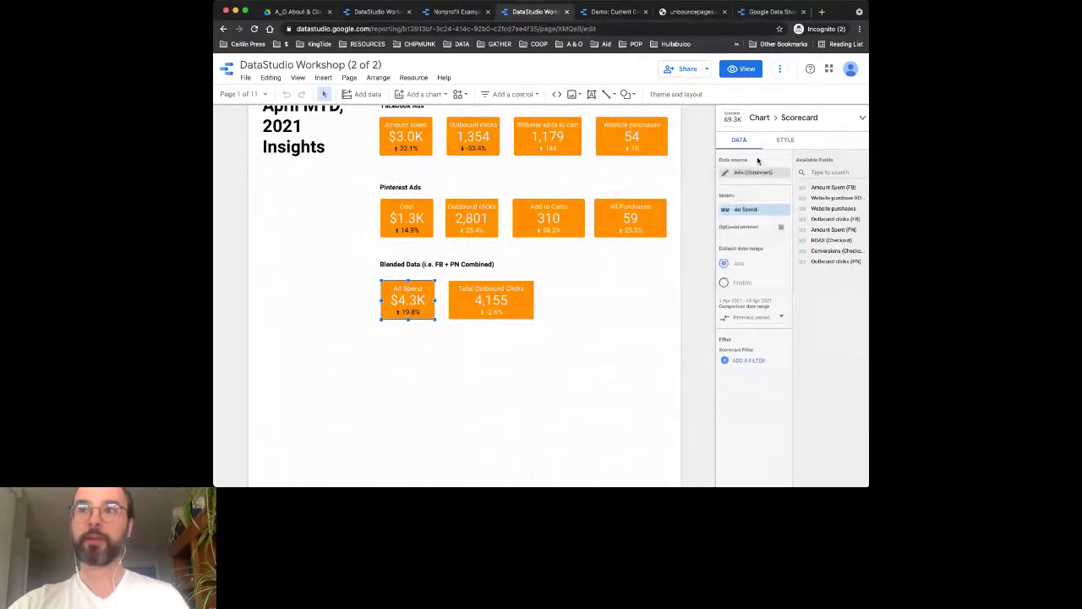
left_click(726, 212)
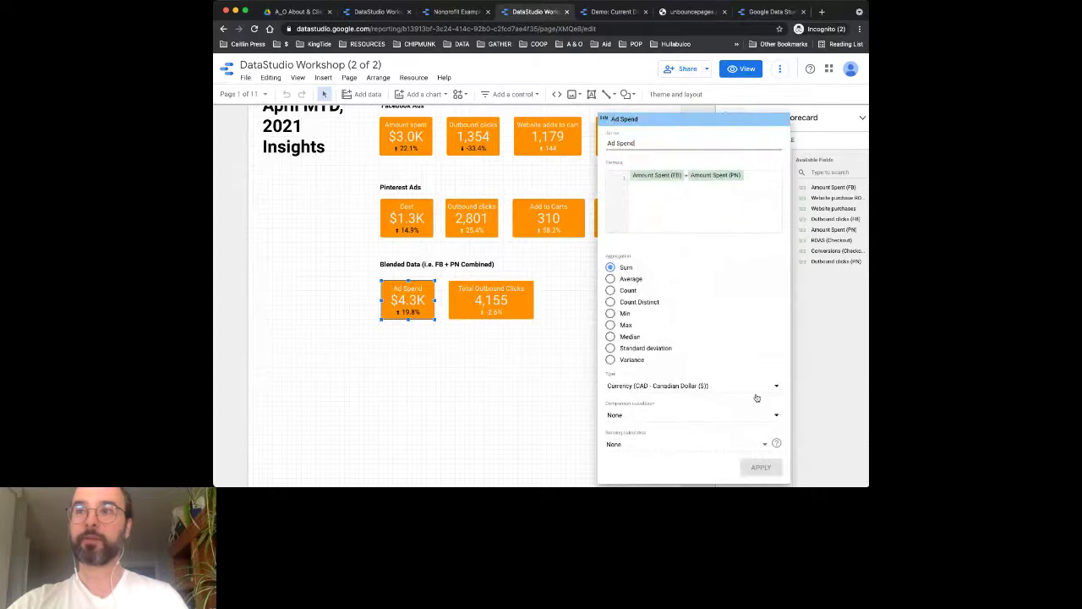
left_click(829, 316)
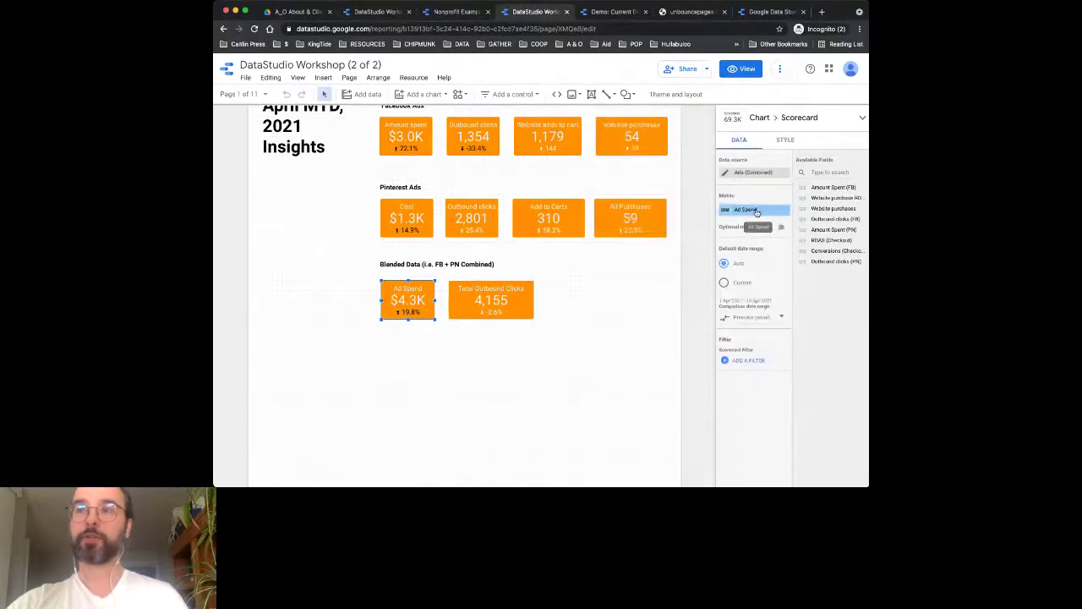
left_click(753, 210)
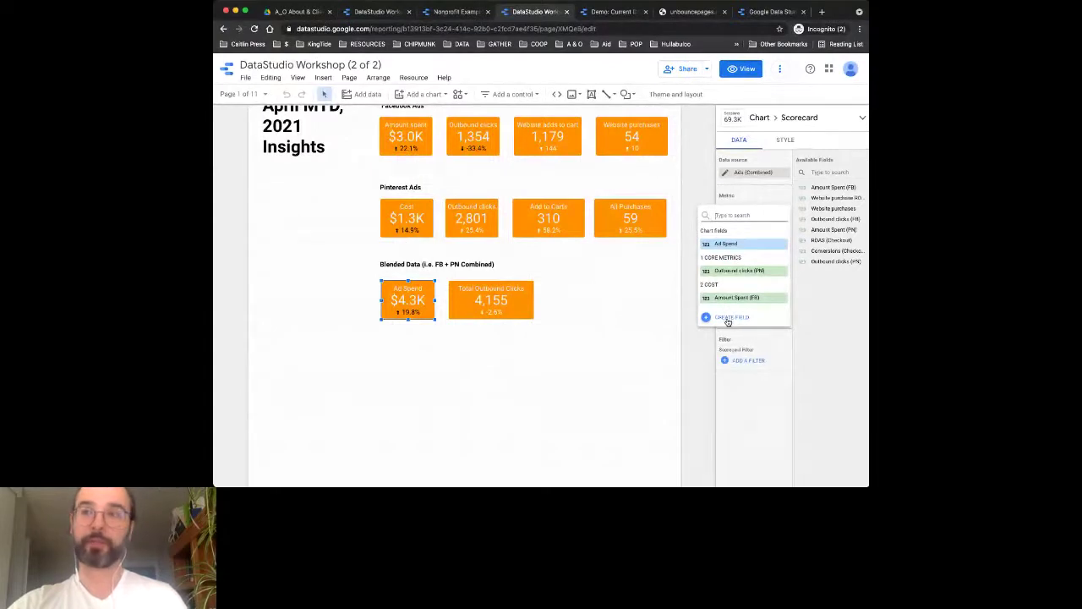
left_click(813, 309)
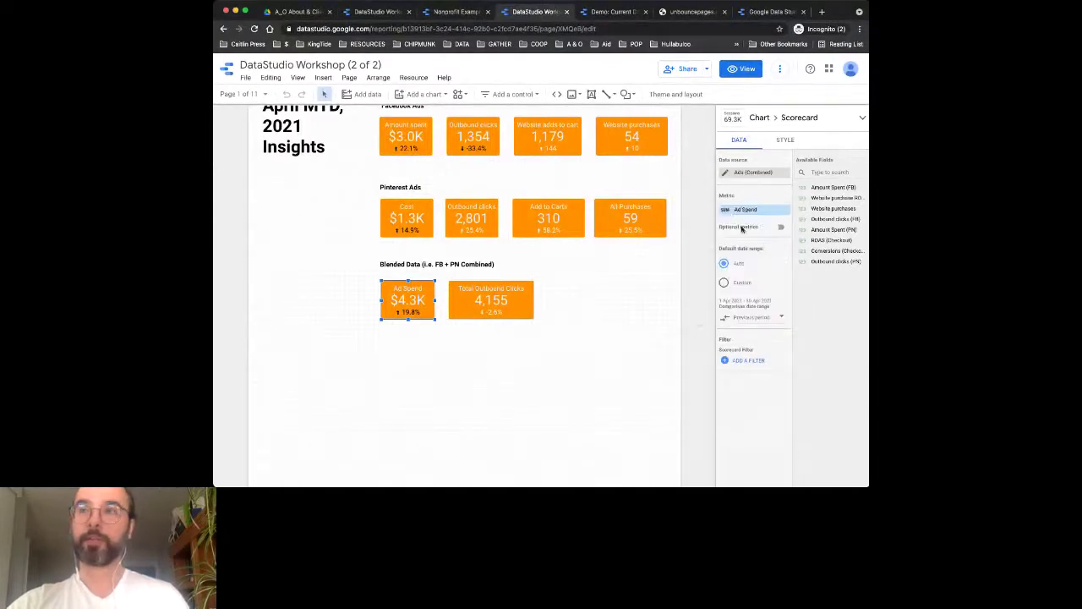
Step: Rename the blended scorecard's Ad Spend metric to "Ad Spend (combined)", keeping its formula and Sum aggregation
left_click(724, 212)
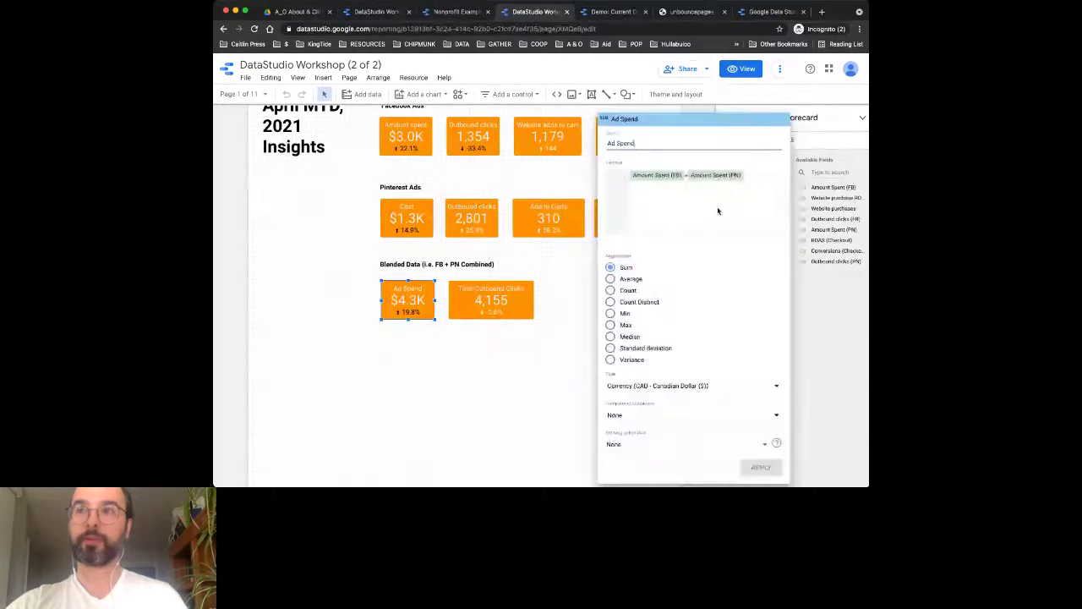
left_click(642, 143)
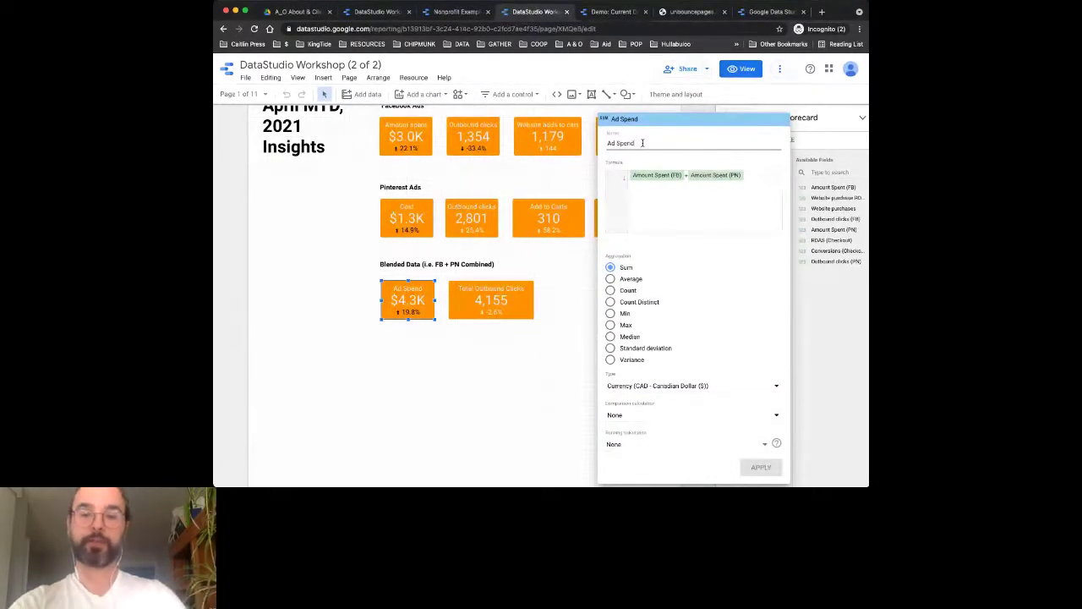
type("(combined)")
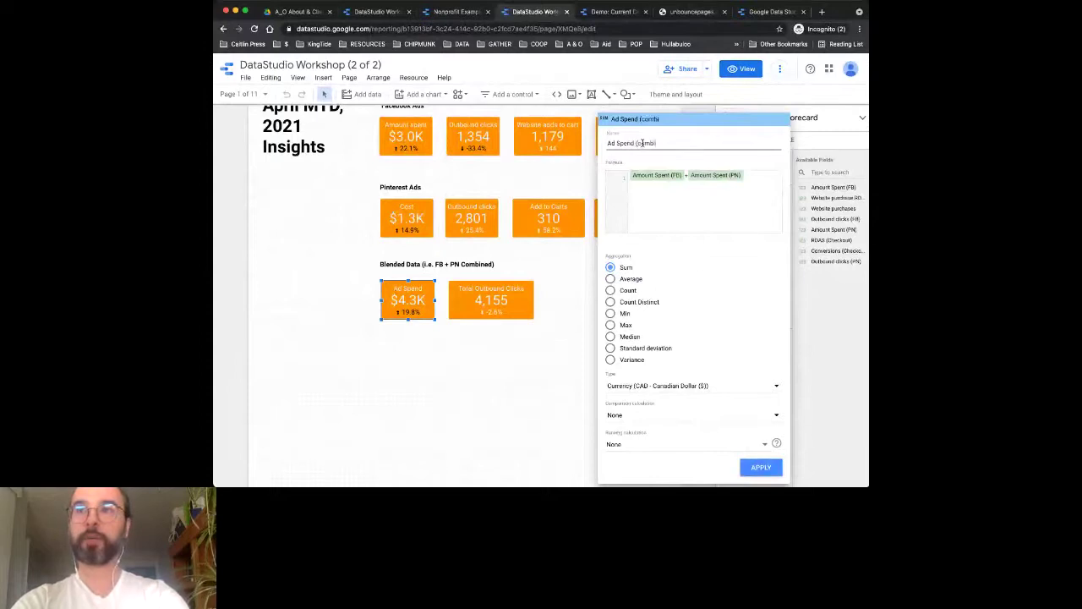
left_click(688, 181)
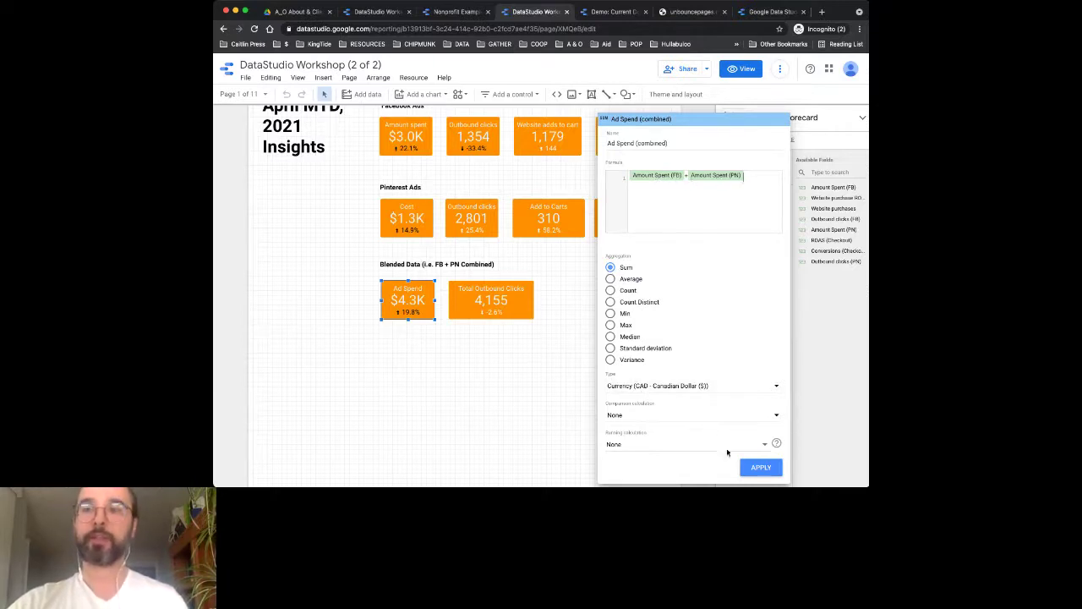
left_click(816, 397)
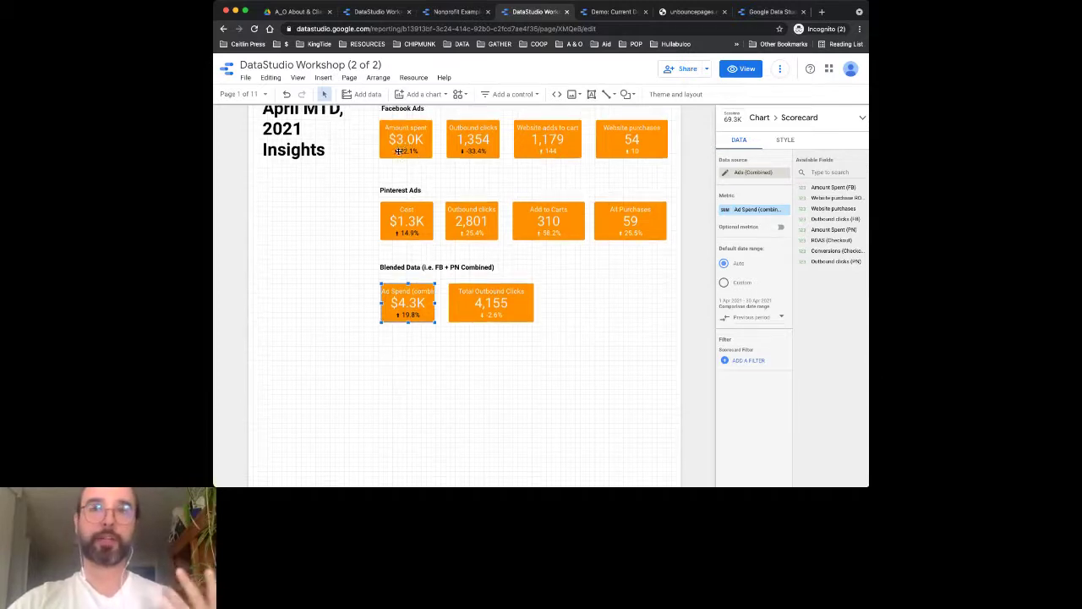
Step: Switch the report to view mode and examine the Mailchimp, Klaviyo and Facebook Ads (FABCYCLE) pages
scroll(409, 245, "up", 1)
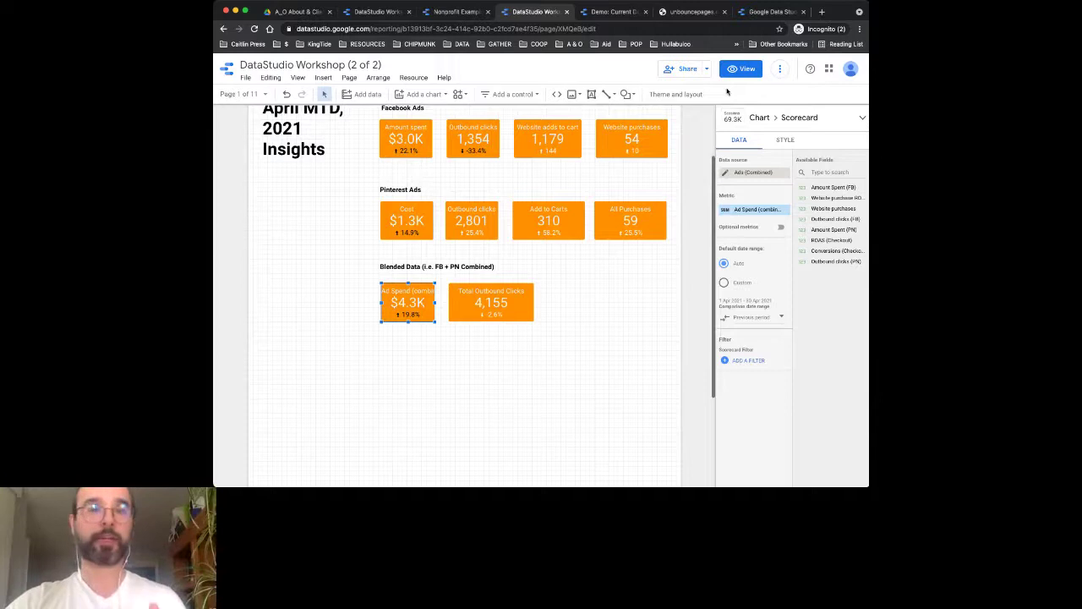
left_click(741, 69)
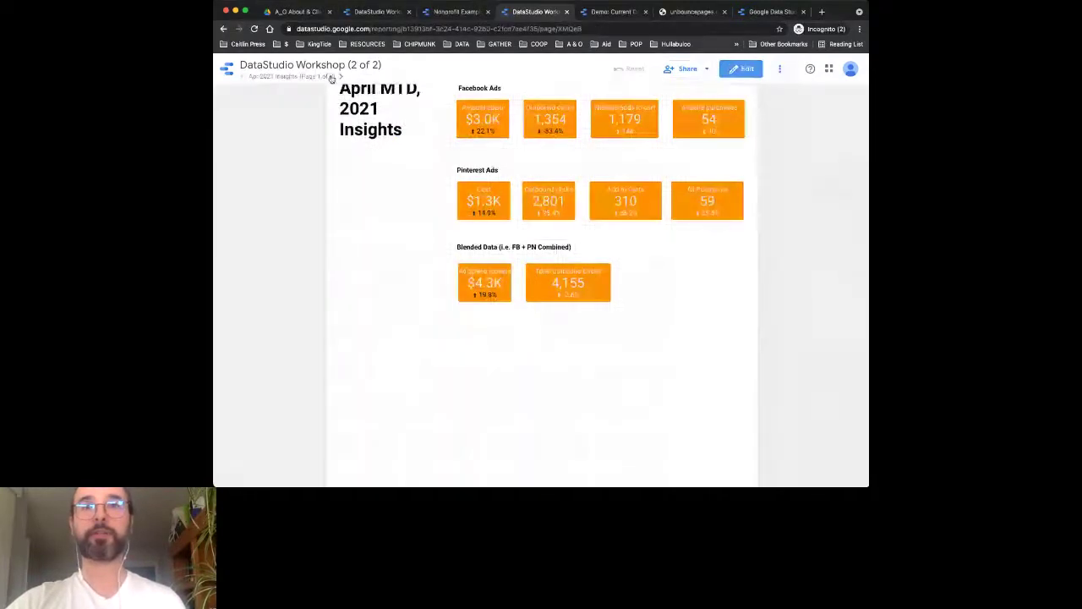
left_click(332, 77)
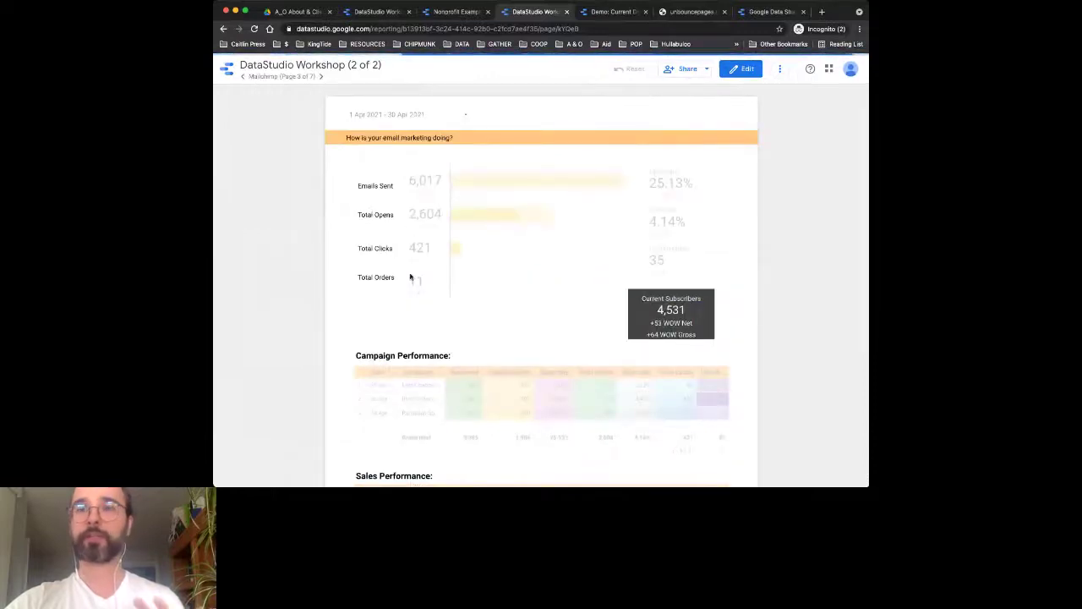
left_click(291, 76)
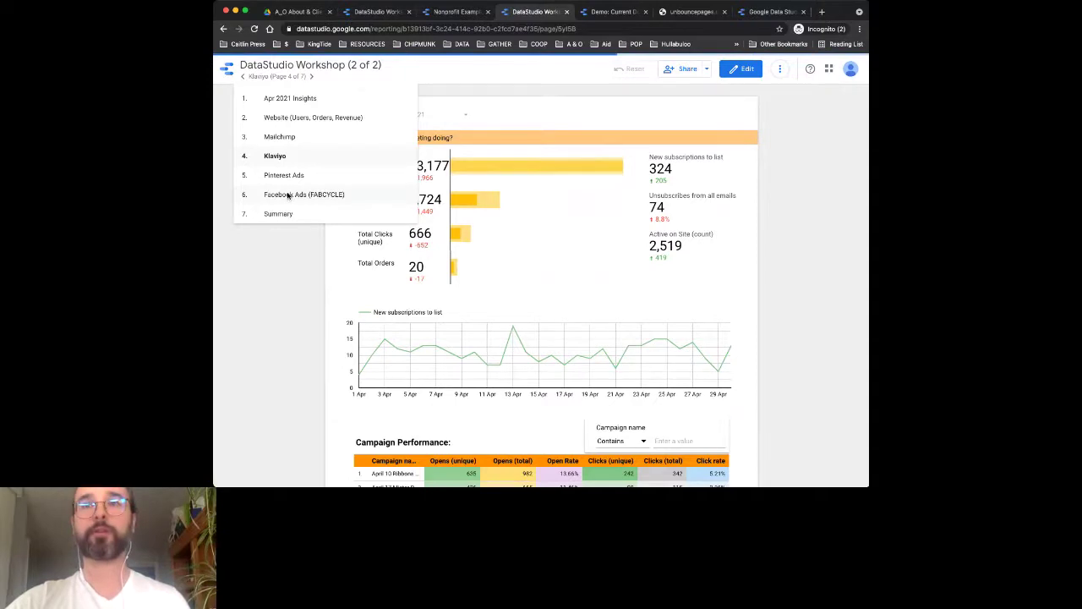
scroll(294, 263, "down", 1)
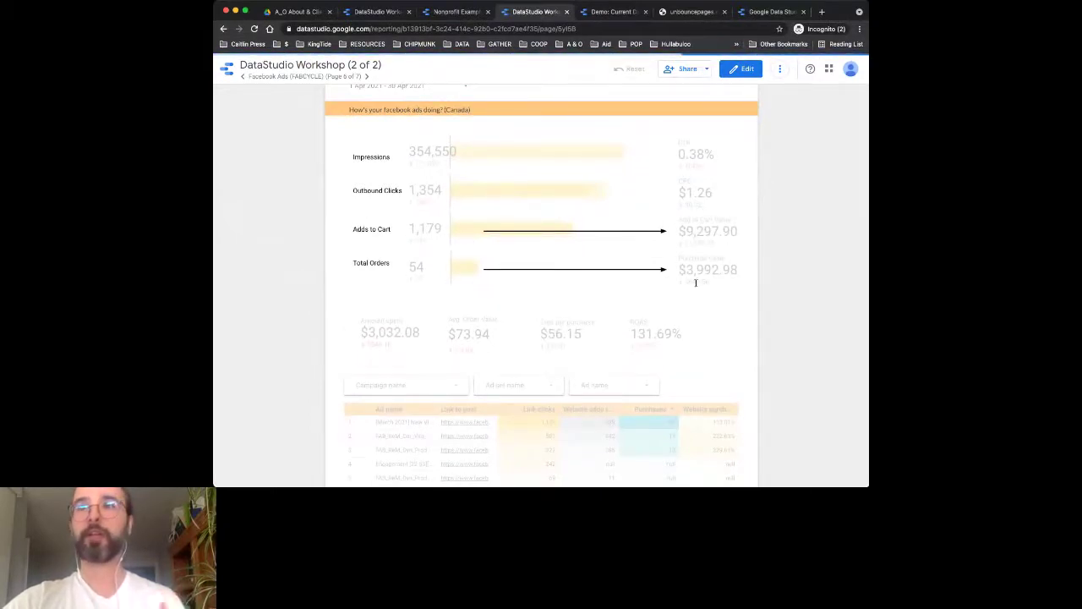
scroll(700, 281, "down", 3)
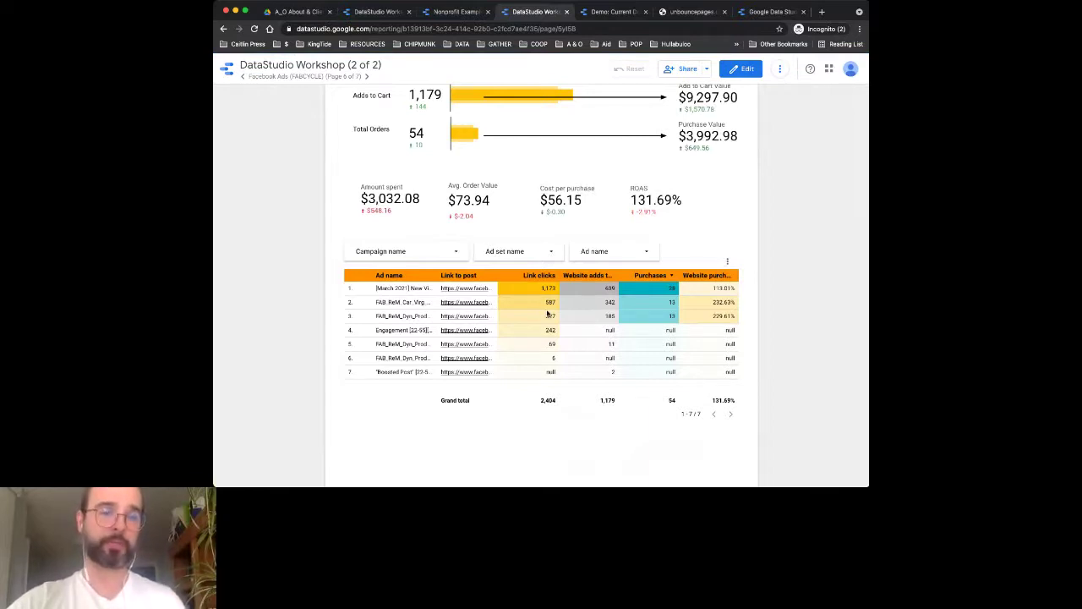
scroll(548, 314, "up", 4)
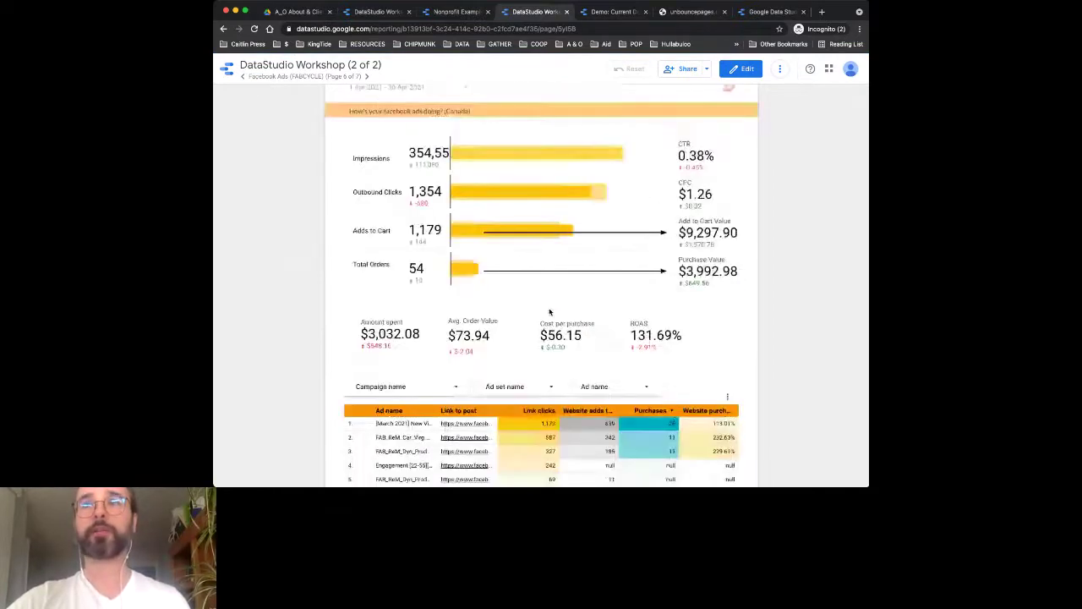
left_click(339, 77)
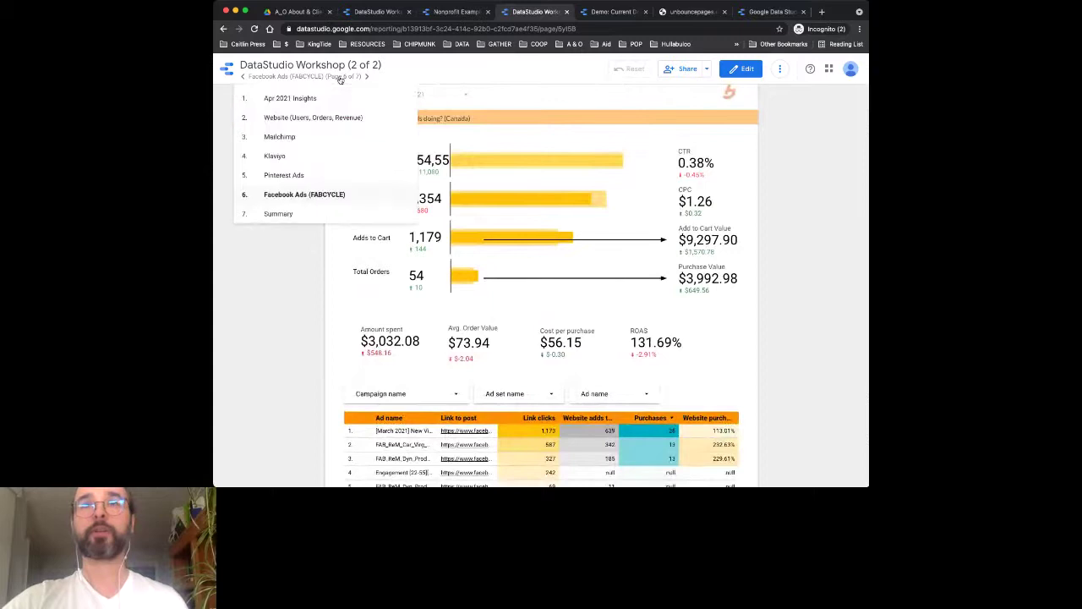
left_click(771, 141)
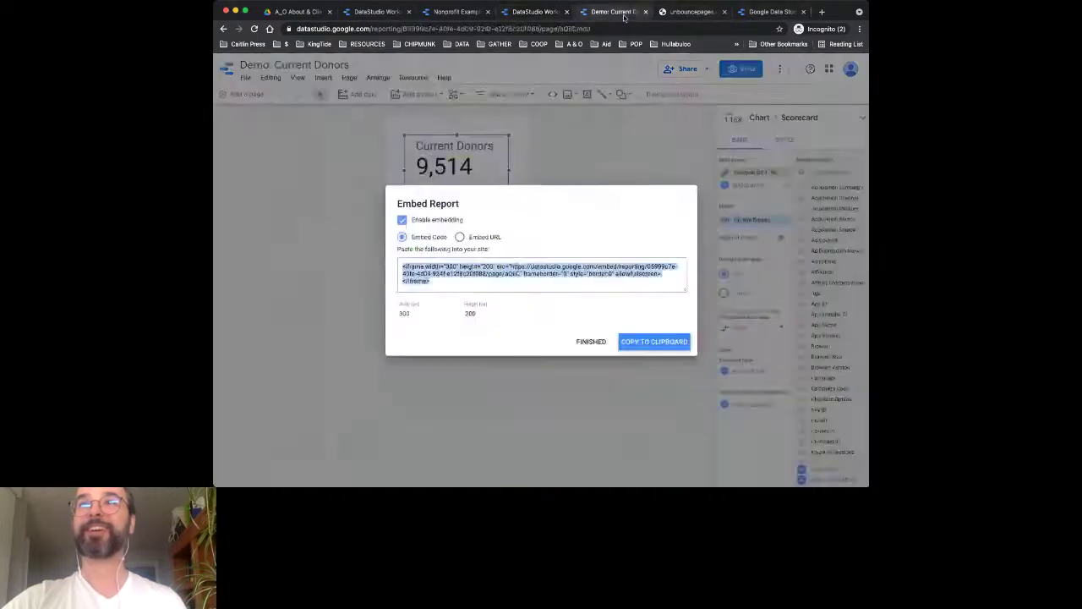
Step: Review the Current Donors embed settings and the donation page's embedded scorecard, and return to the DataStudio Workshop (1 of 2) report
left_click(613, 11)
left_click(691, 12)
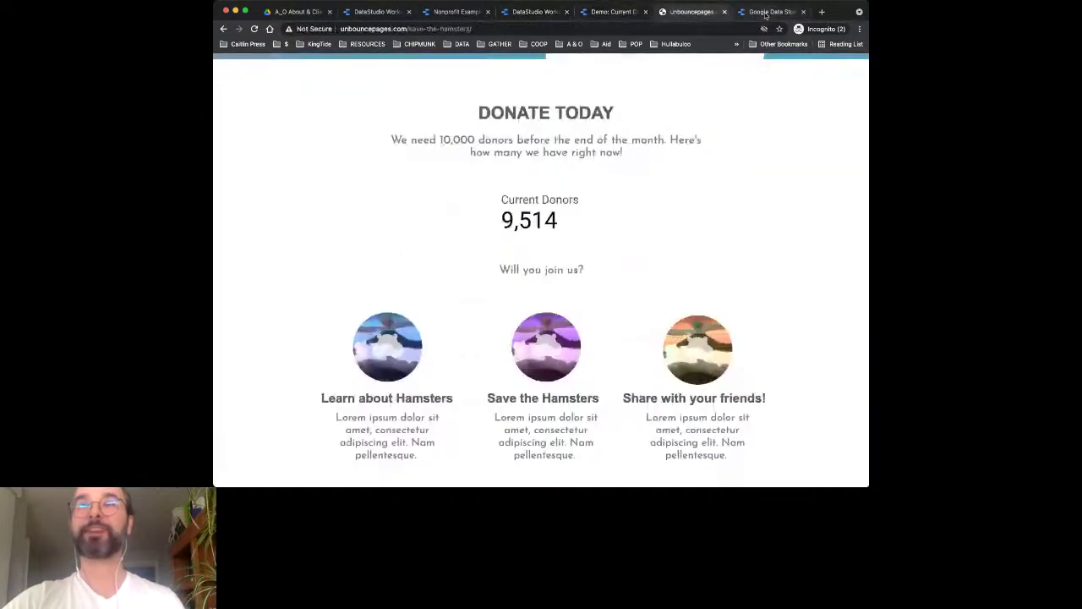
left_click(416, 12)
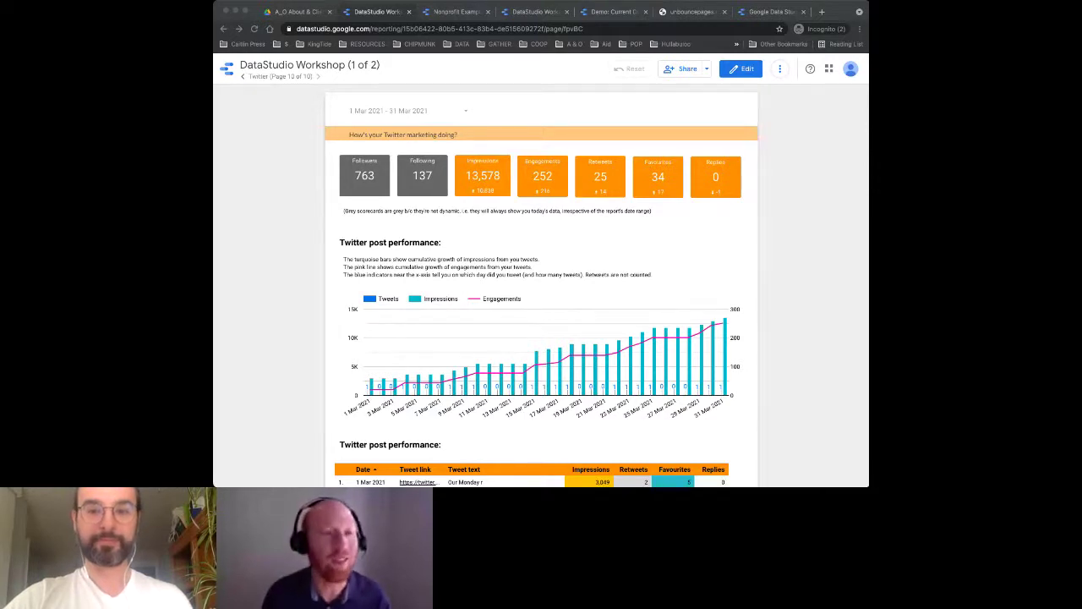
left_click(809, 116)
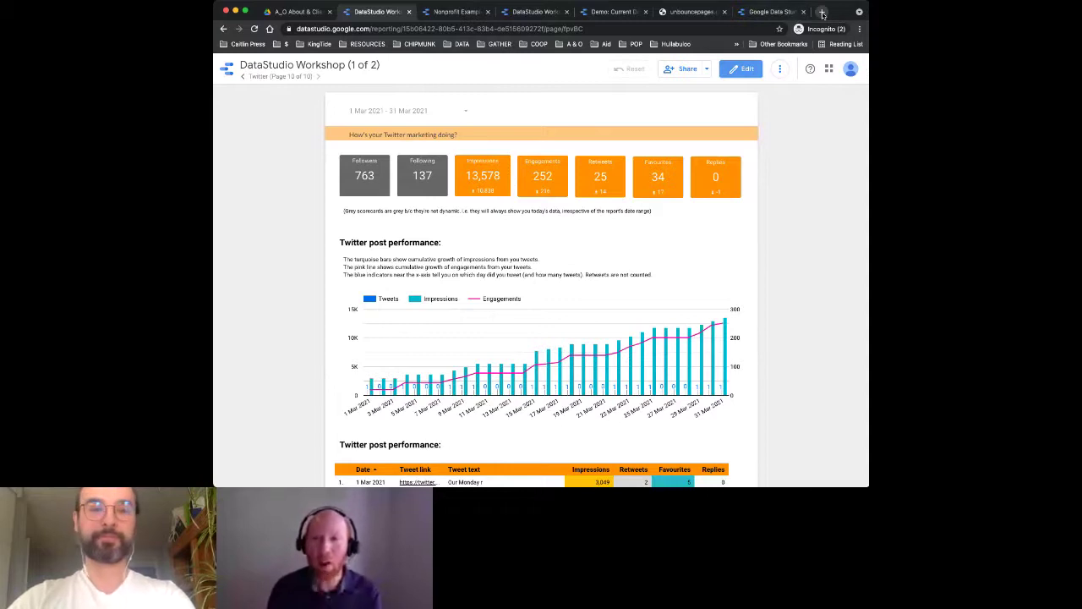
Step: Go to the Data Studio home page and examine the template gallery and the list of recent reports
left_click(771, 12)
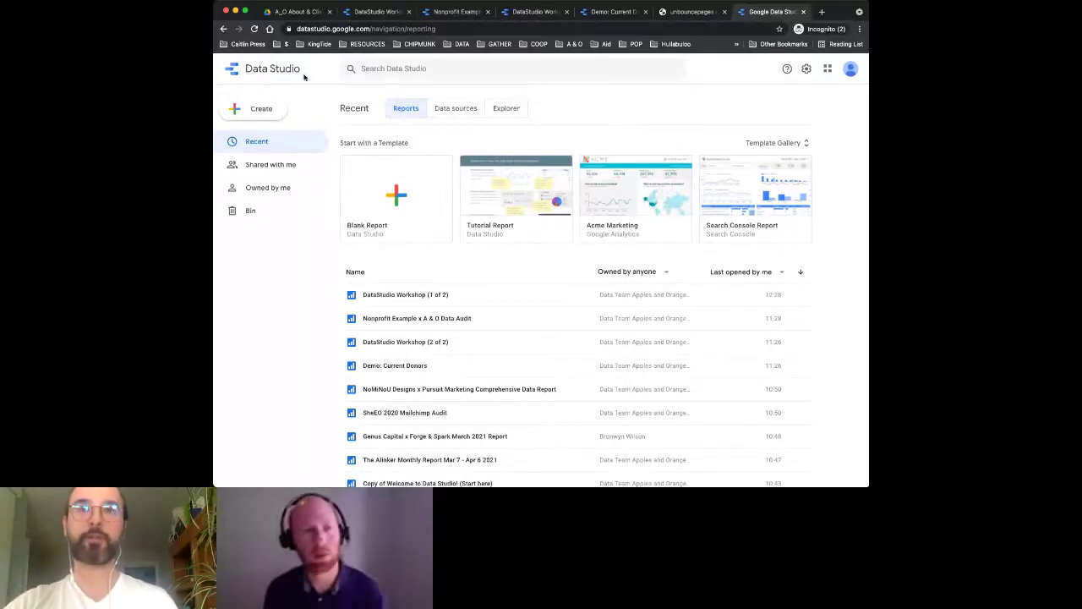
left_click(769, 144)
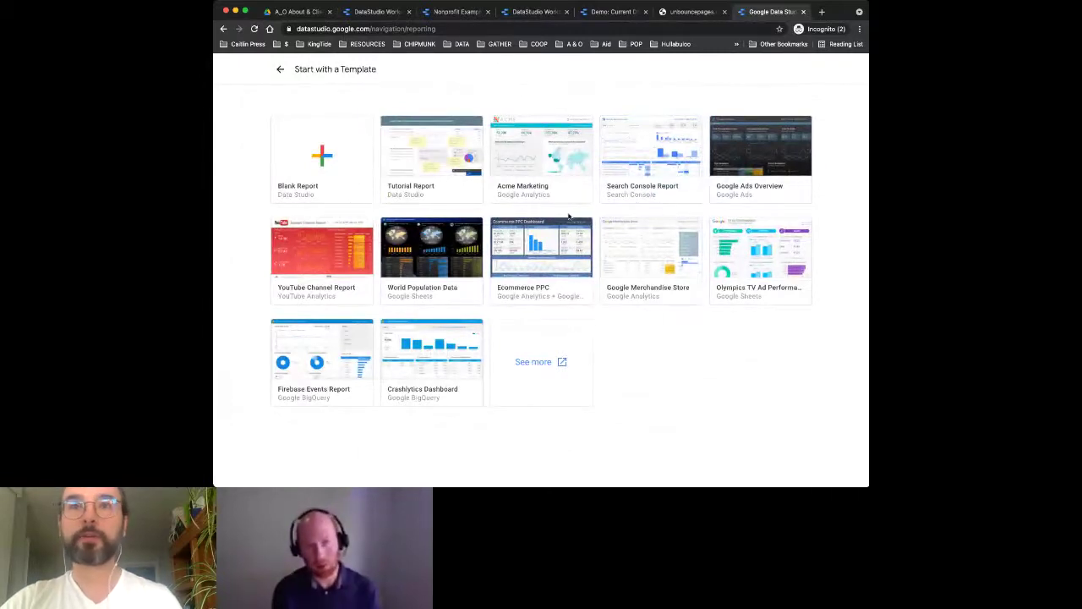
left_click(280, 68)
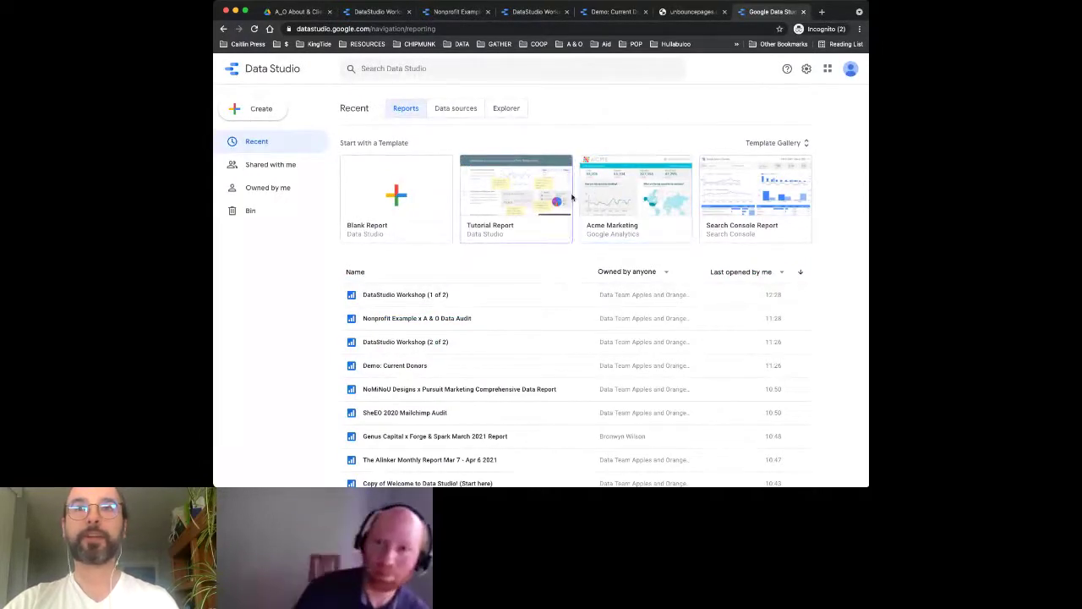
scroll(541, 245, "down", 1)
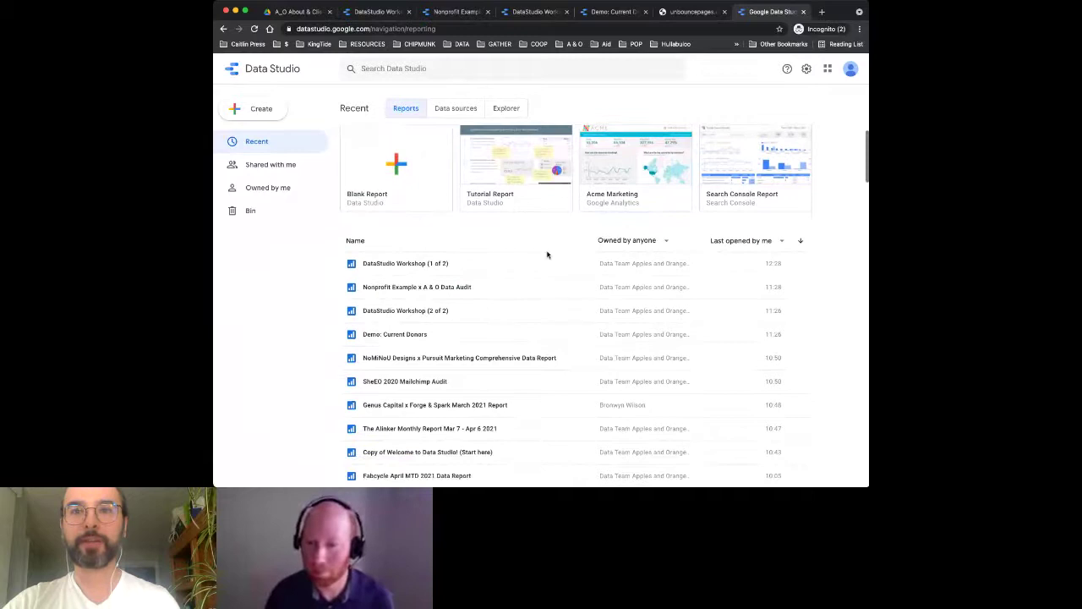
scroll(547, 254, "up", 1)
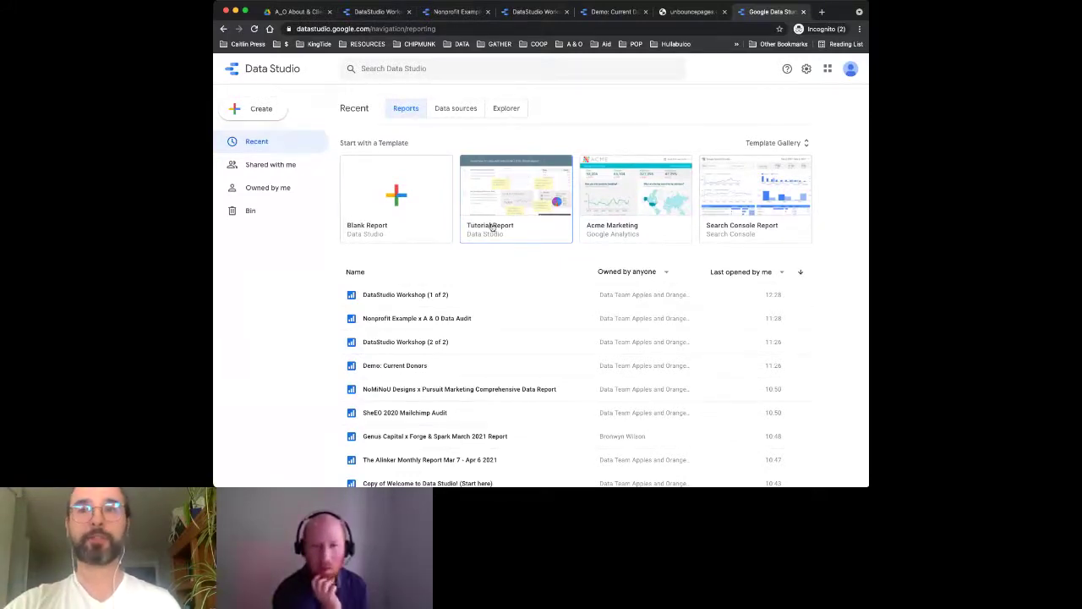
Step: Return to the DataStudio Workshop (1 of 2) report, switch it to edit mode and select the Twitter page's Replies scorecard
left_click(398, 12)
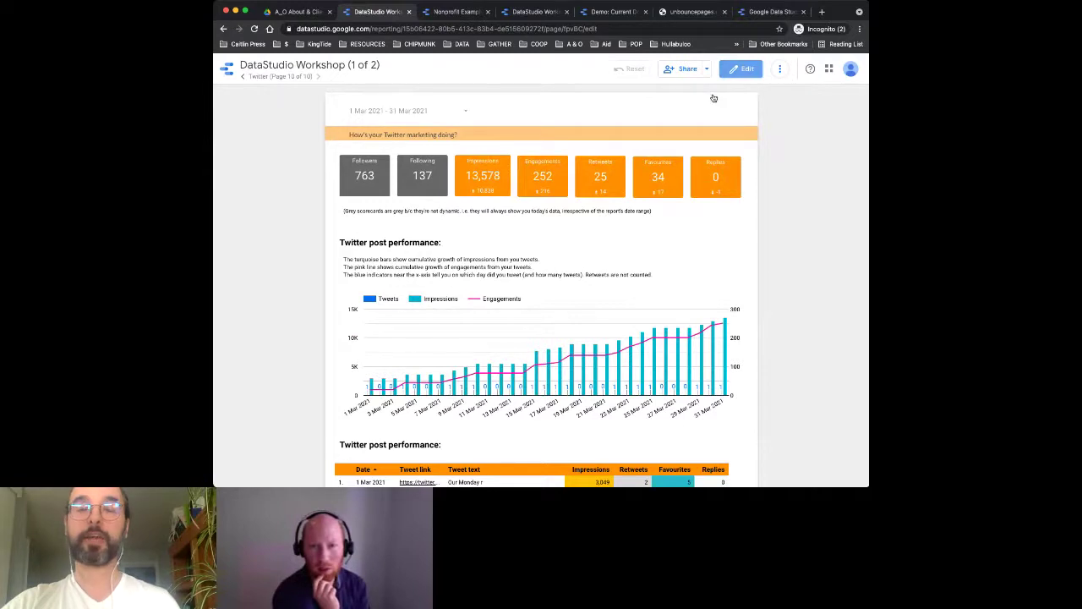
left_click(742, 69)
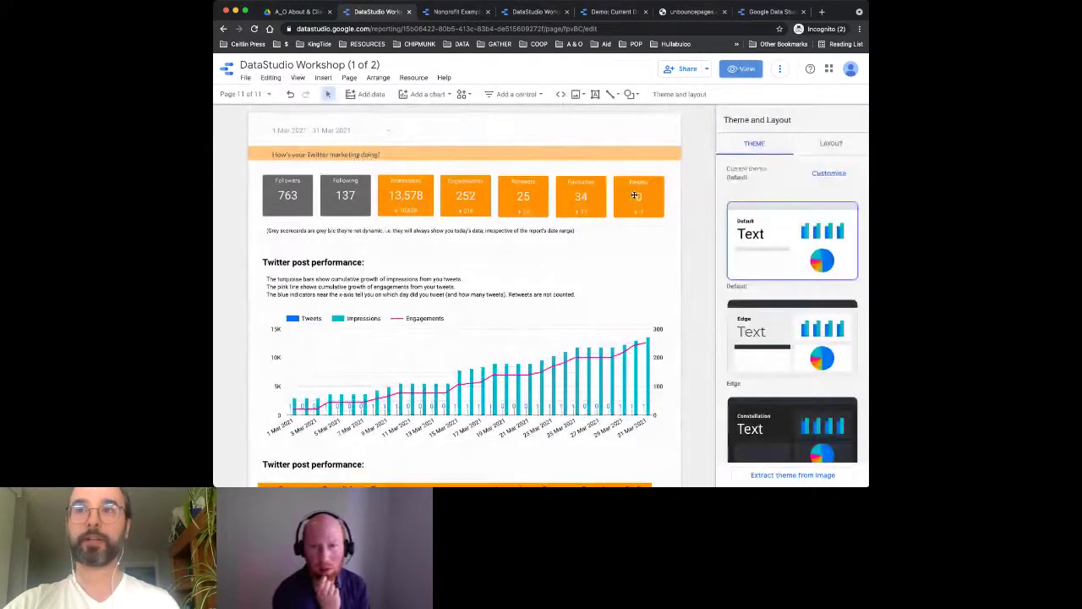
left_click(636, 194)
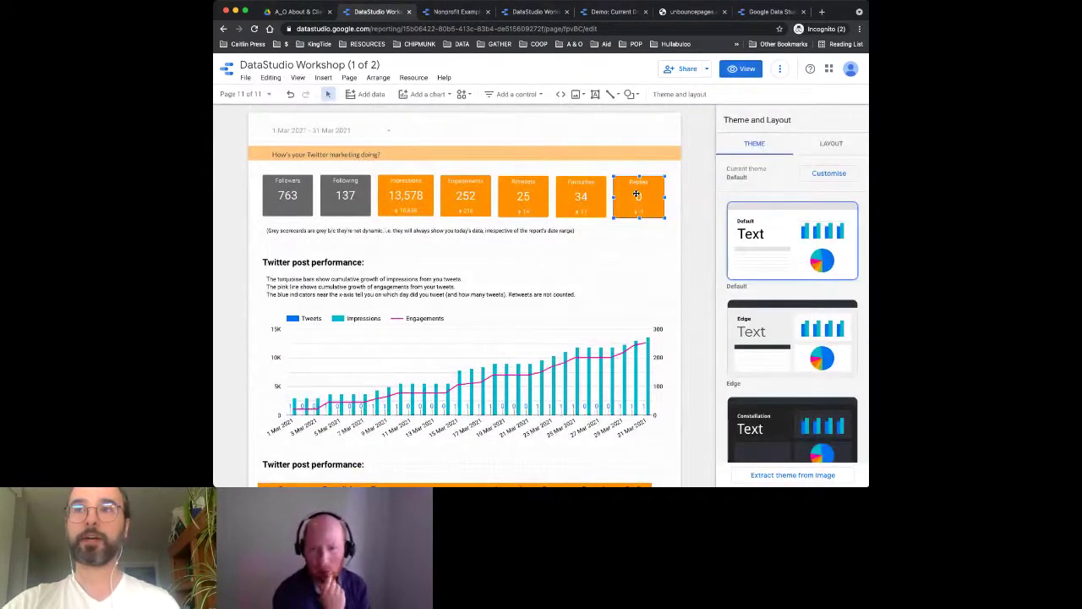